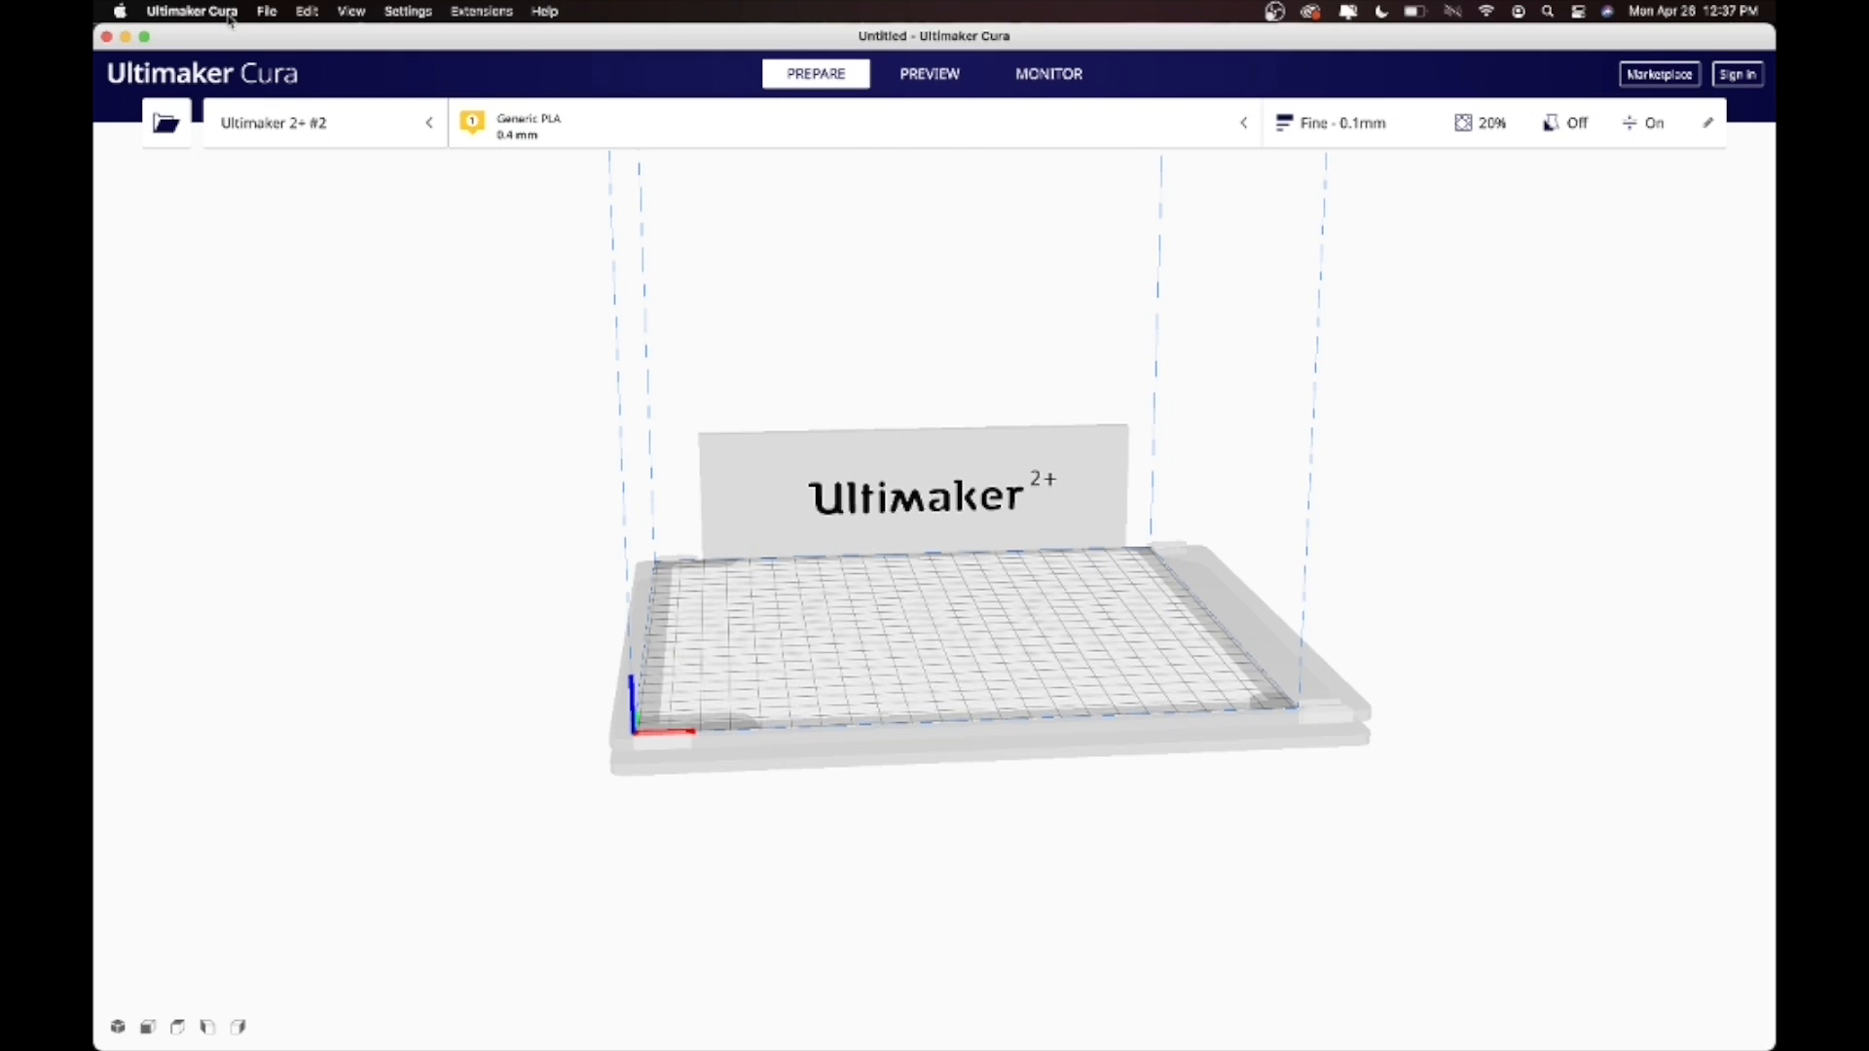
Remove the Ultimaker 2+ #2 printer from the preset printers in the preferences.
left_click(210, 8)
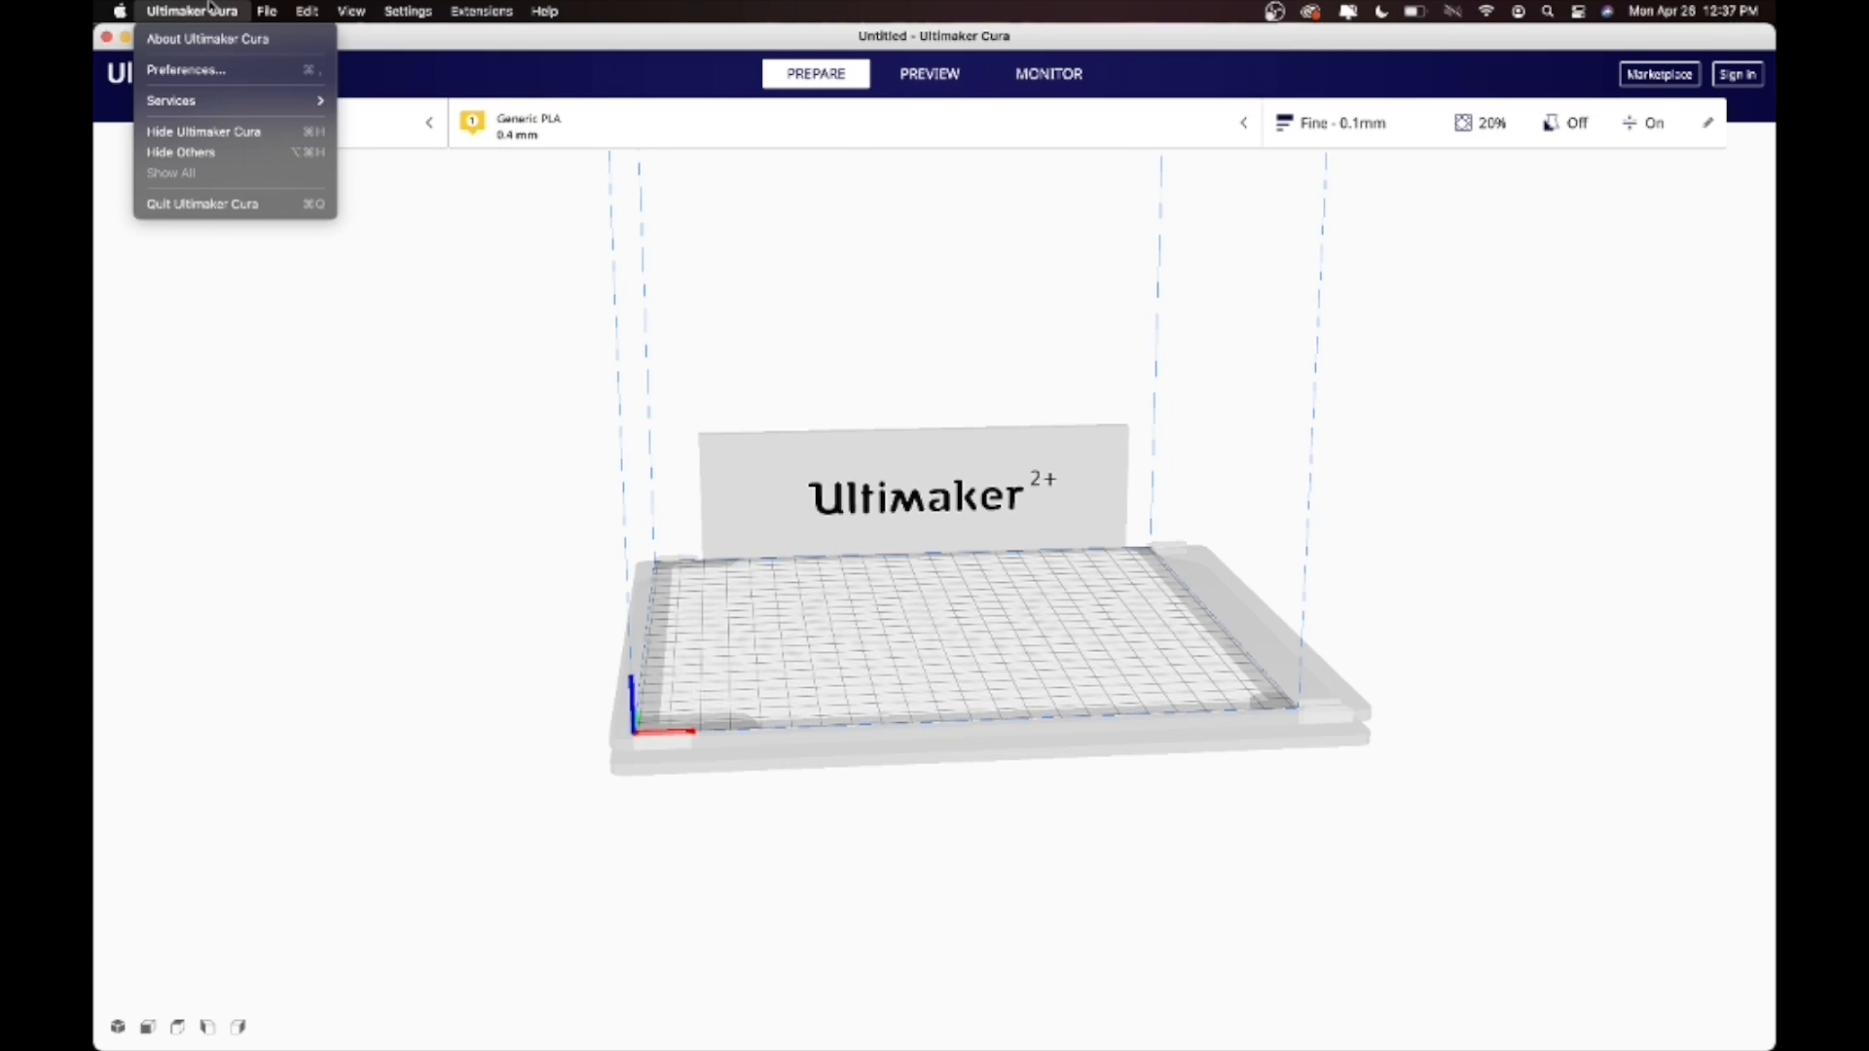
left_click(198, 74)
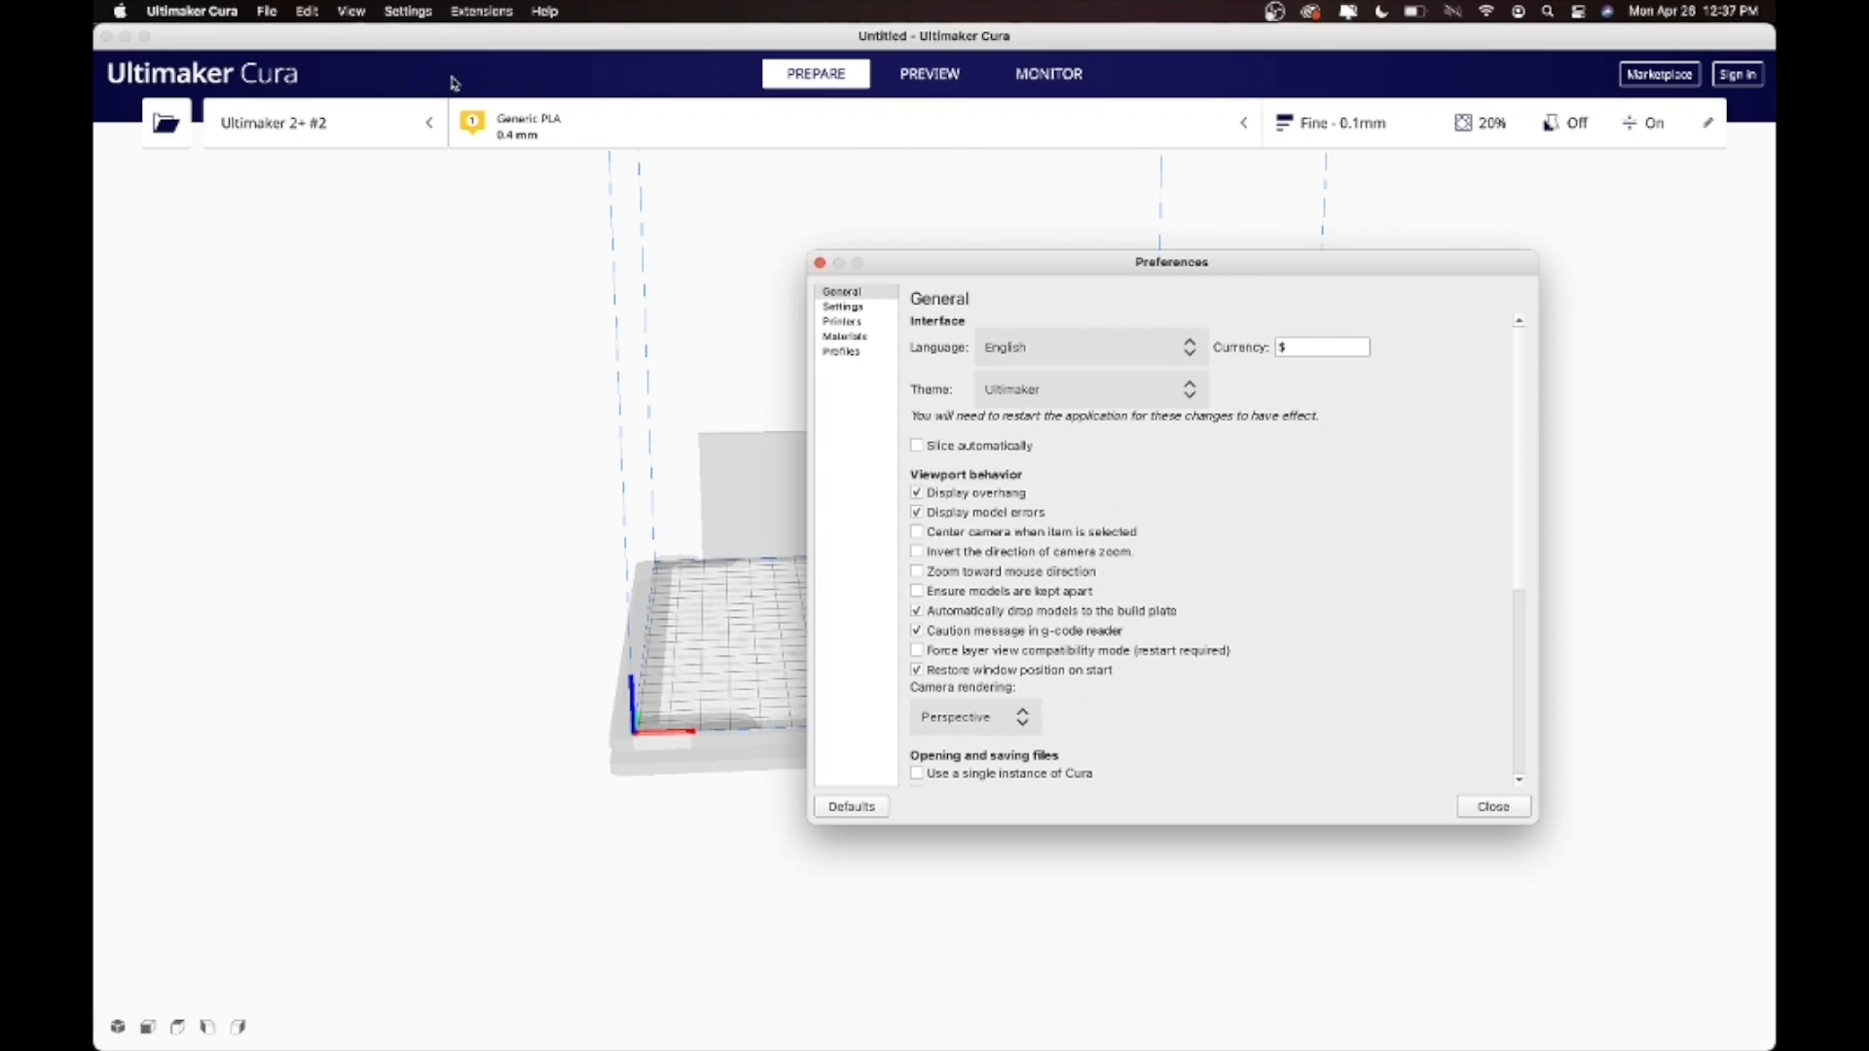
left_click(848, 325)
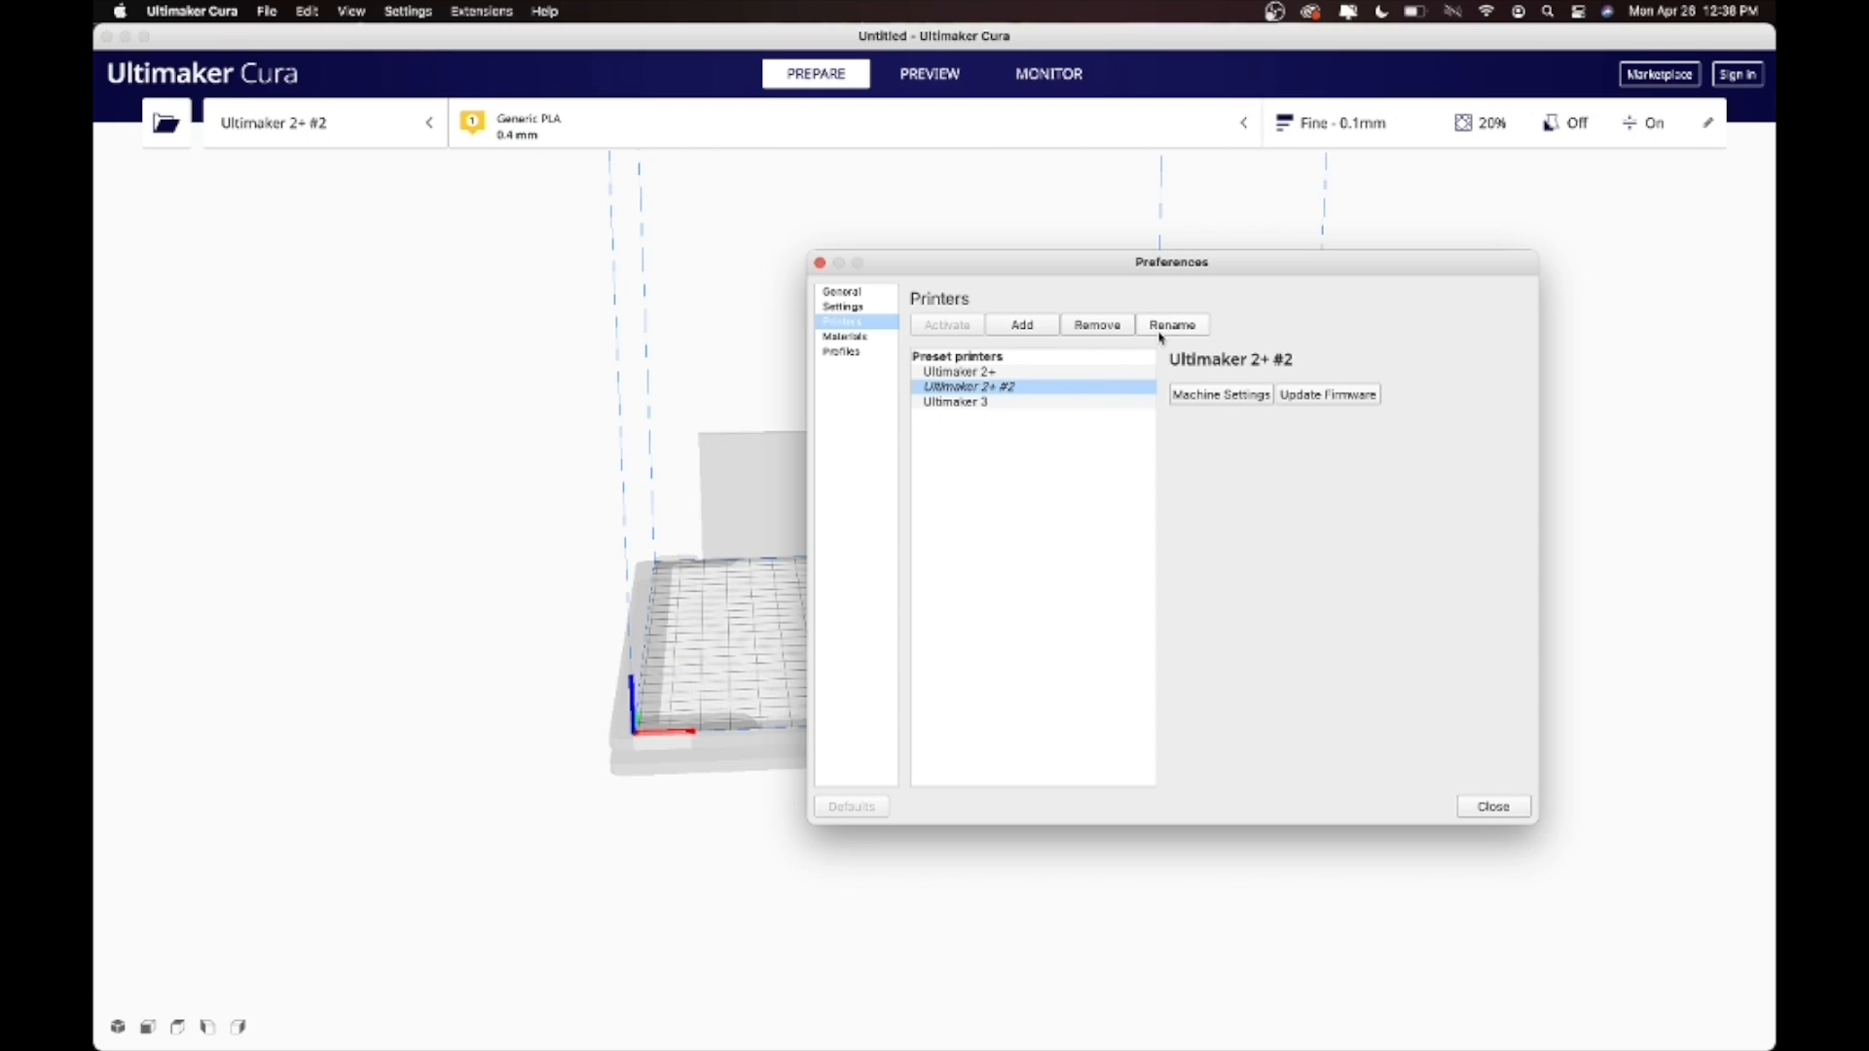
left_click(1105, 327)
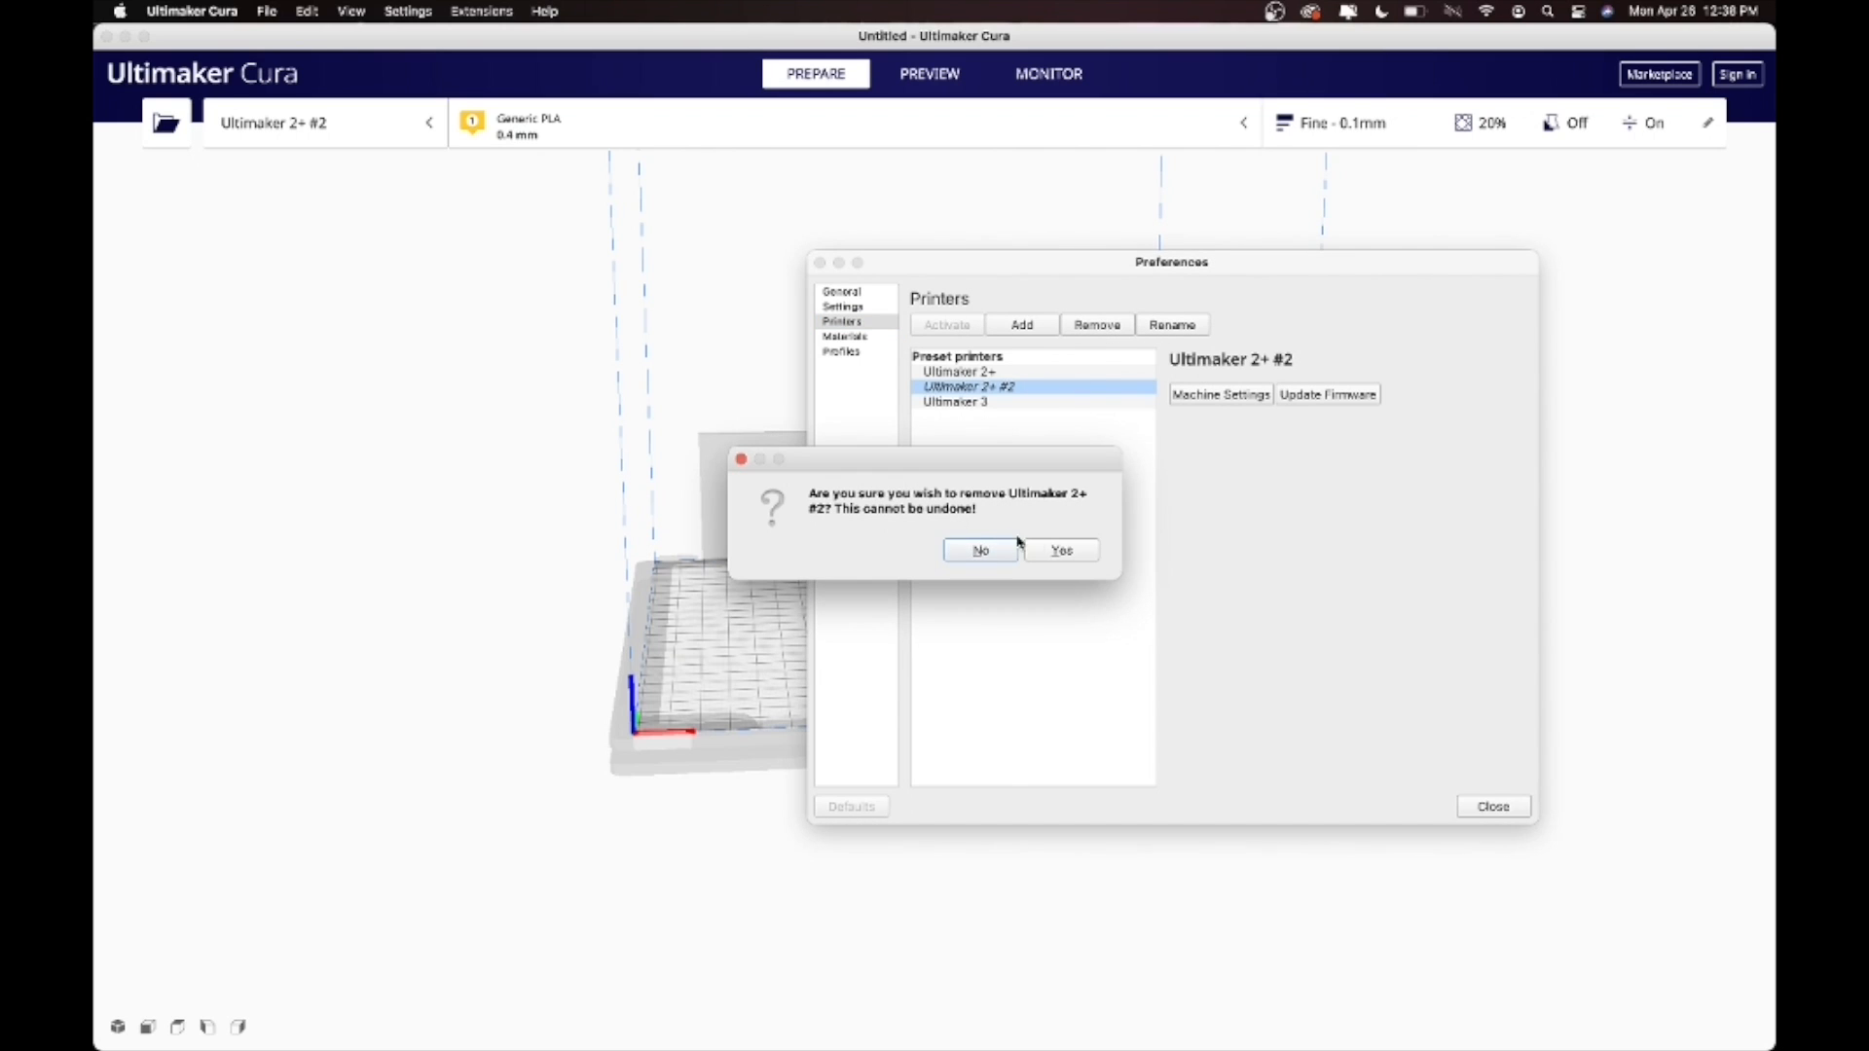
left_click(1053, 551)
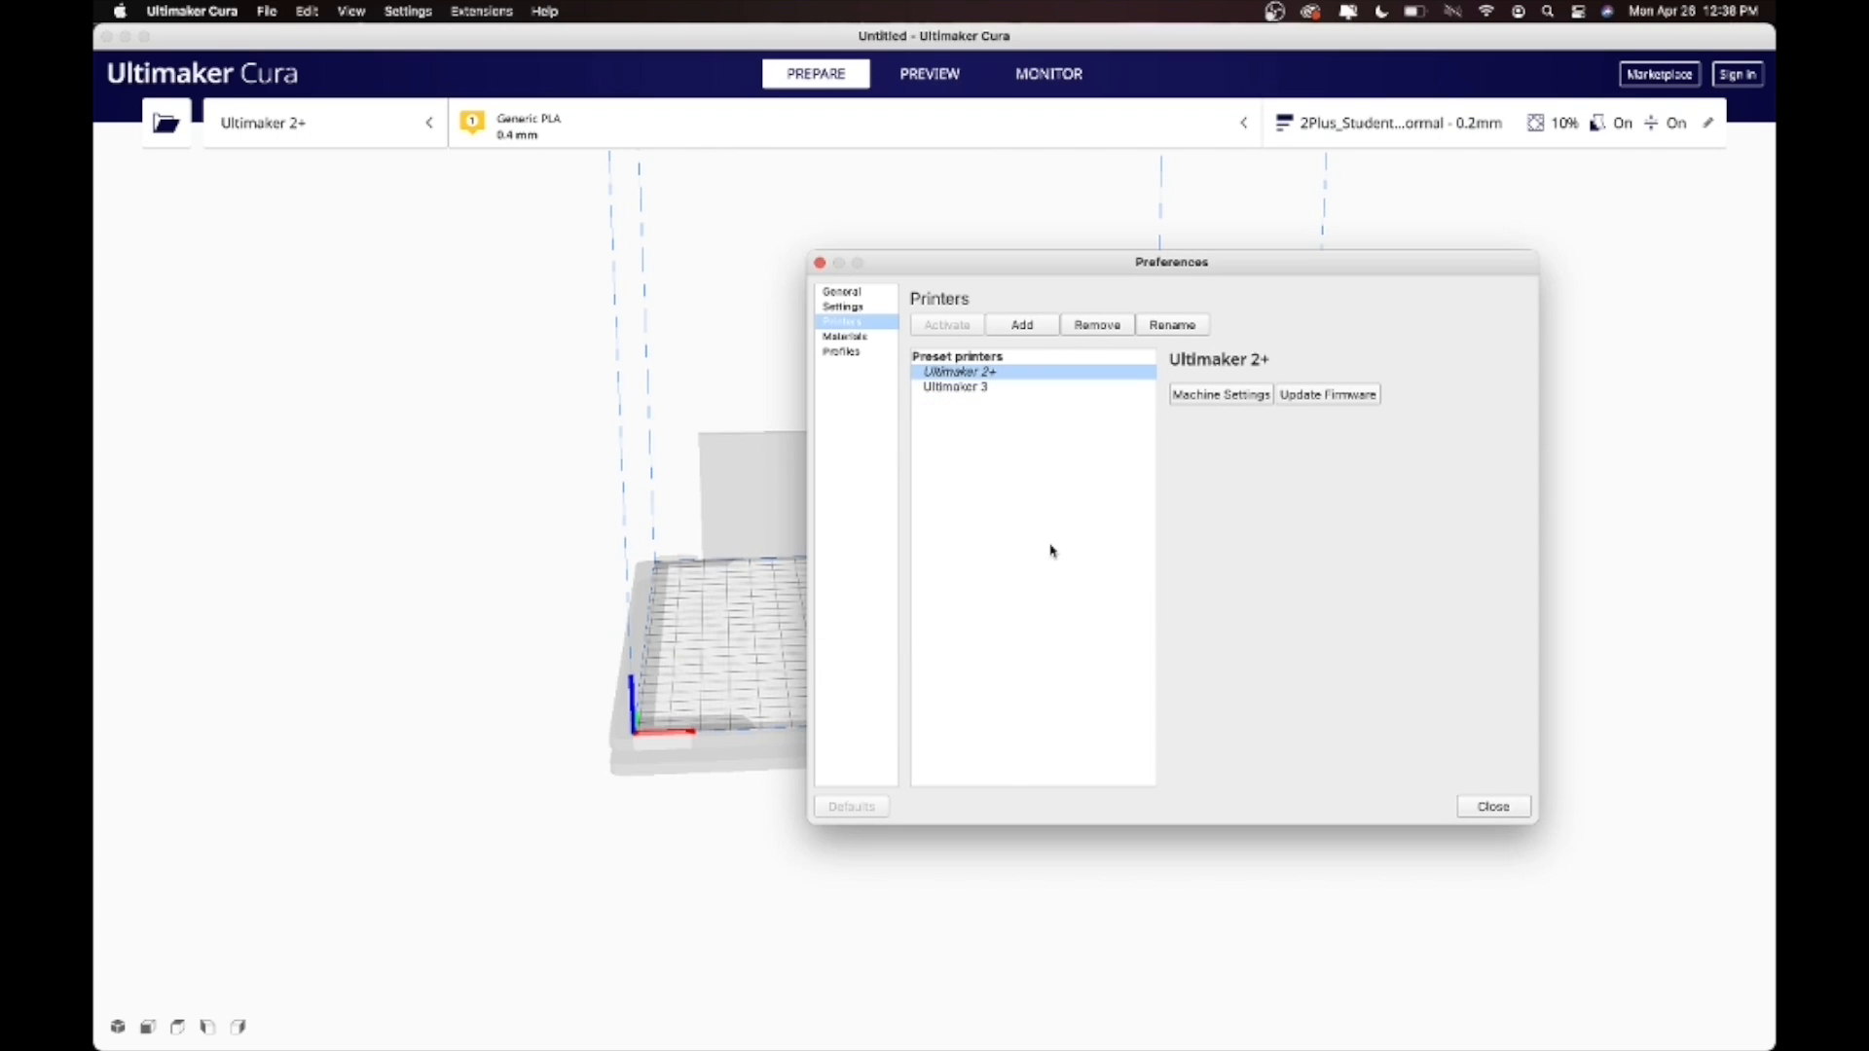
Add a non-networked Ultimaker 2+ printer and select its new entry among the preset printers.
left_click(1024, 327)
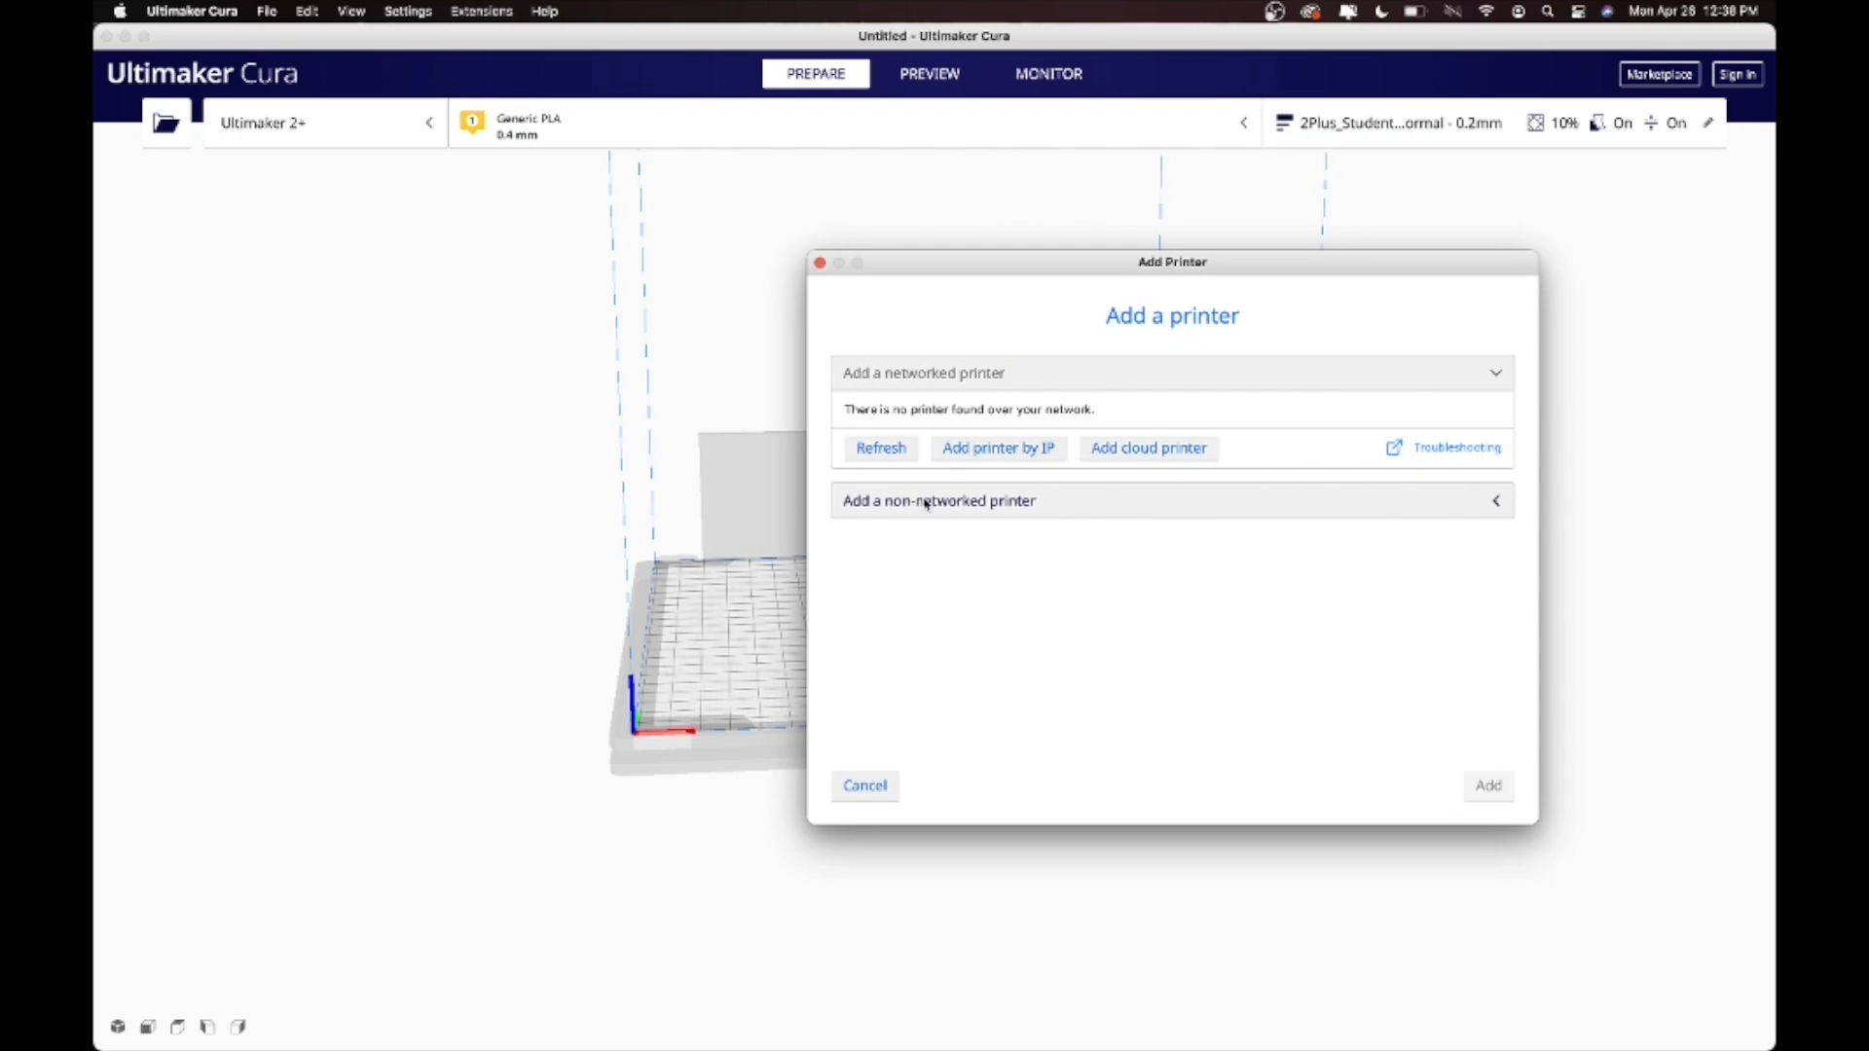
left_click(925, 502)
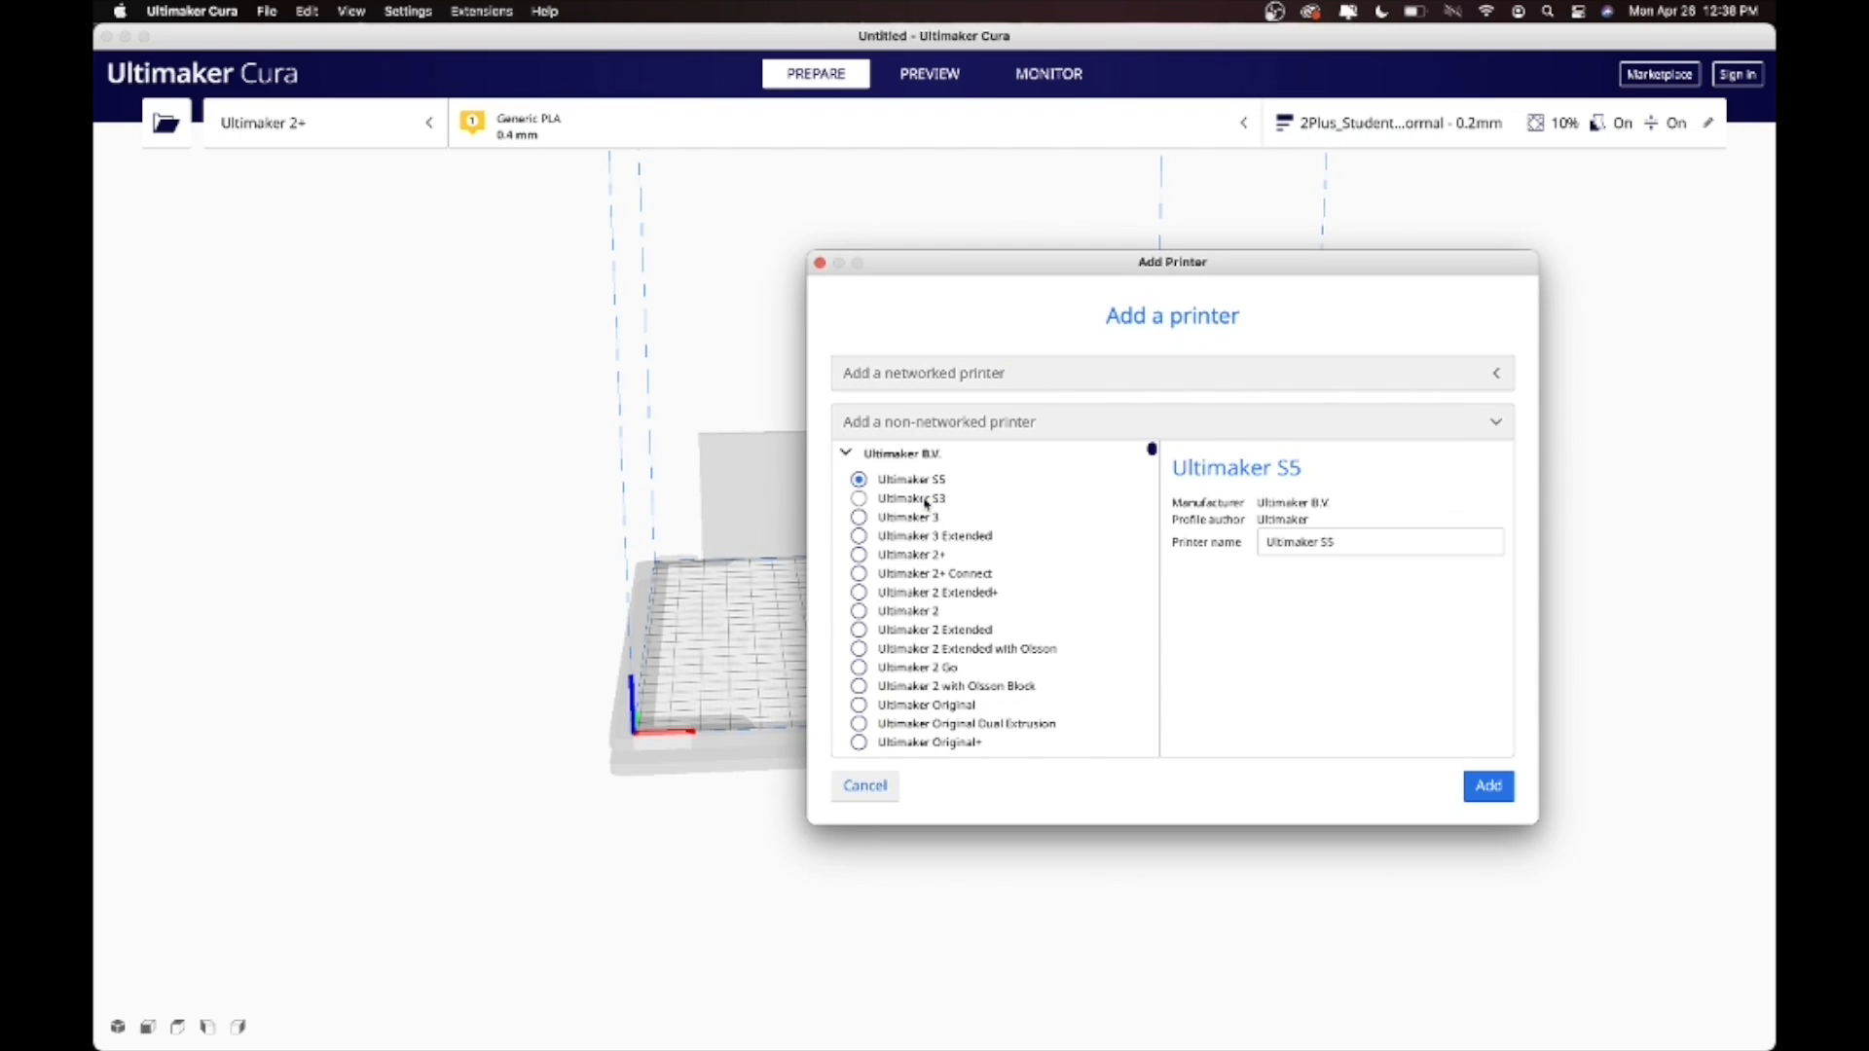
left_click(860, 555)
left_click(1496, 784)
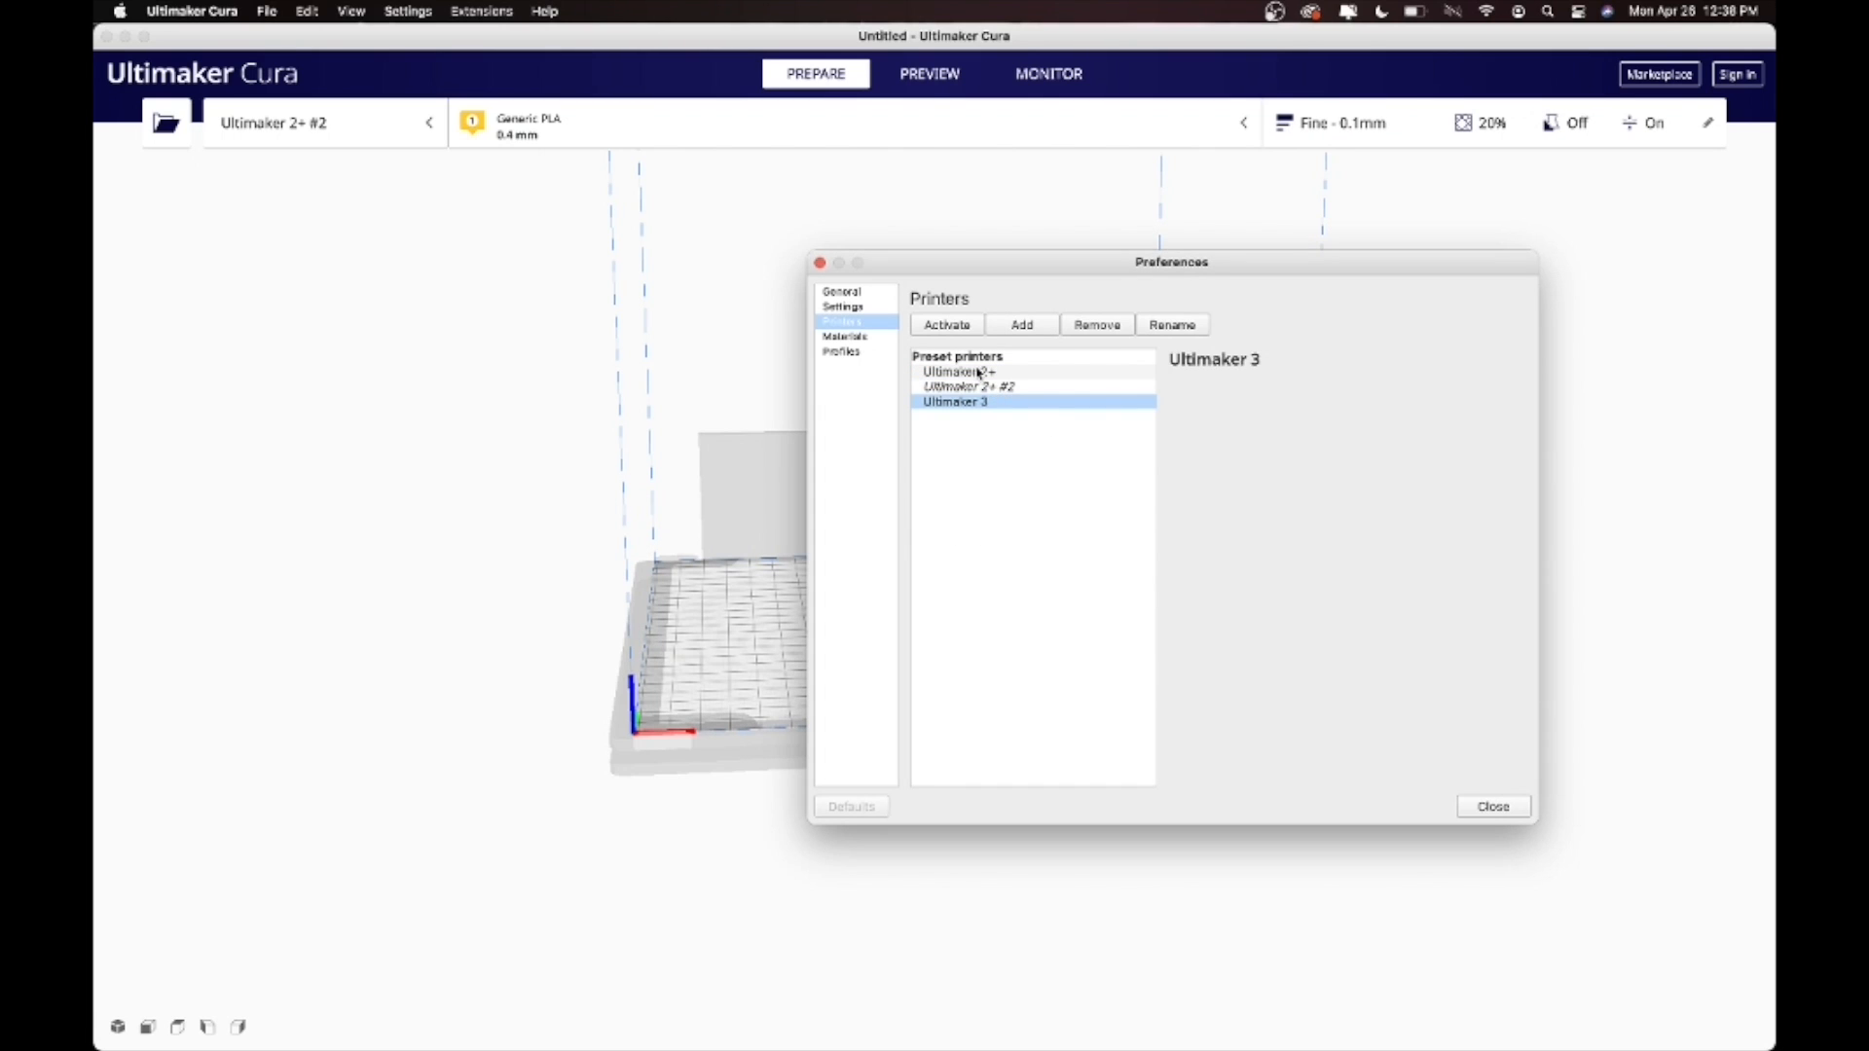
left_click(981, 387)
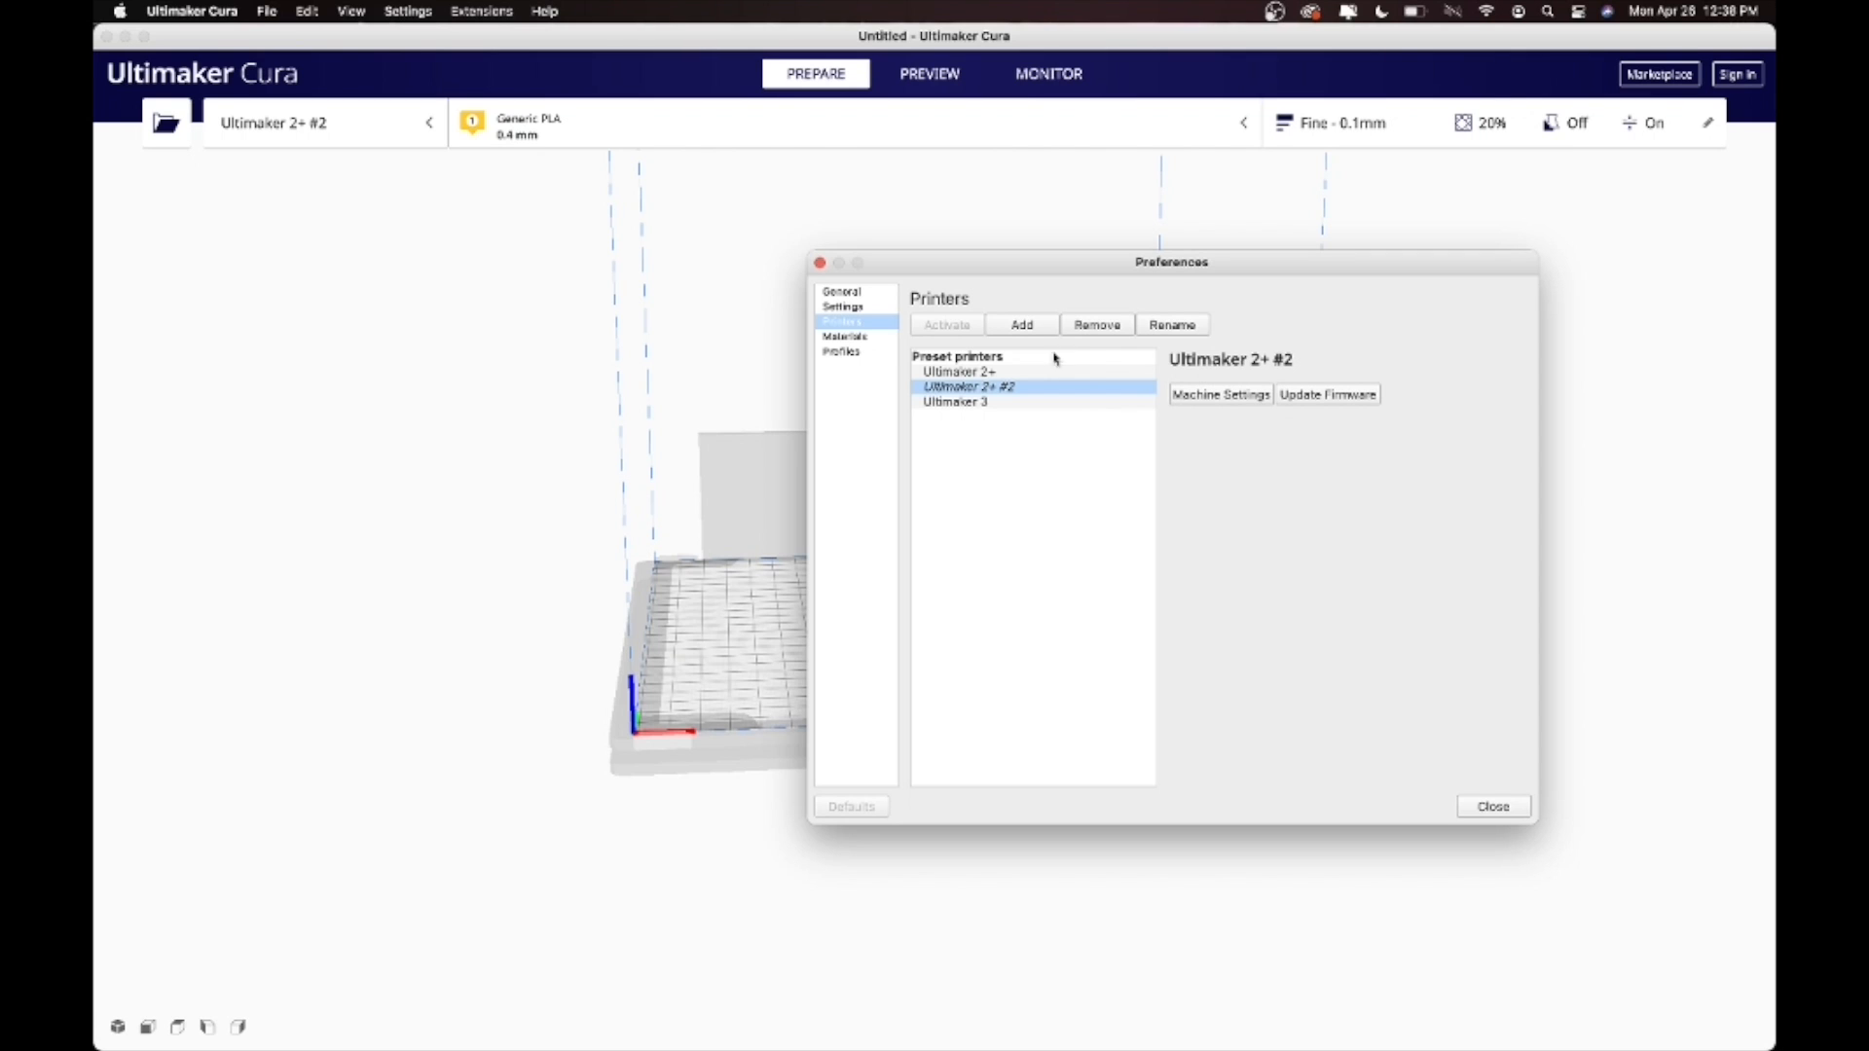
Add a non-networked Ultimaker 3 printer to the preset printers.
left_click(1015, 328)
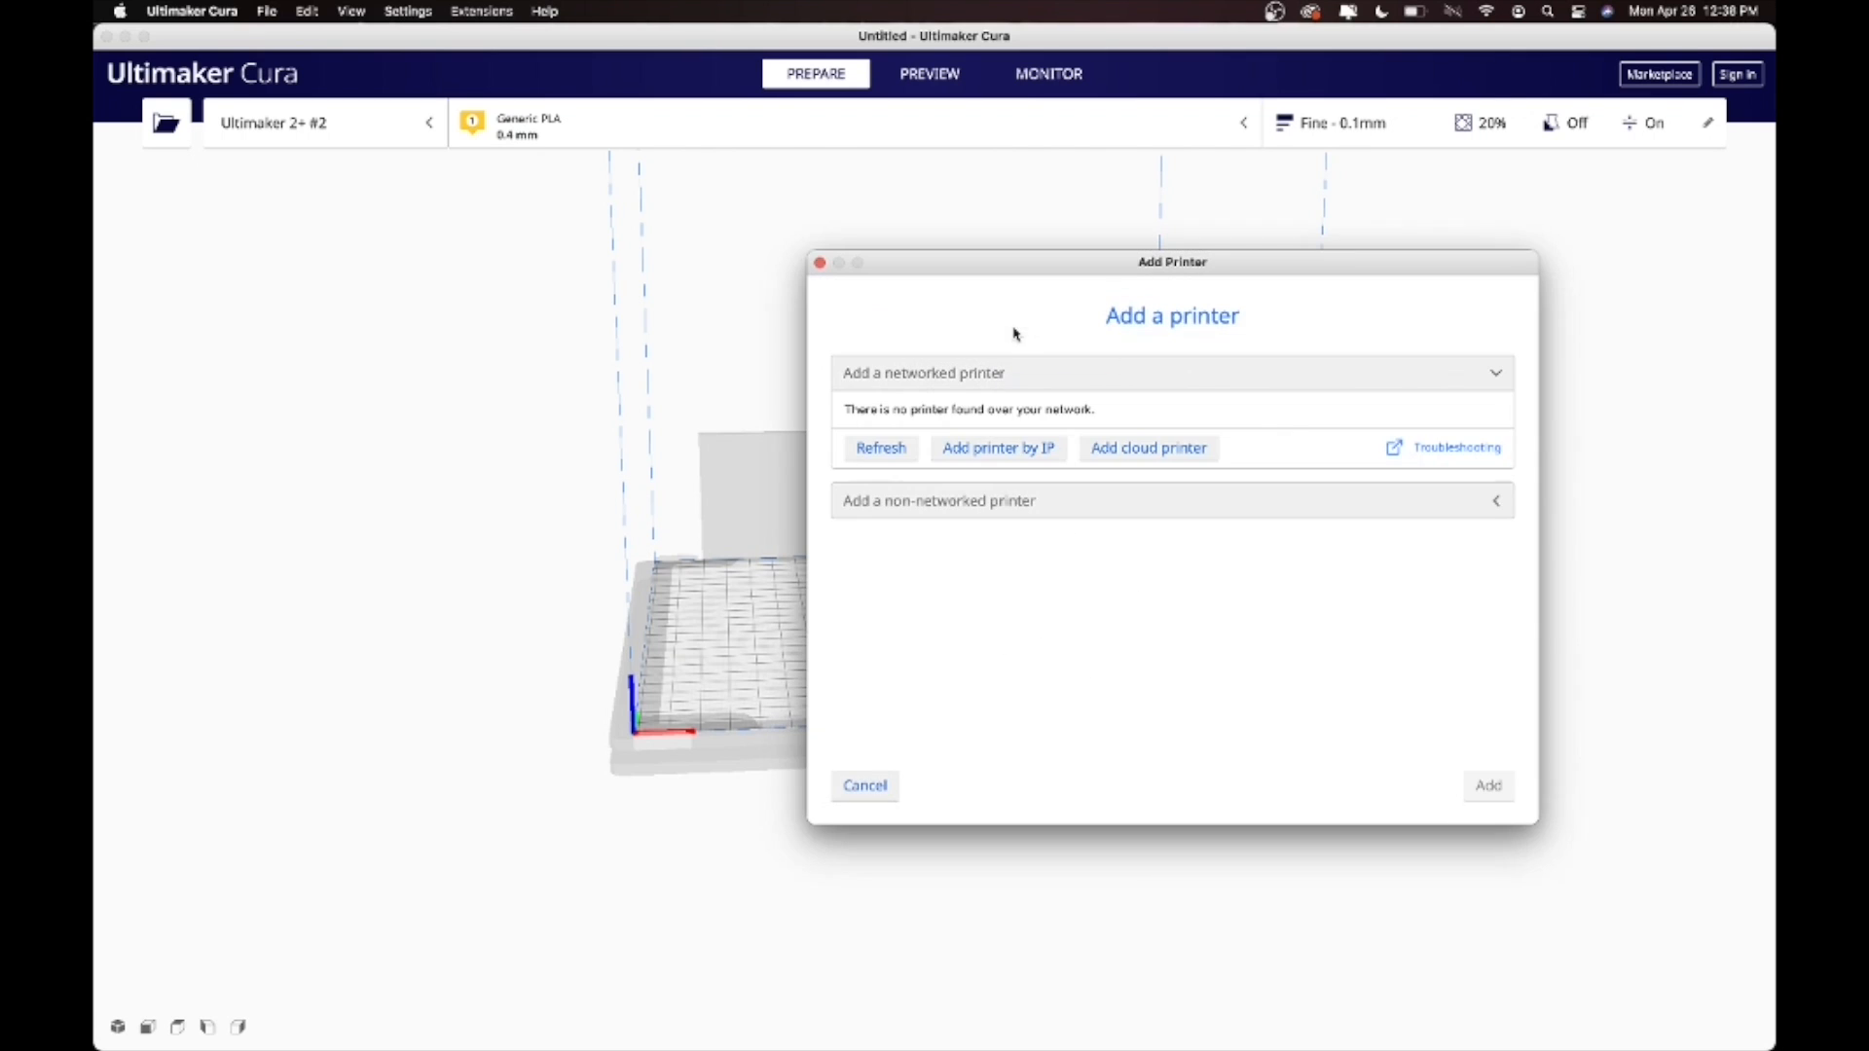
left_click(934, 499)
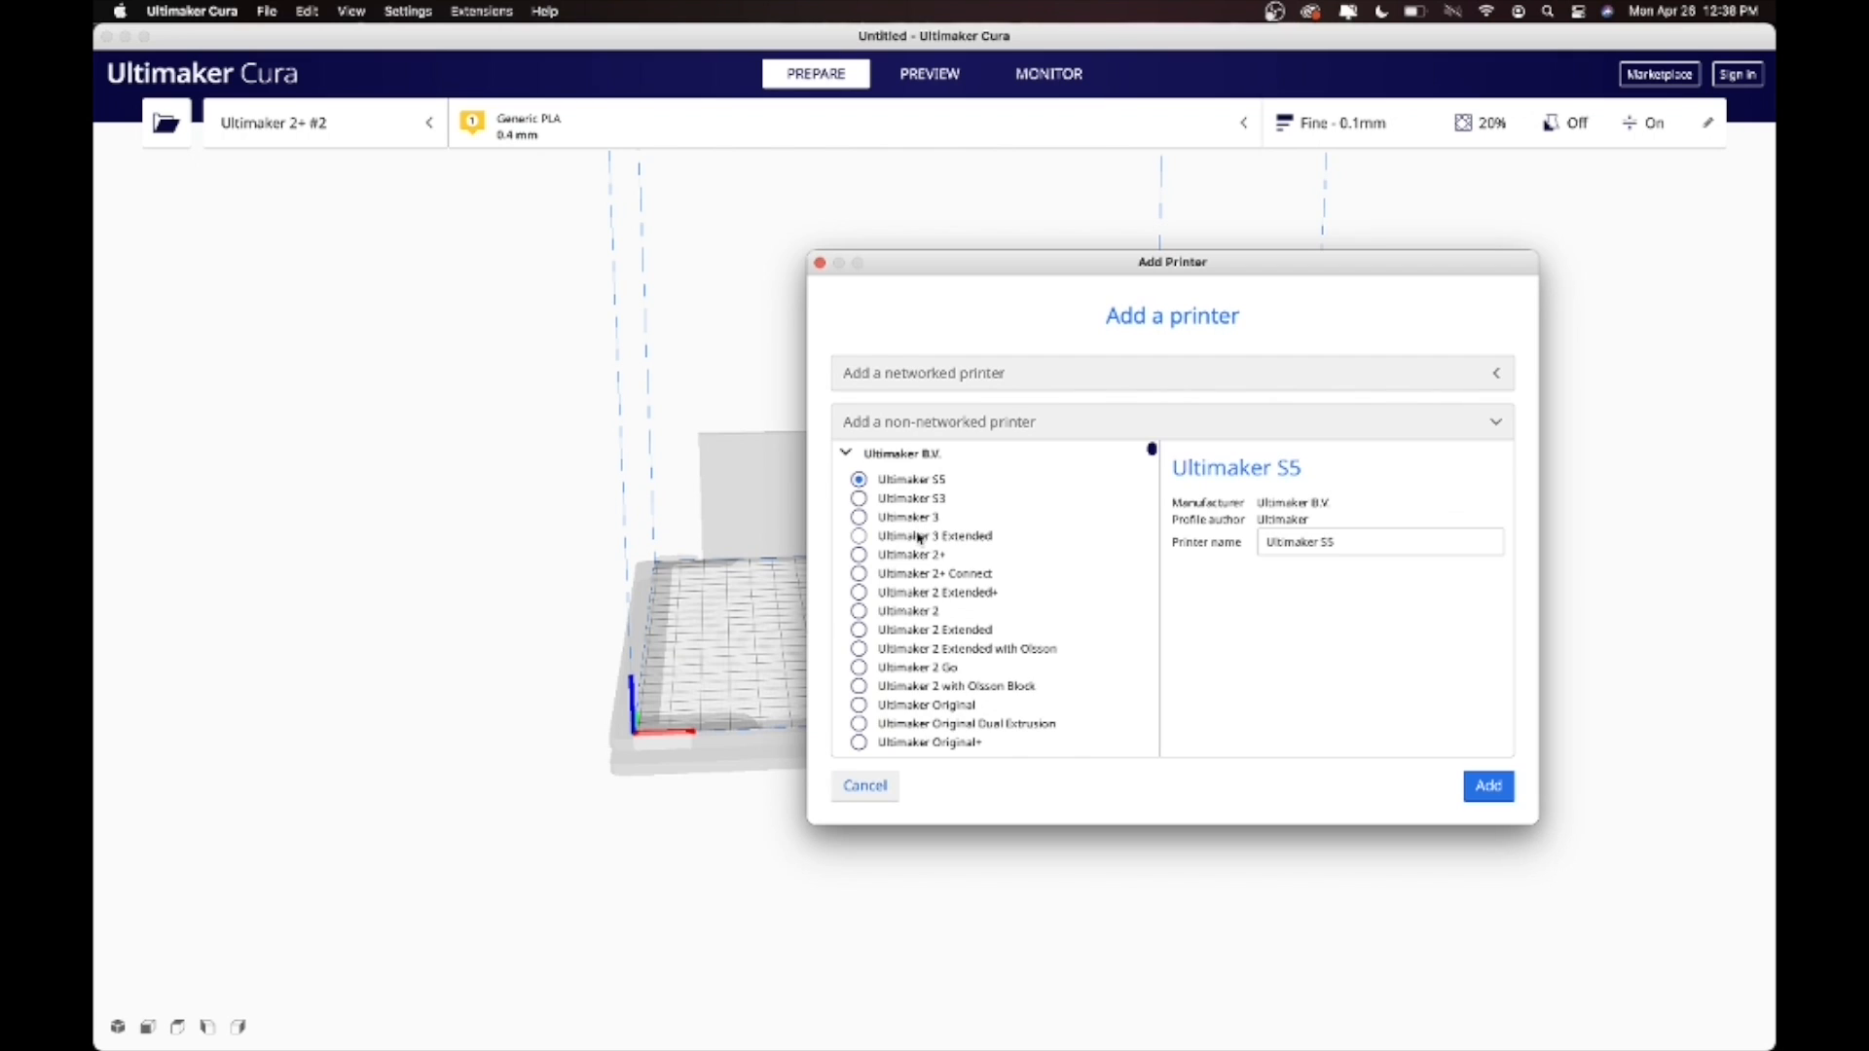
scroll(873, 613, "down", 3)
scroll(873, 615, "up", 3)
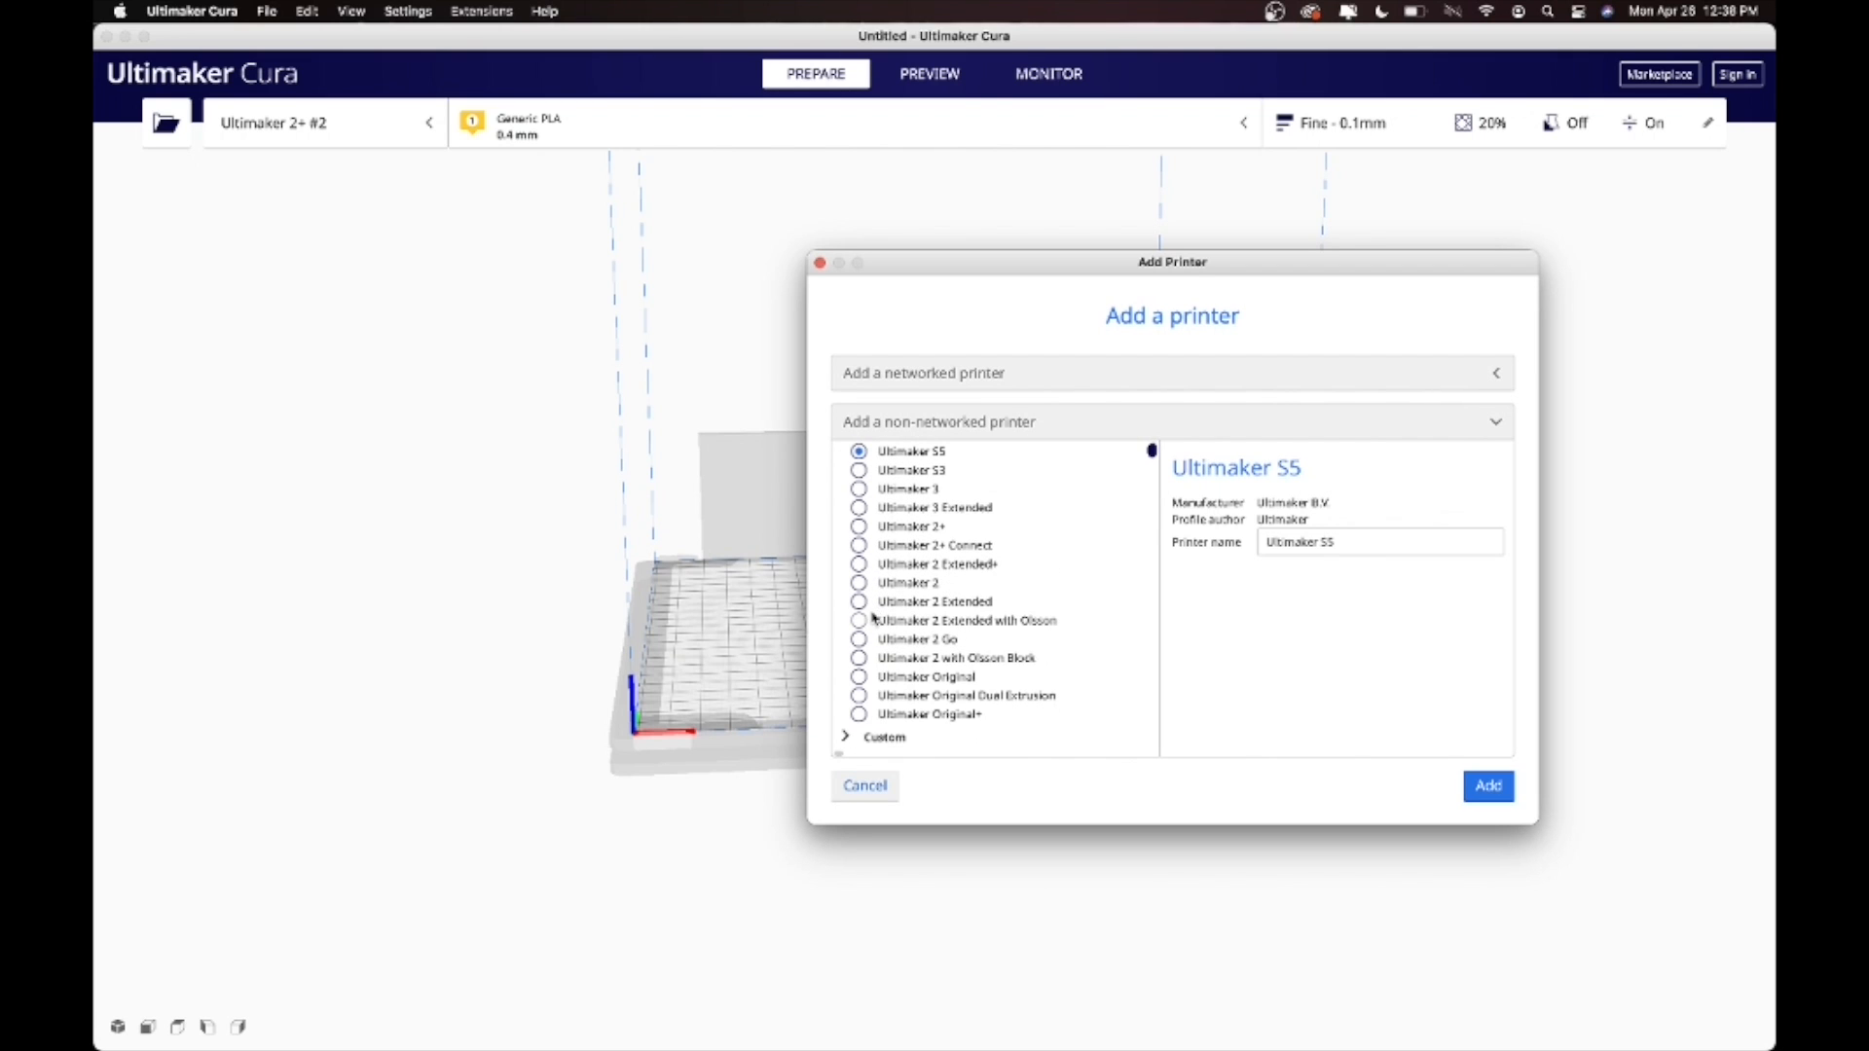
left_click(860, 488)
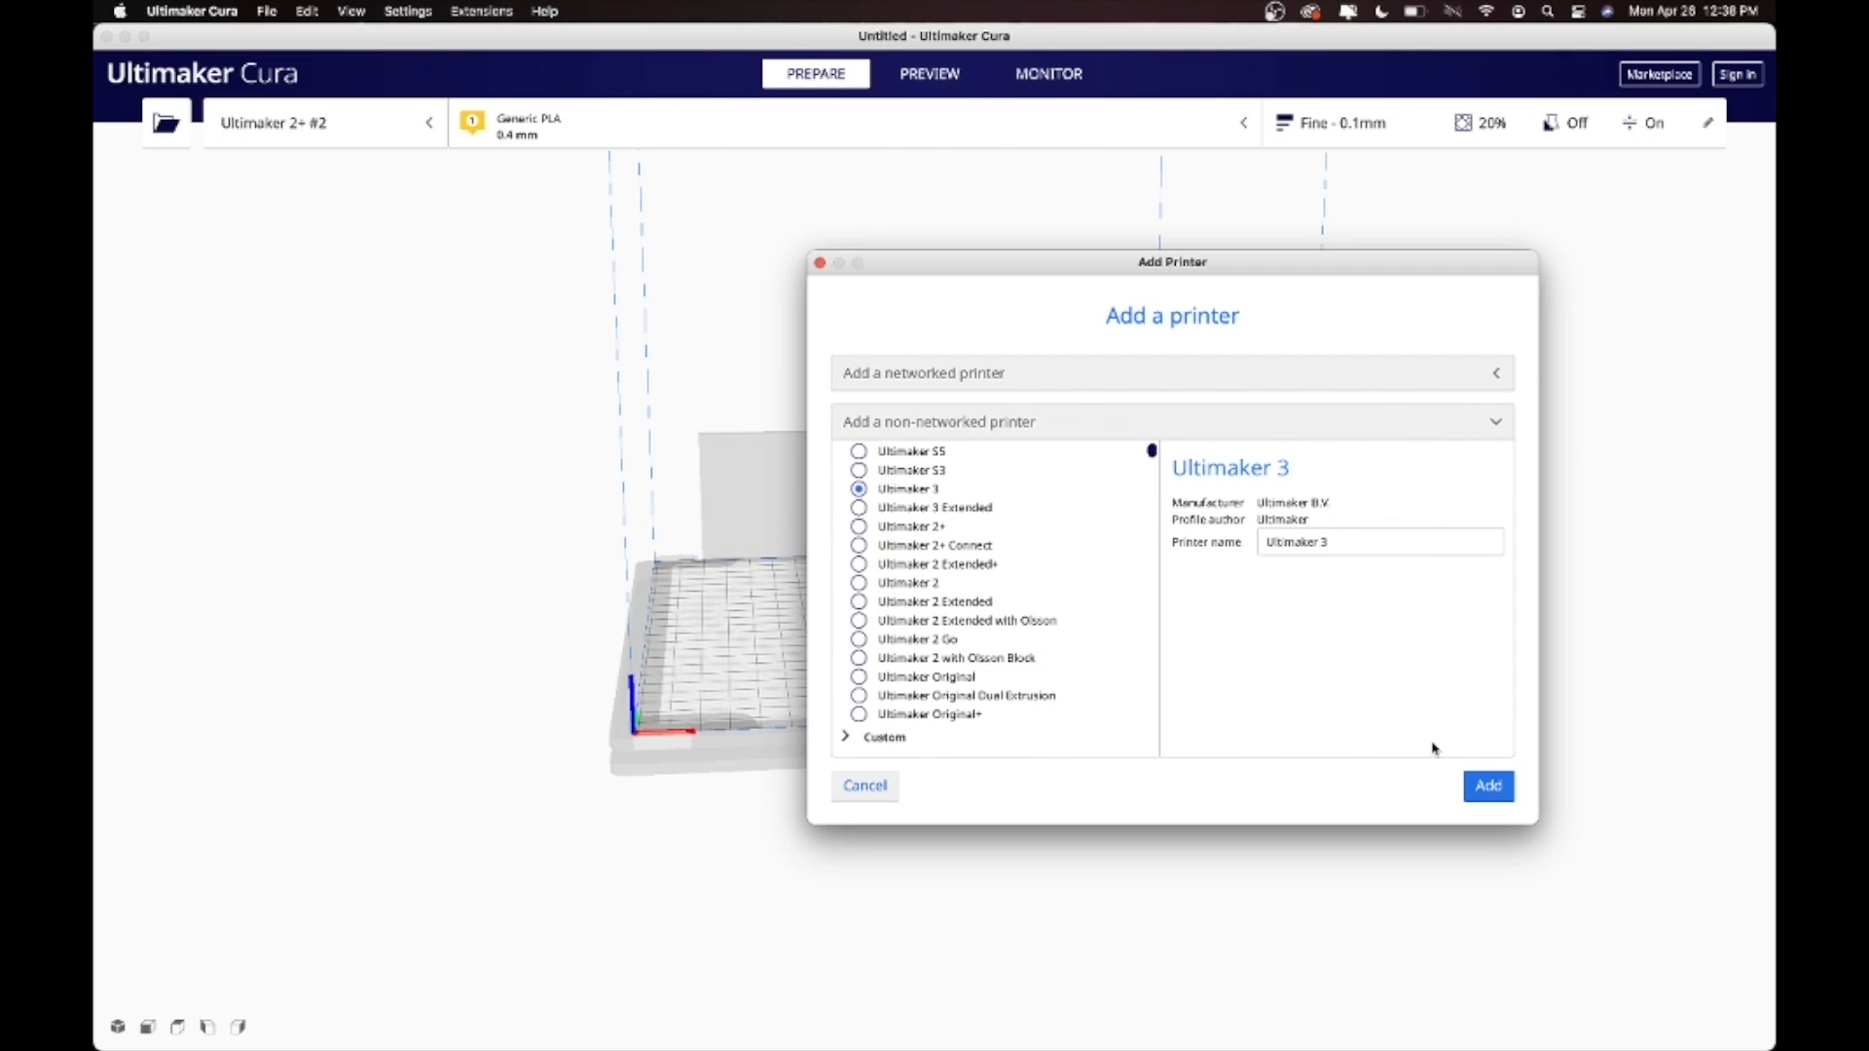
left_click(1485, 784)
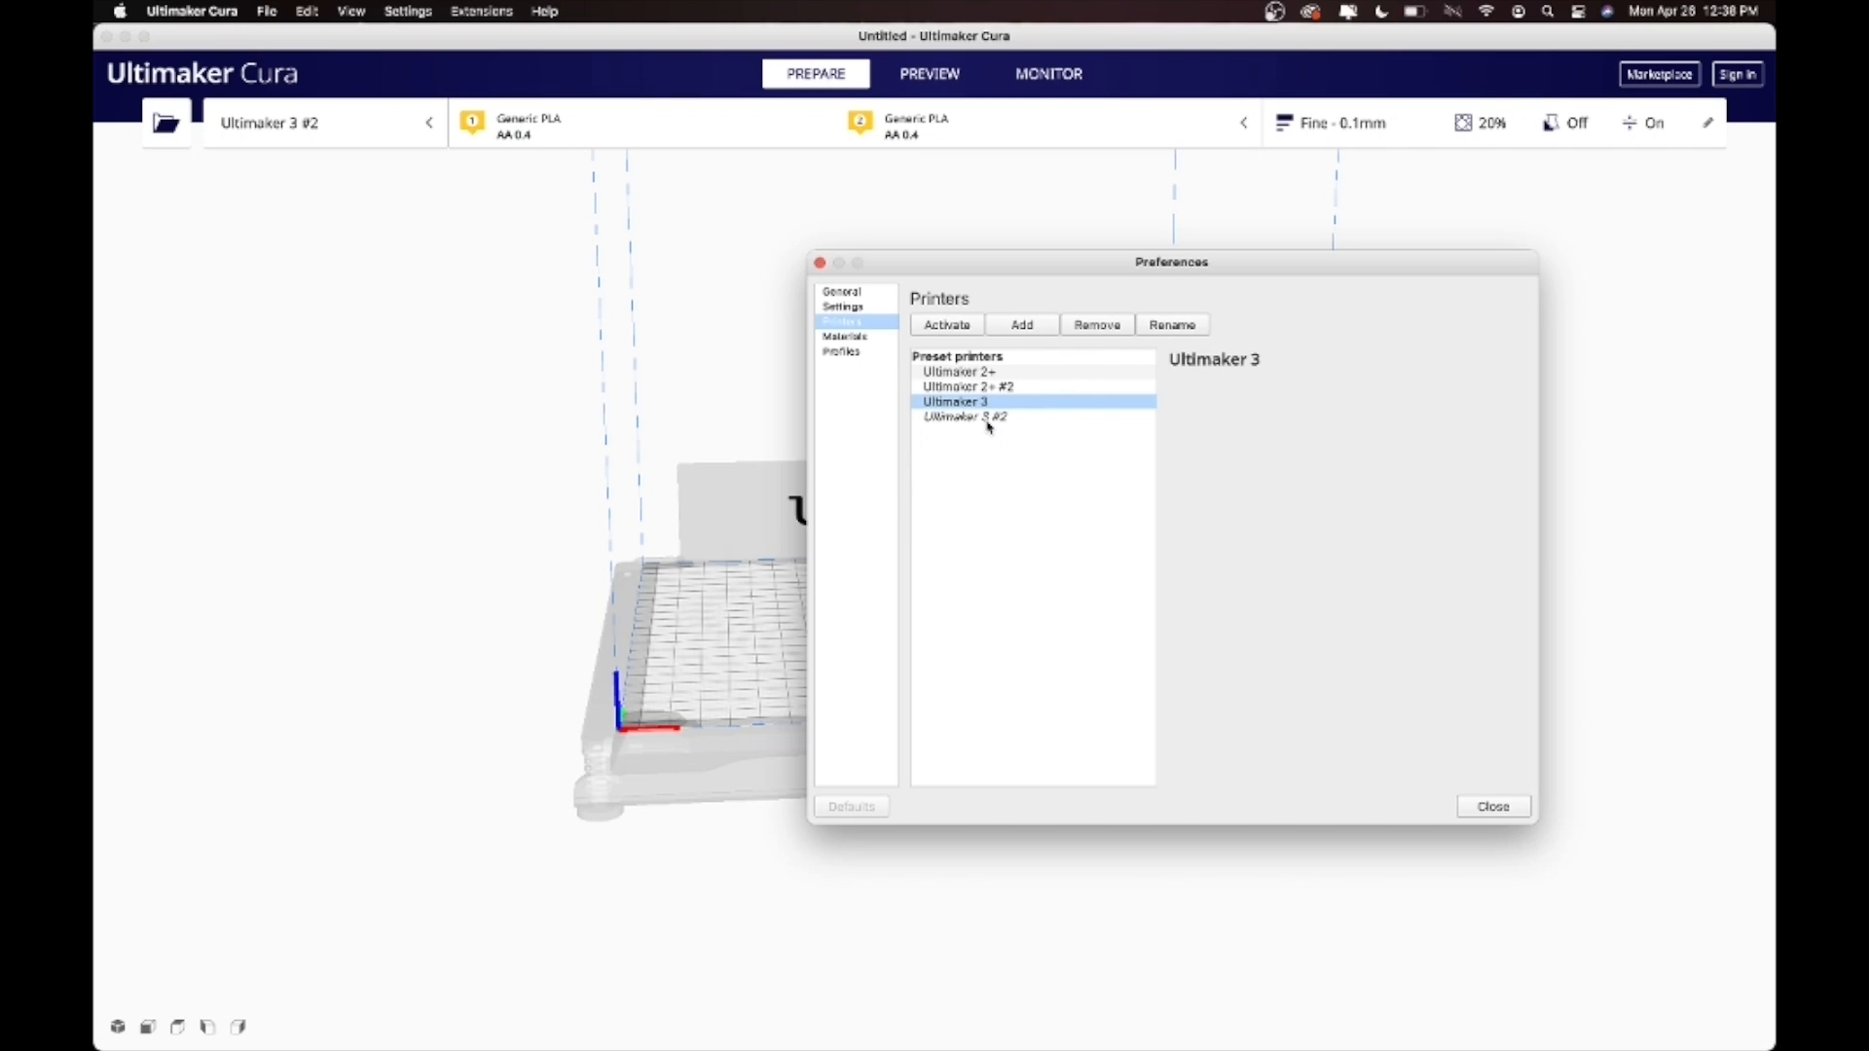
Examine the filament cost and filament weight of the Generic PLA material.
left_click(837, 337)
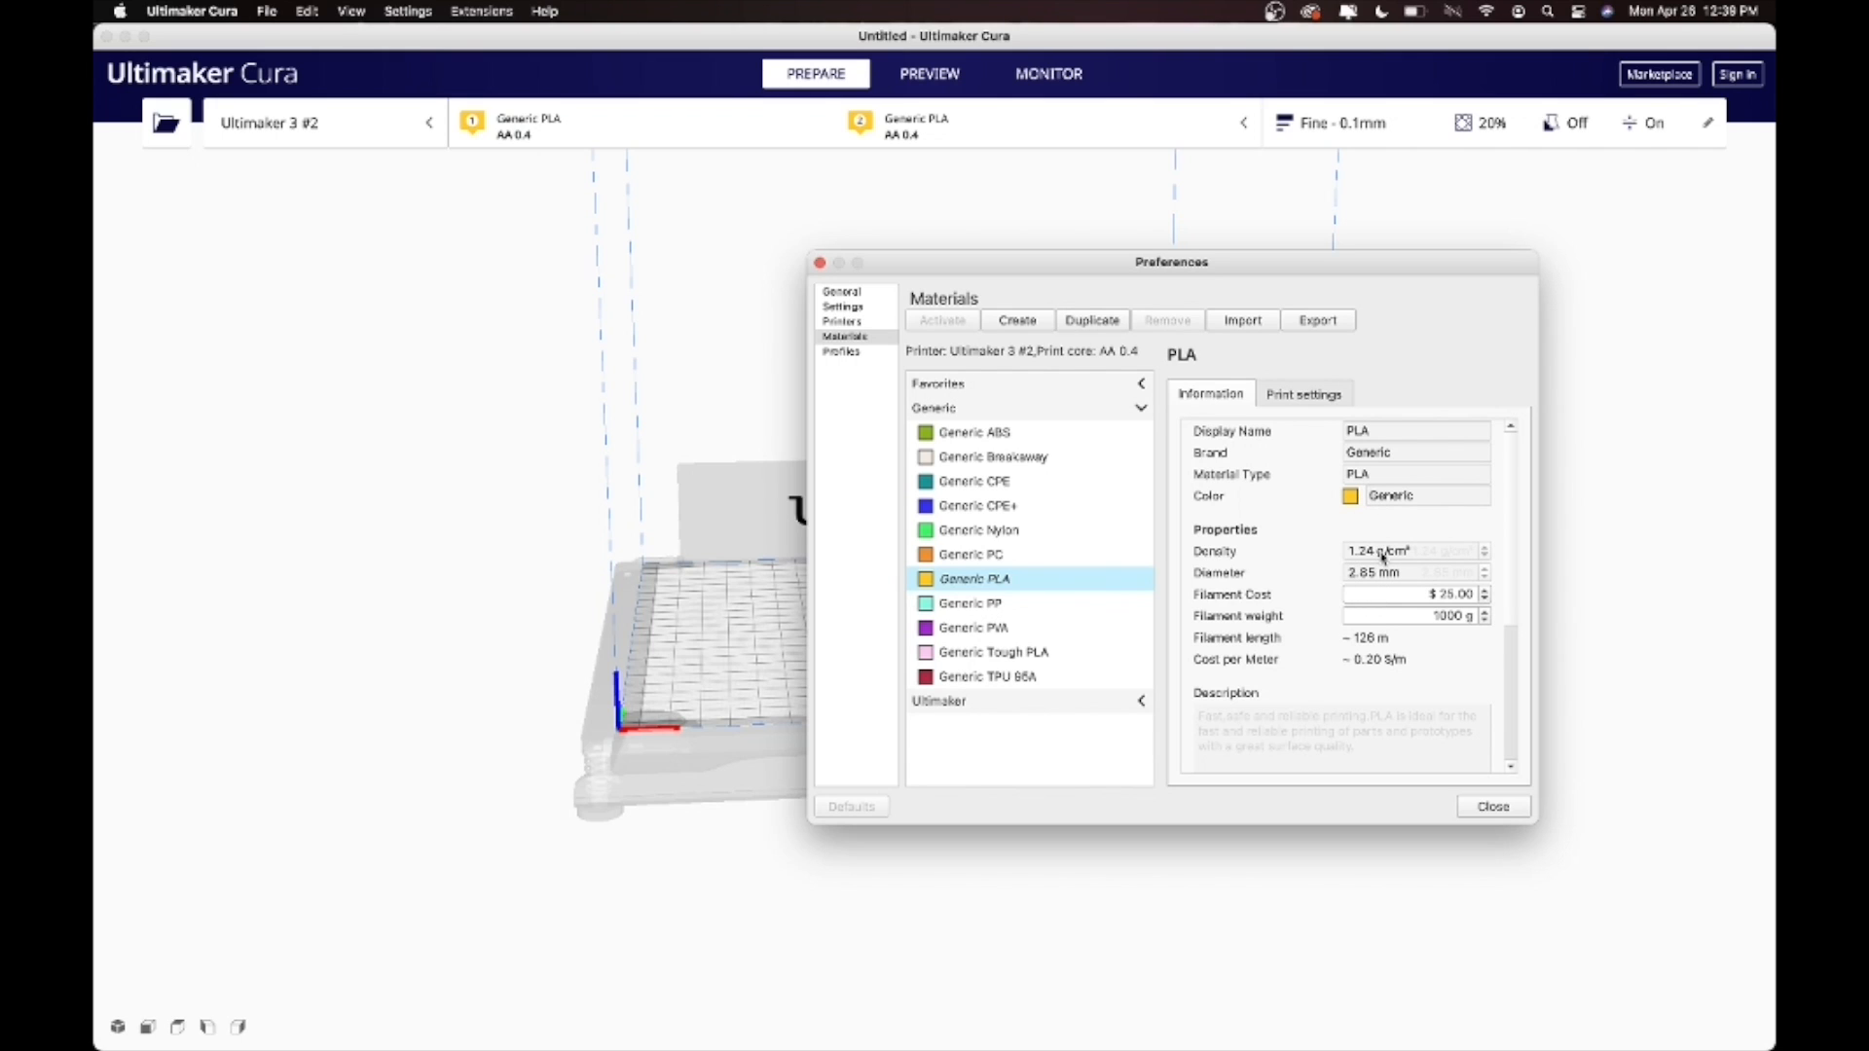
left_click(1397, 590)
left_click(1454, 616)
Check the preset printers and examine the global settings of the custom profile student prints um3.
left_click(843, 351)
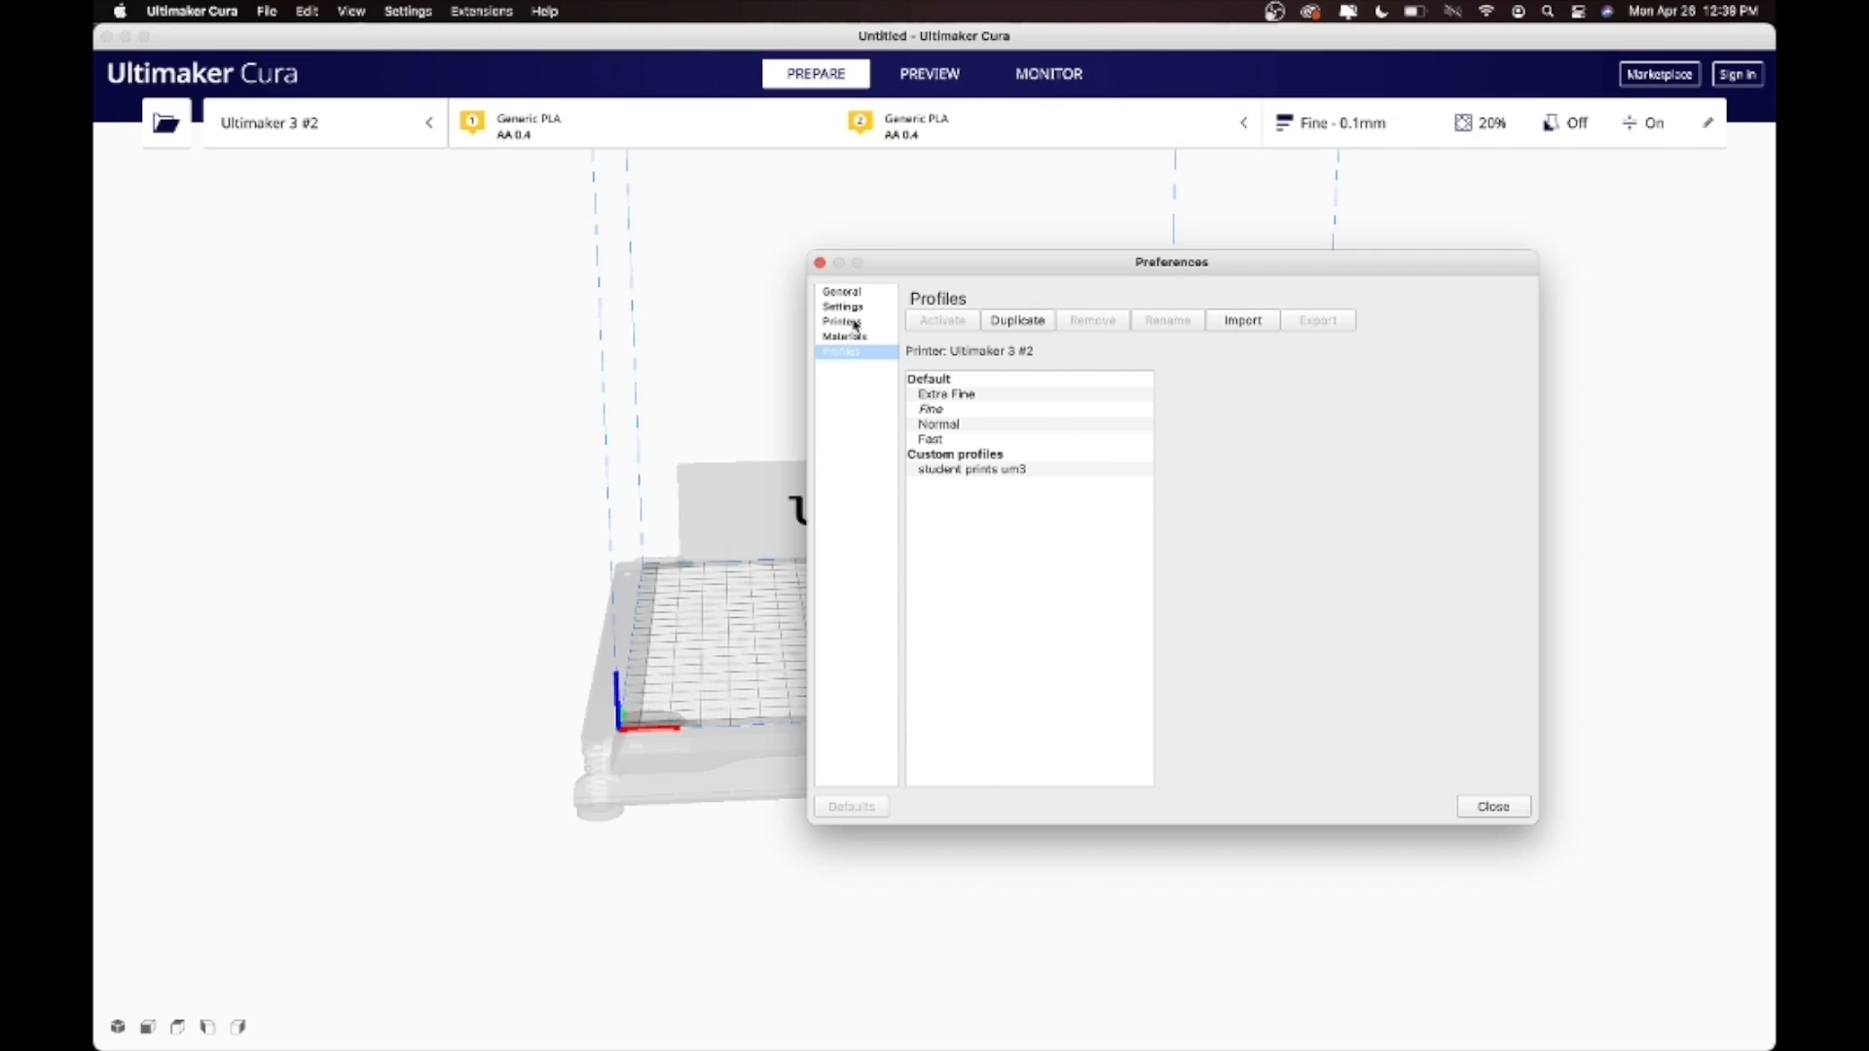
left_click(855, 323)
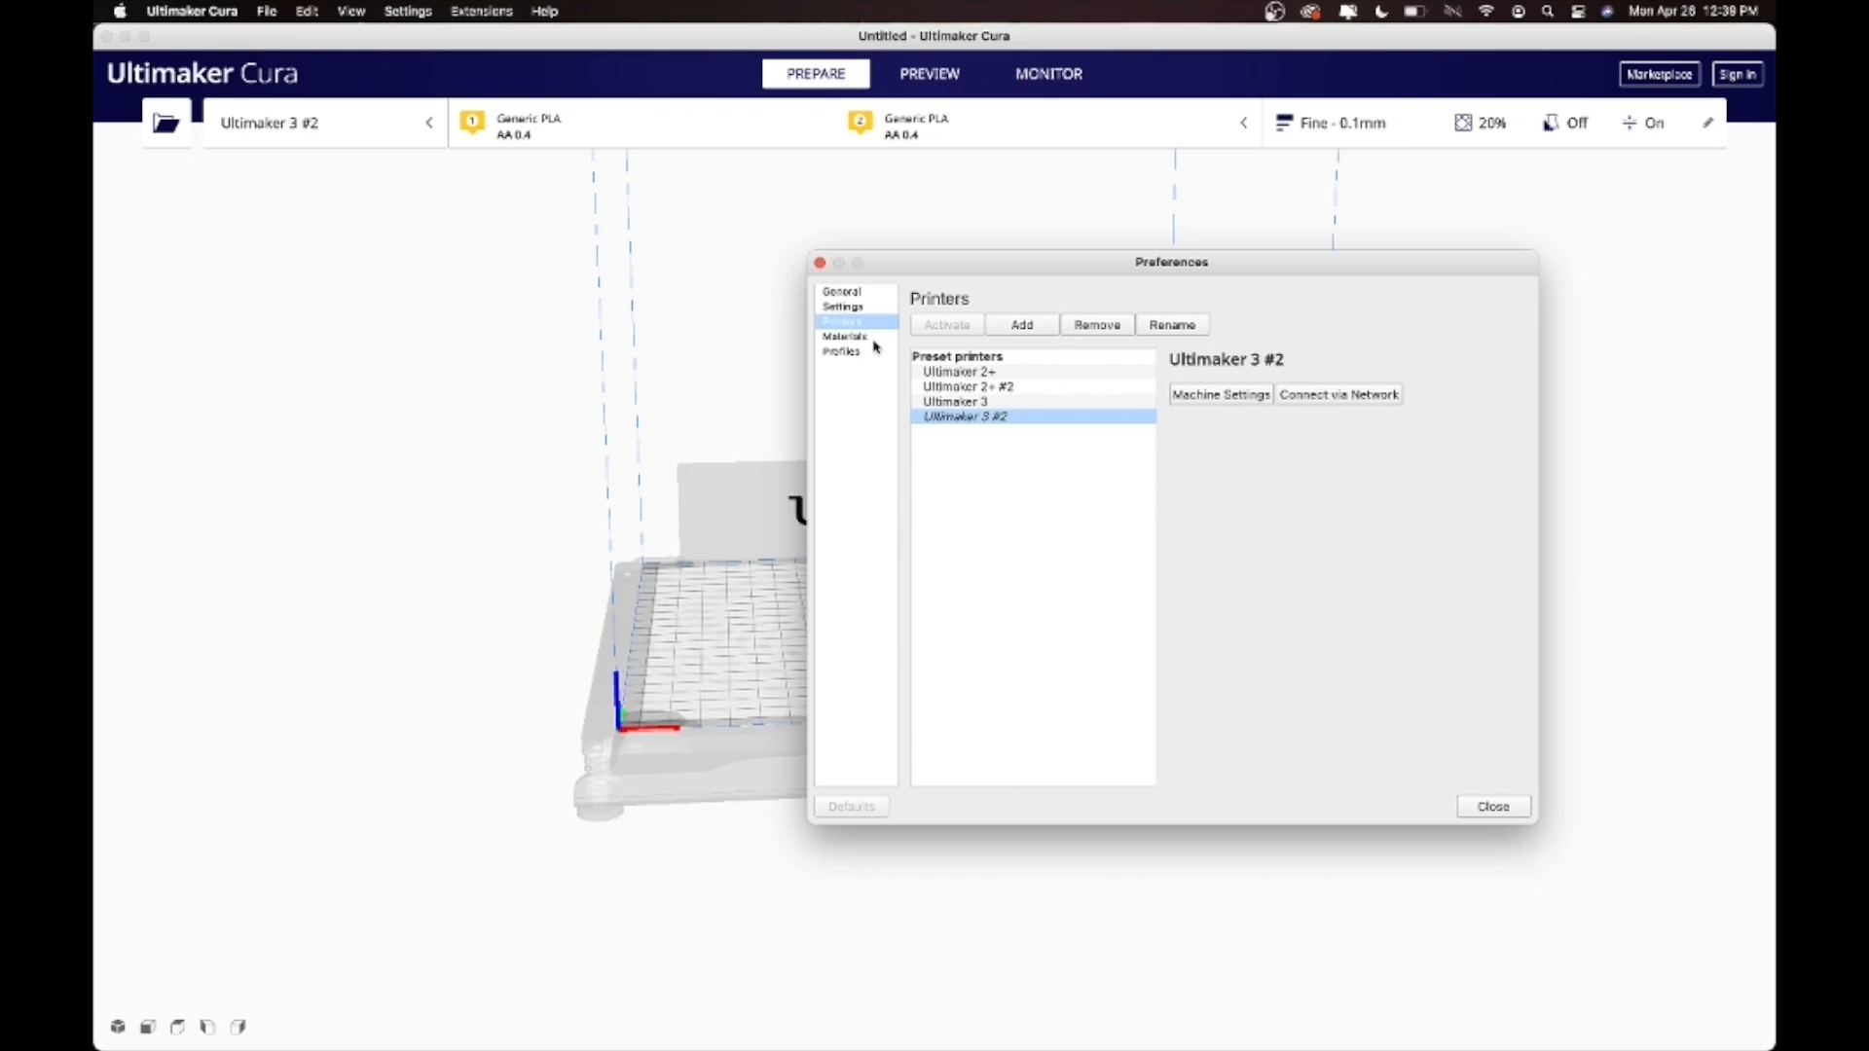
left_click(949, 372)
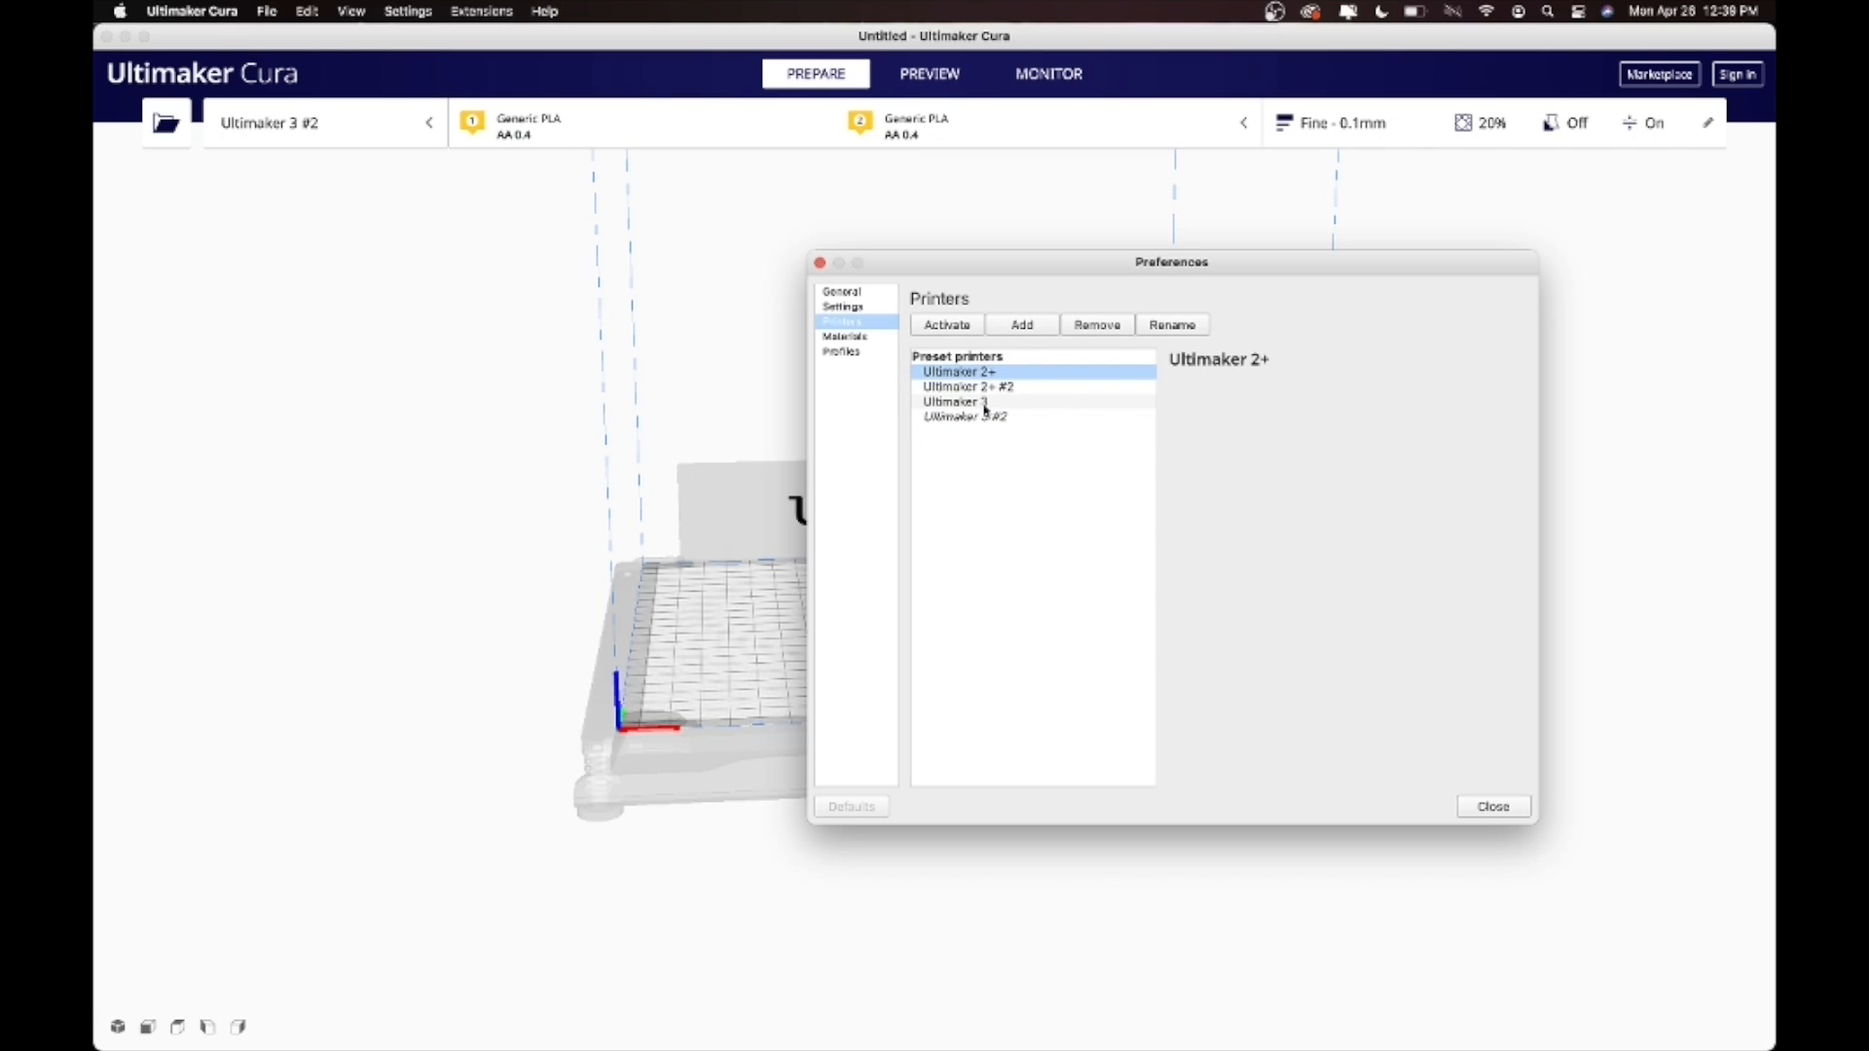
left_click(859, 353)
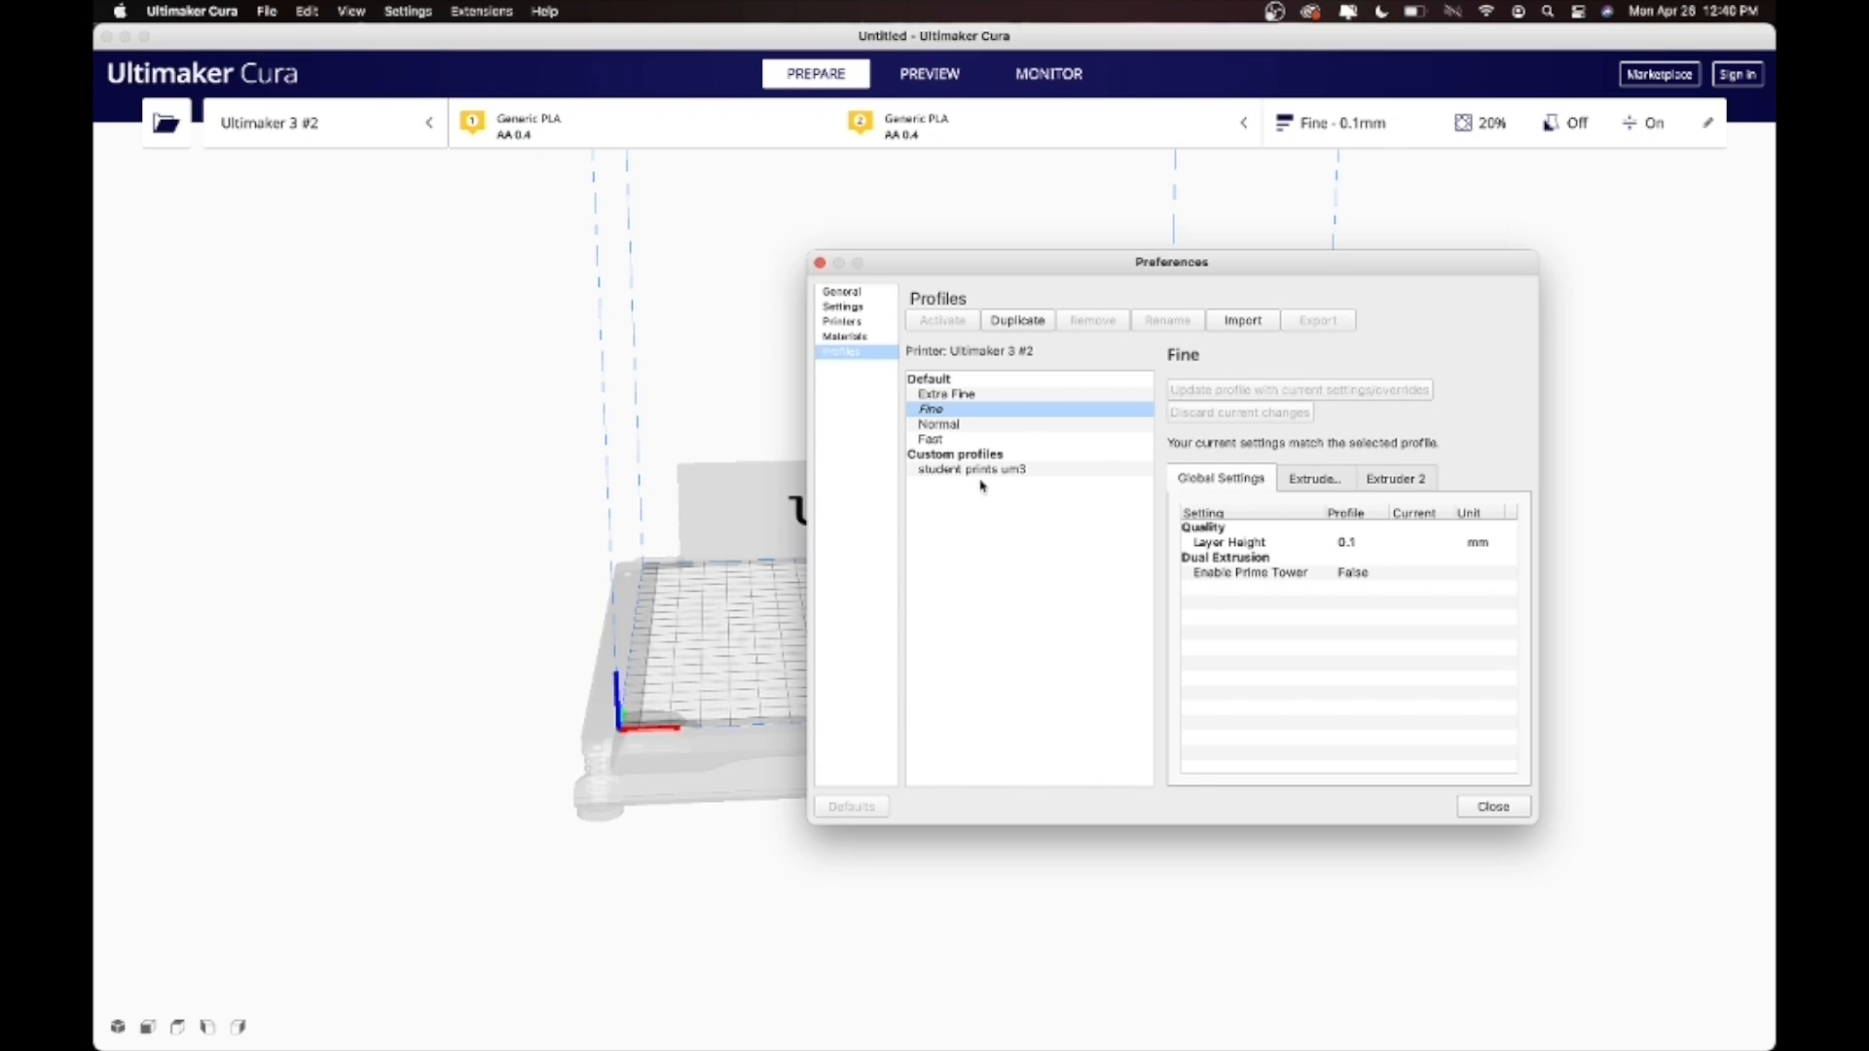
left_click(986, 471)
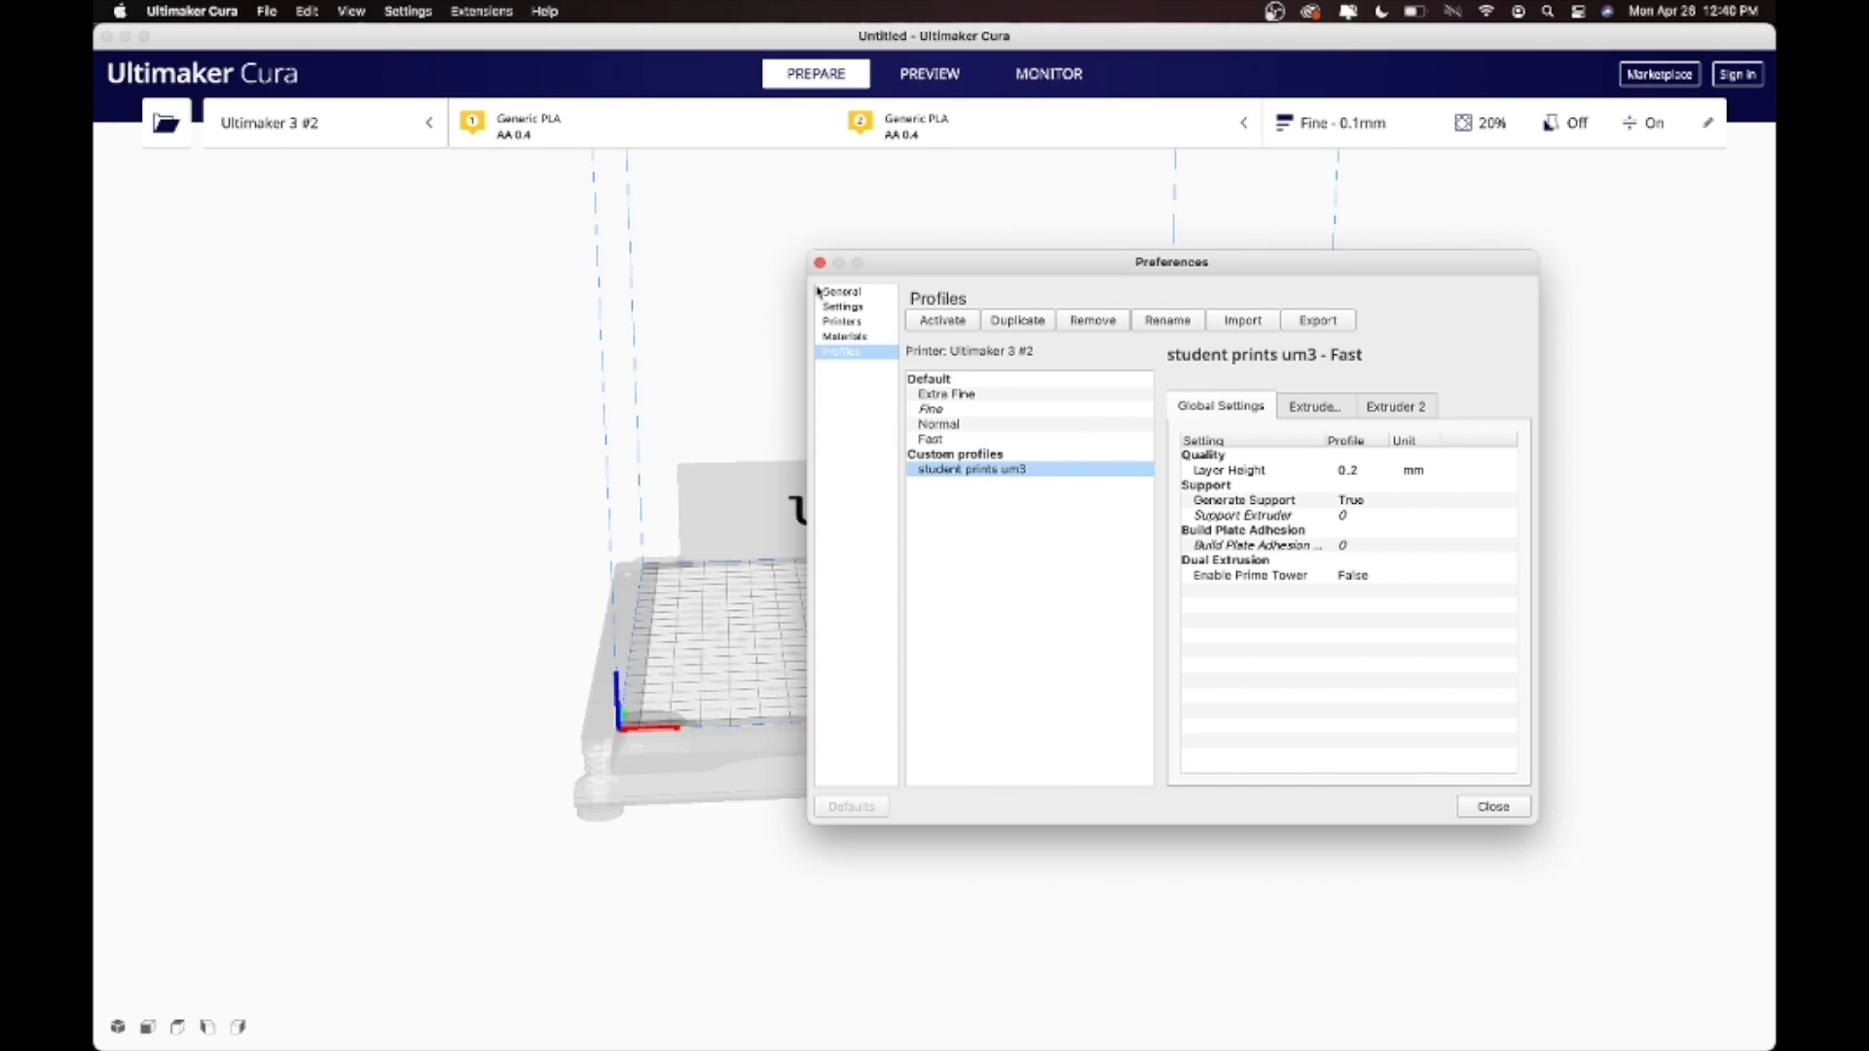
Activate the Ultimaker 2+ #2 printer among the preset printers.
left_click(861, 322)
left_click(853, 307)
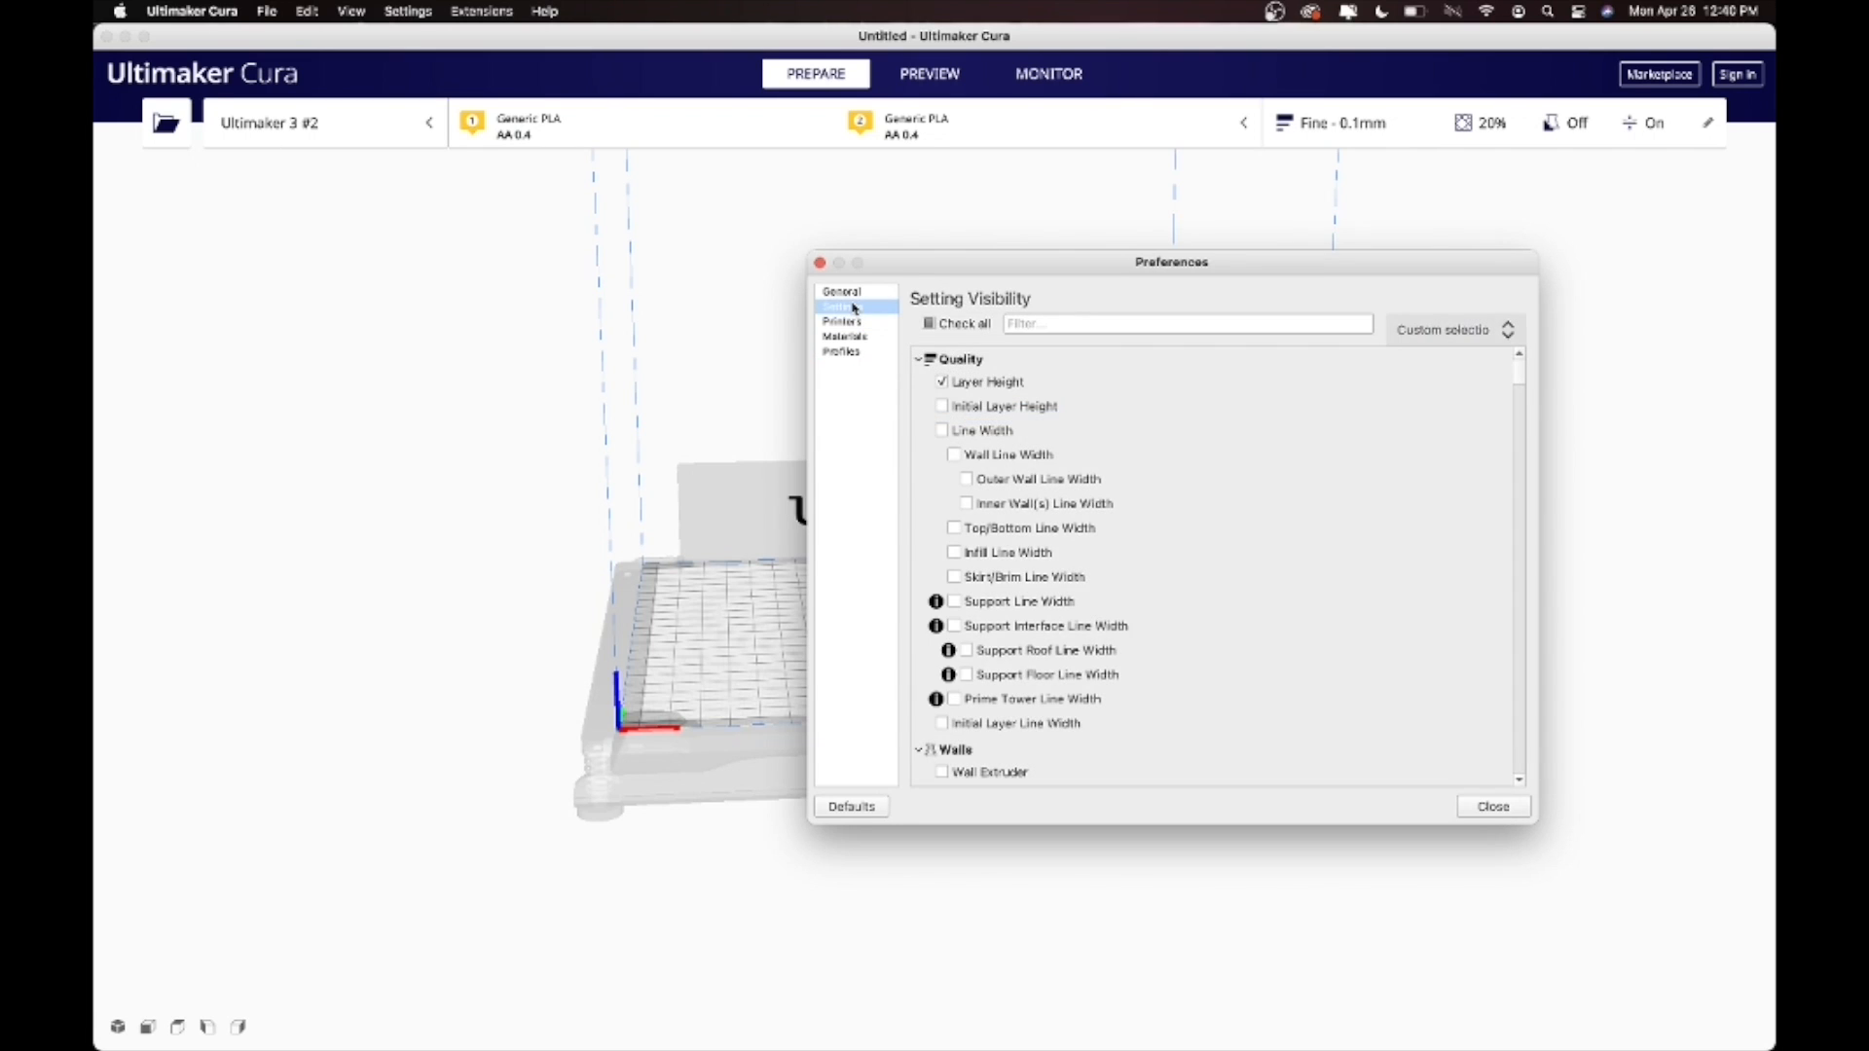
left_click(853, 337)
left_click(849, 323)
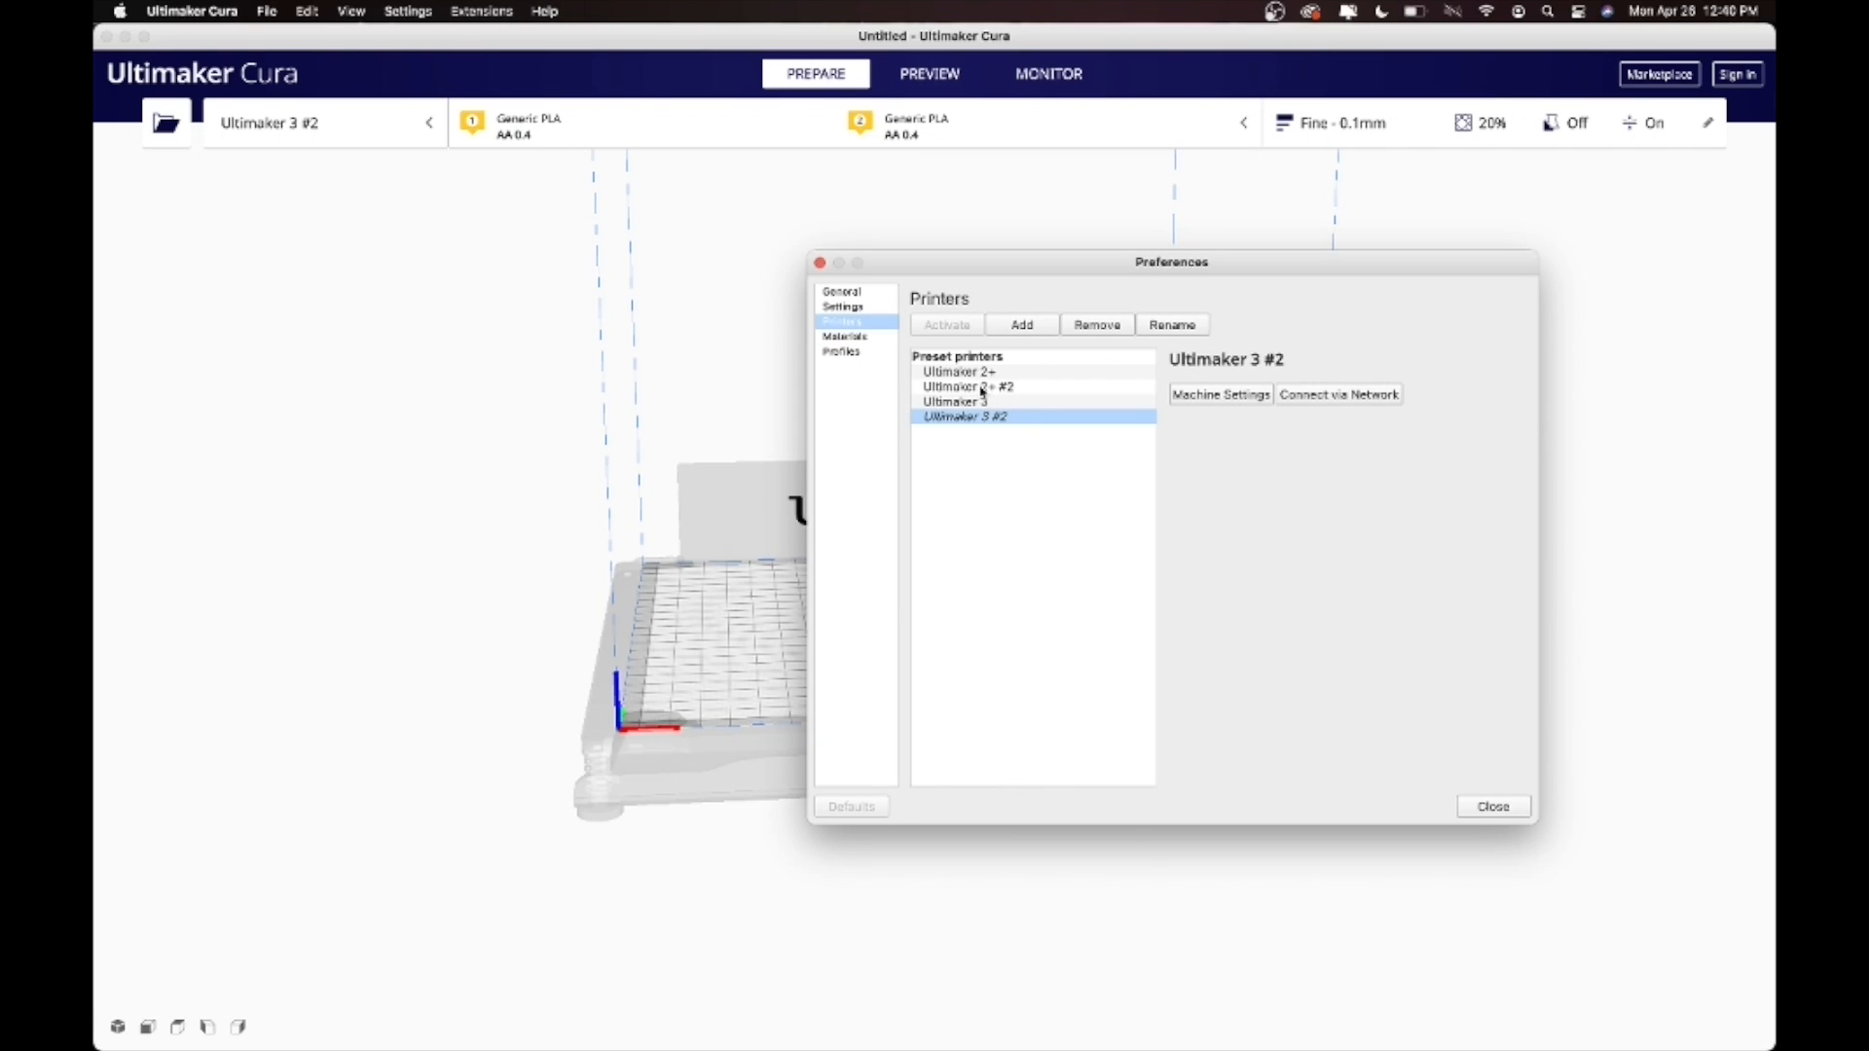
left_click(976, 373)
left_click(962, 387)
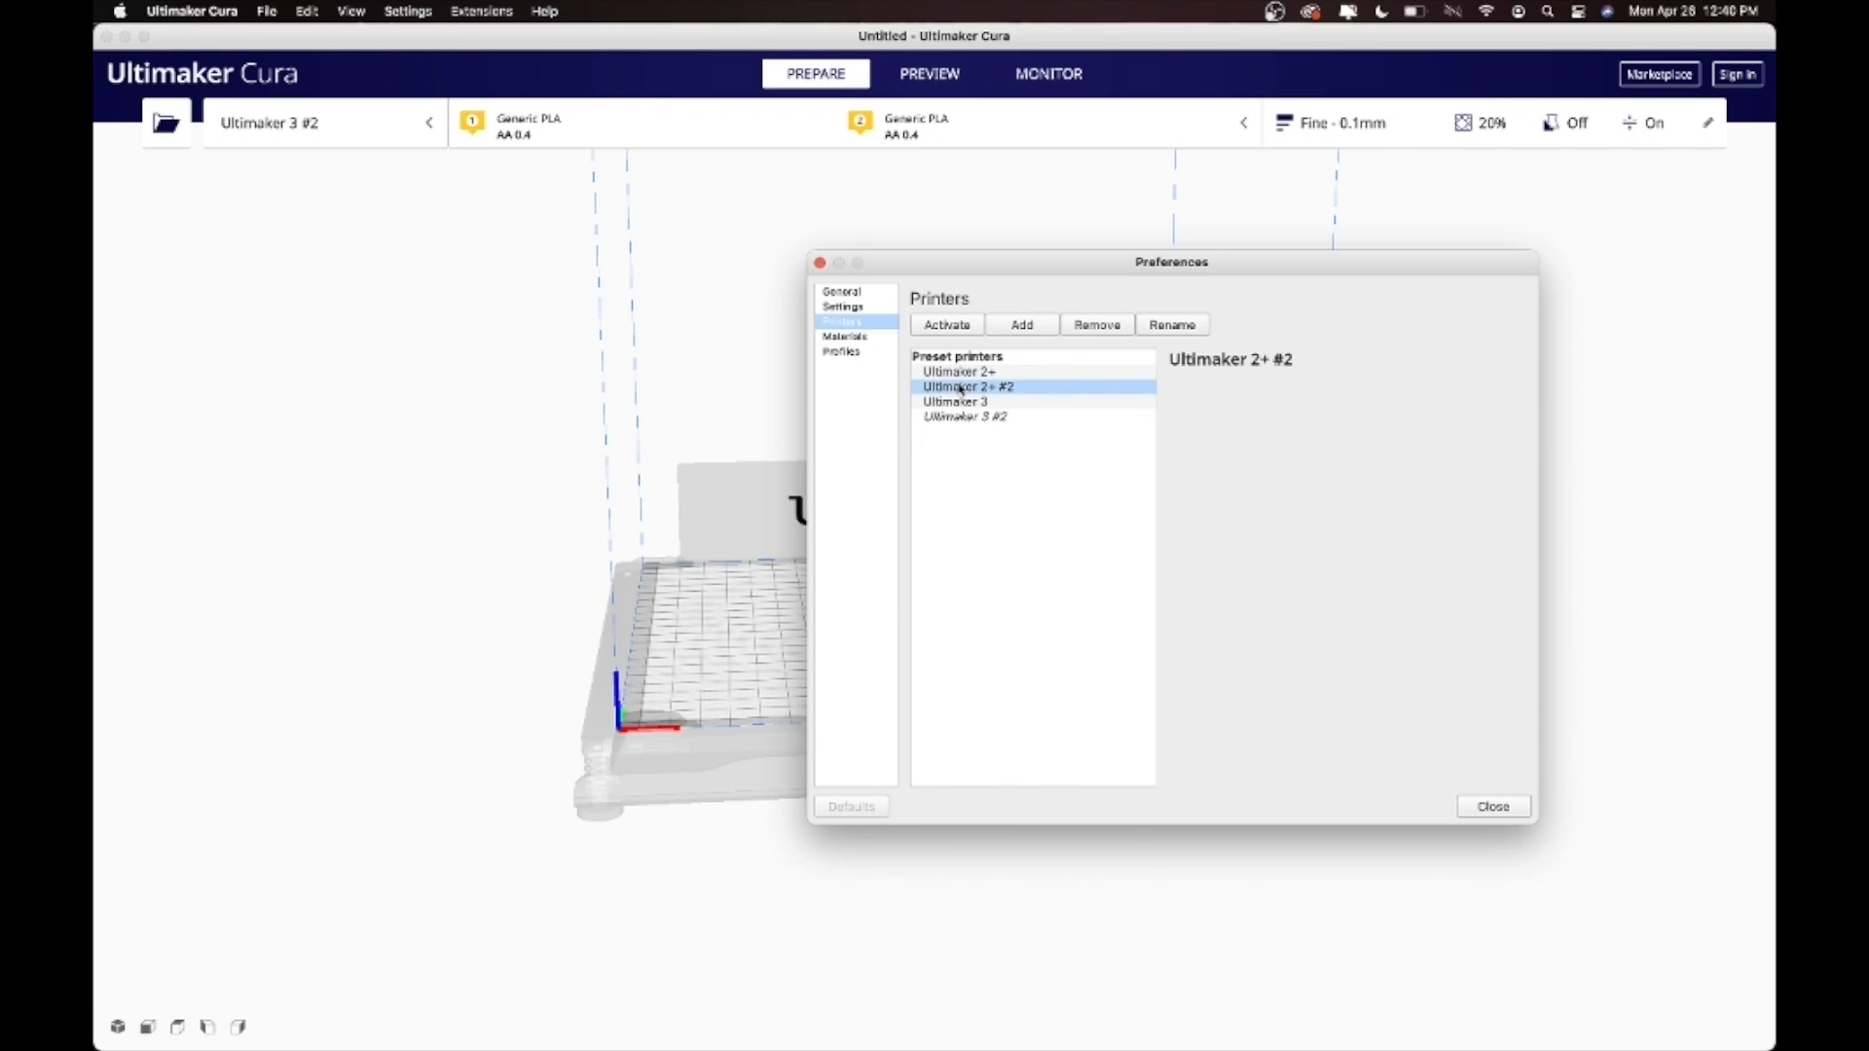
left_click(943, 326)
Examine the global settings of the custom profile 2Plus_StudentPrints-Normal.
left_click(845, 337)
left_click(840, 352)
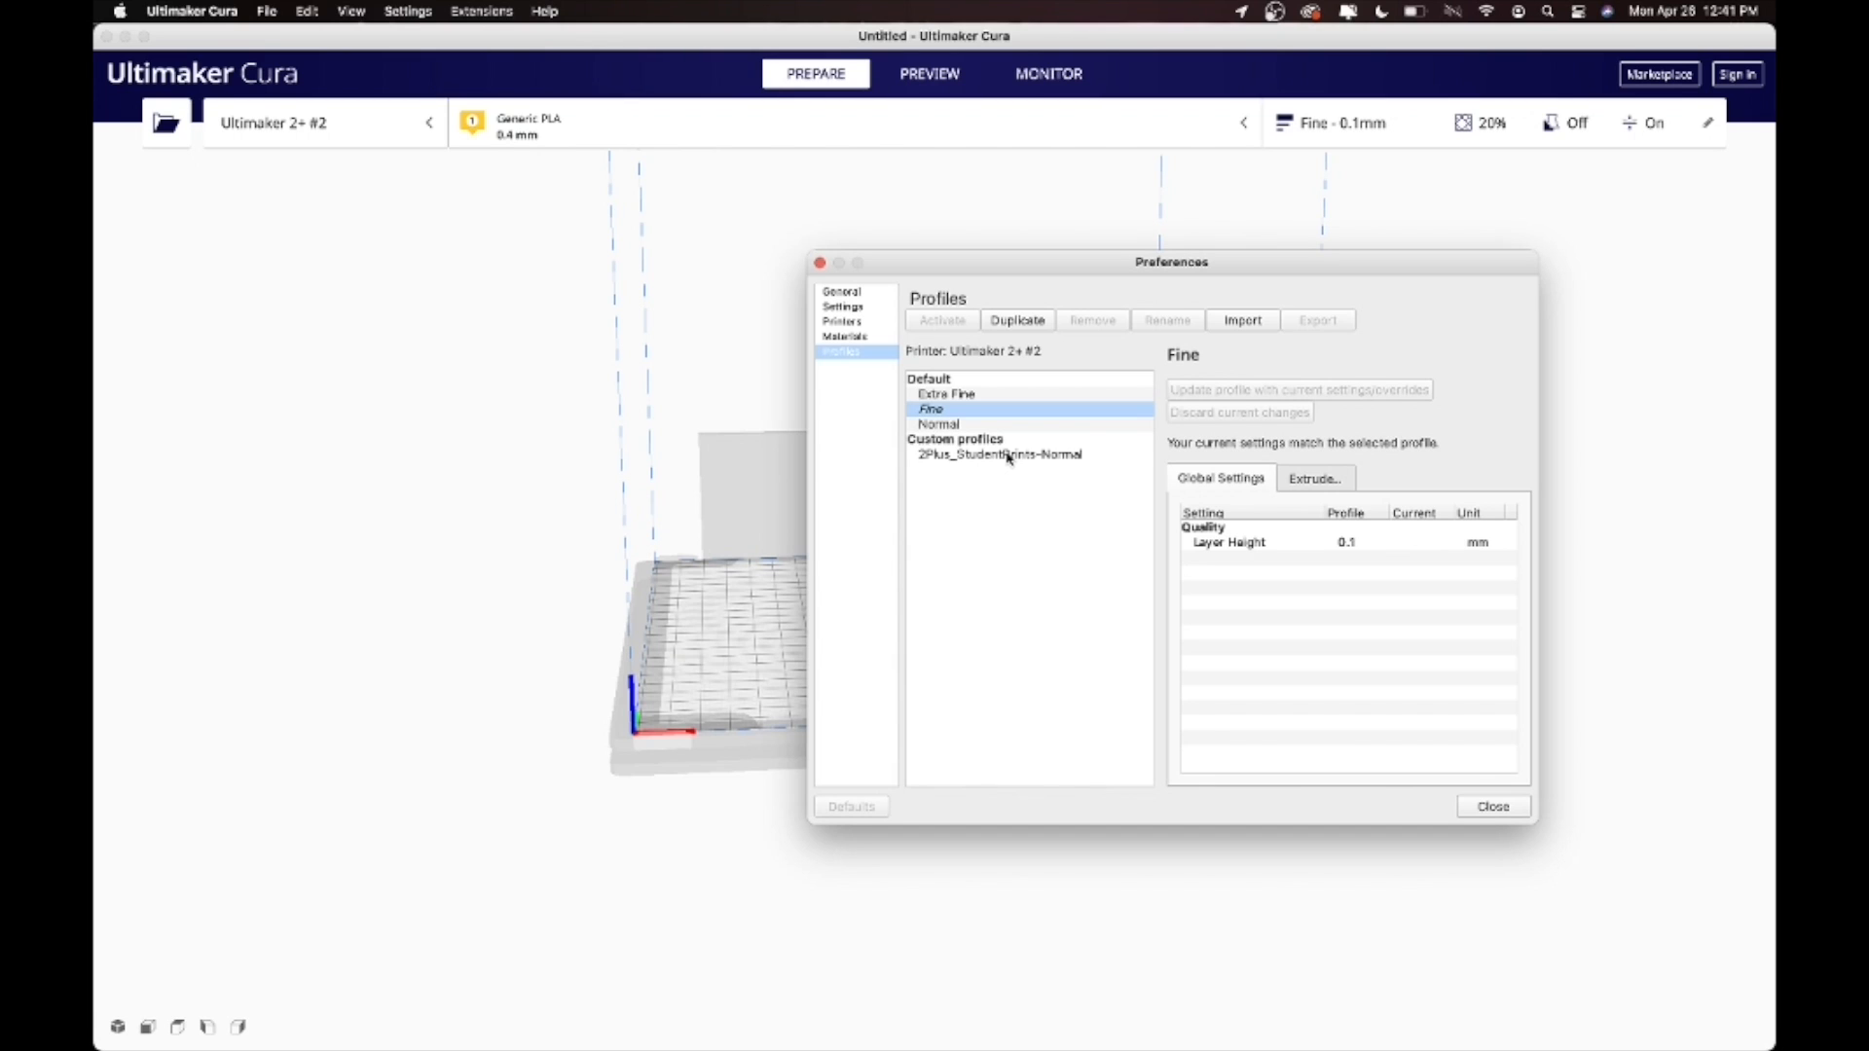
left_click(1008, 455)
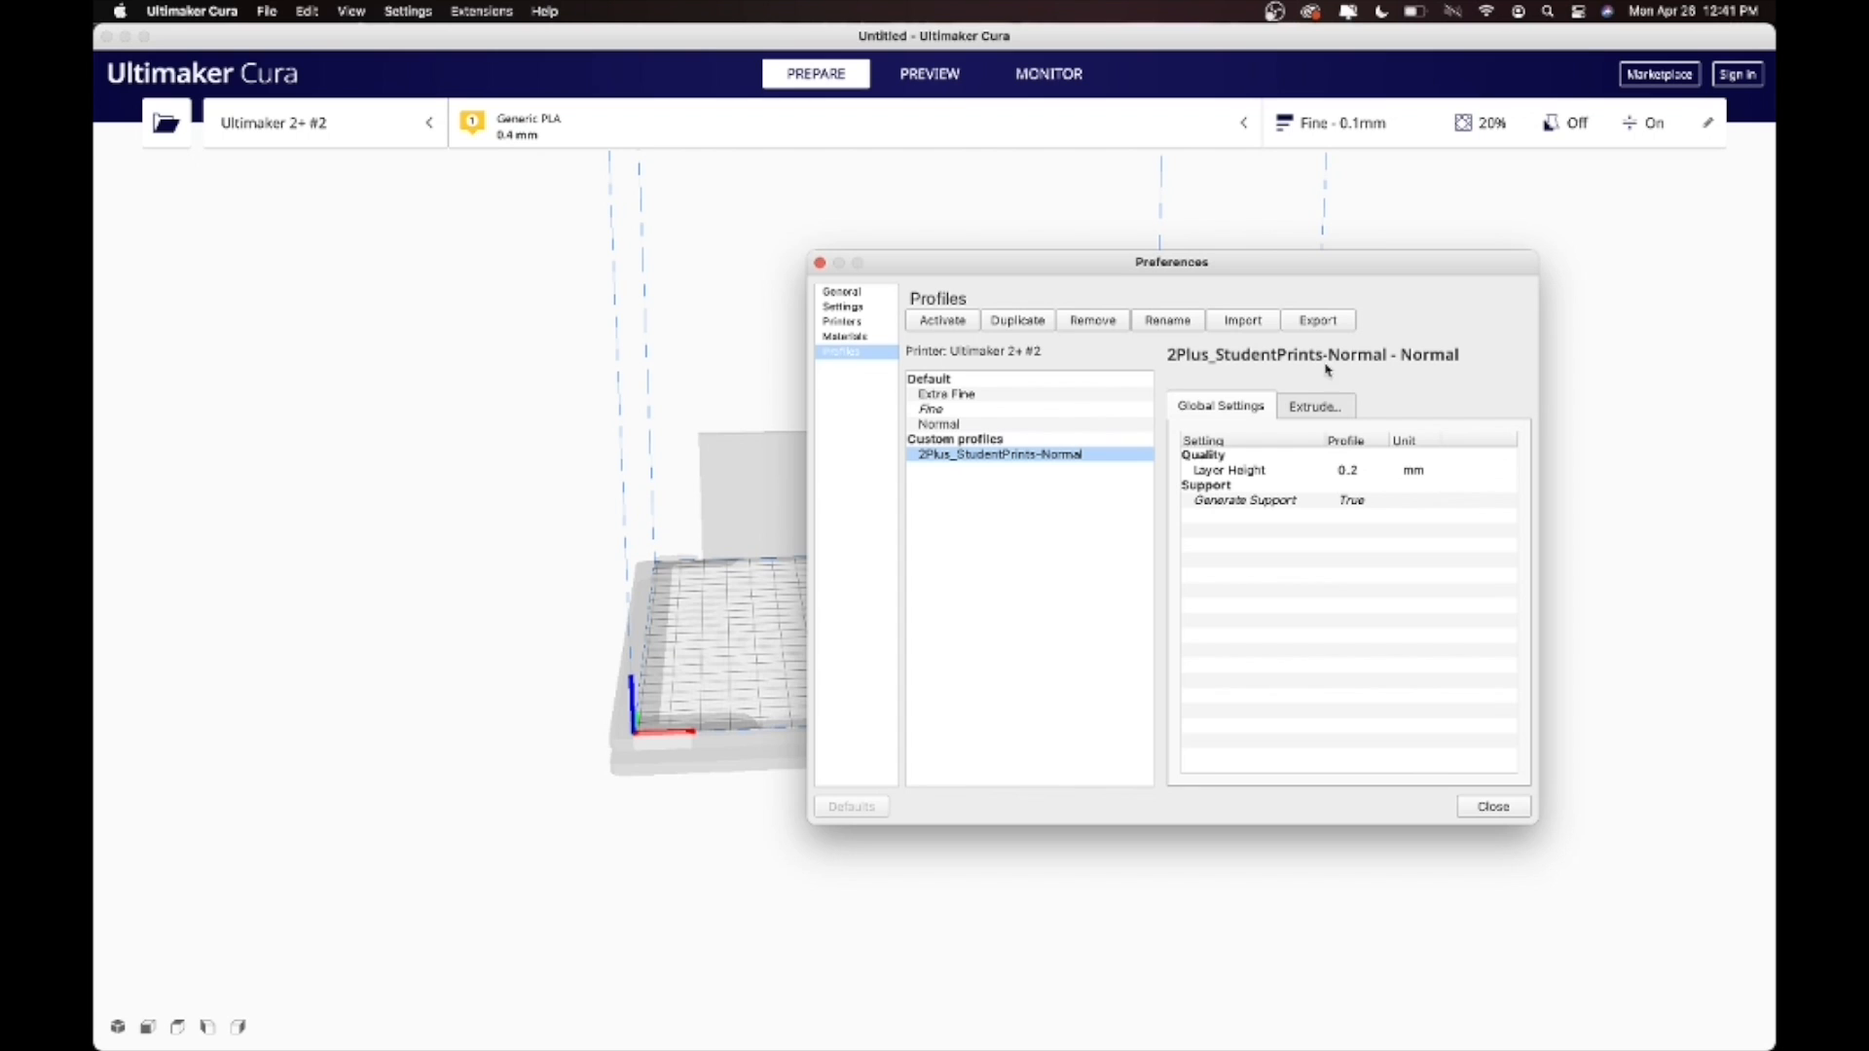
left_click(1250, 324)
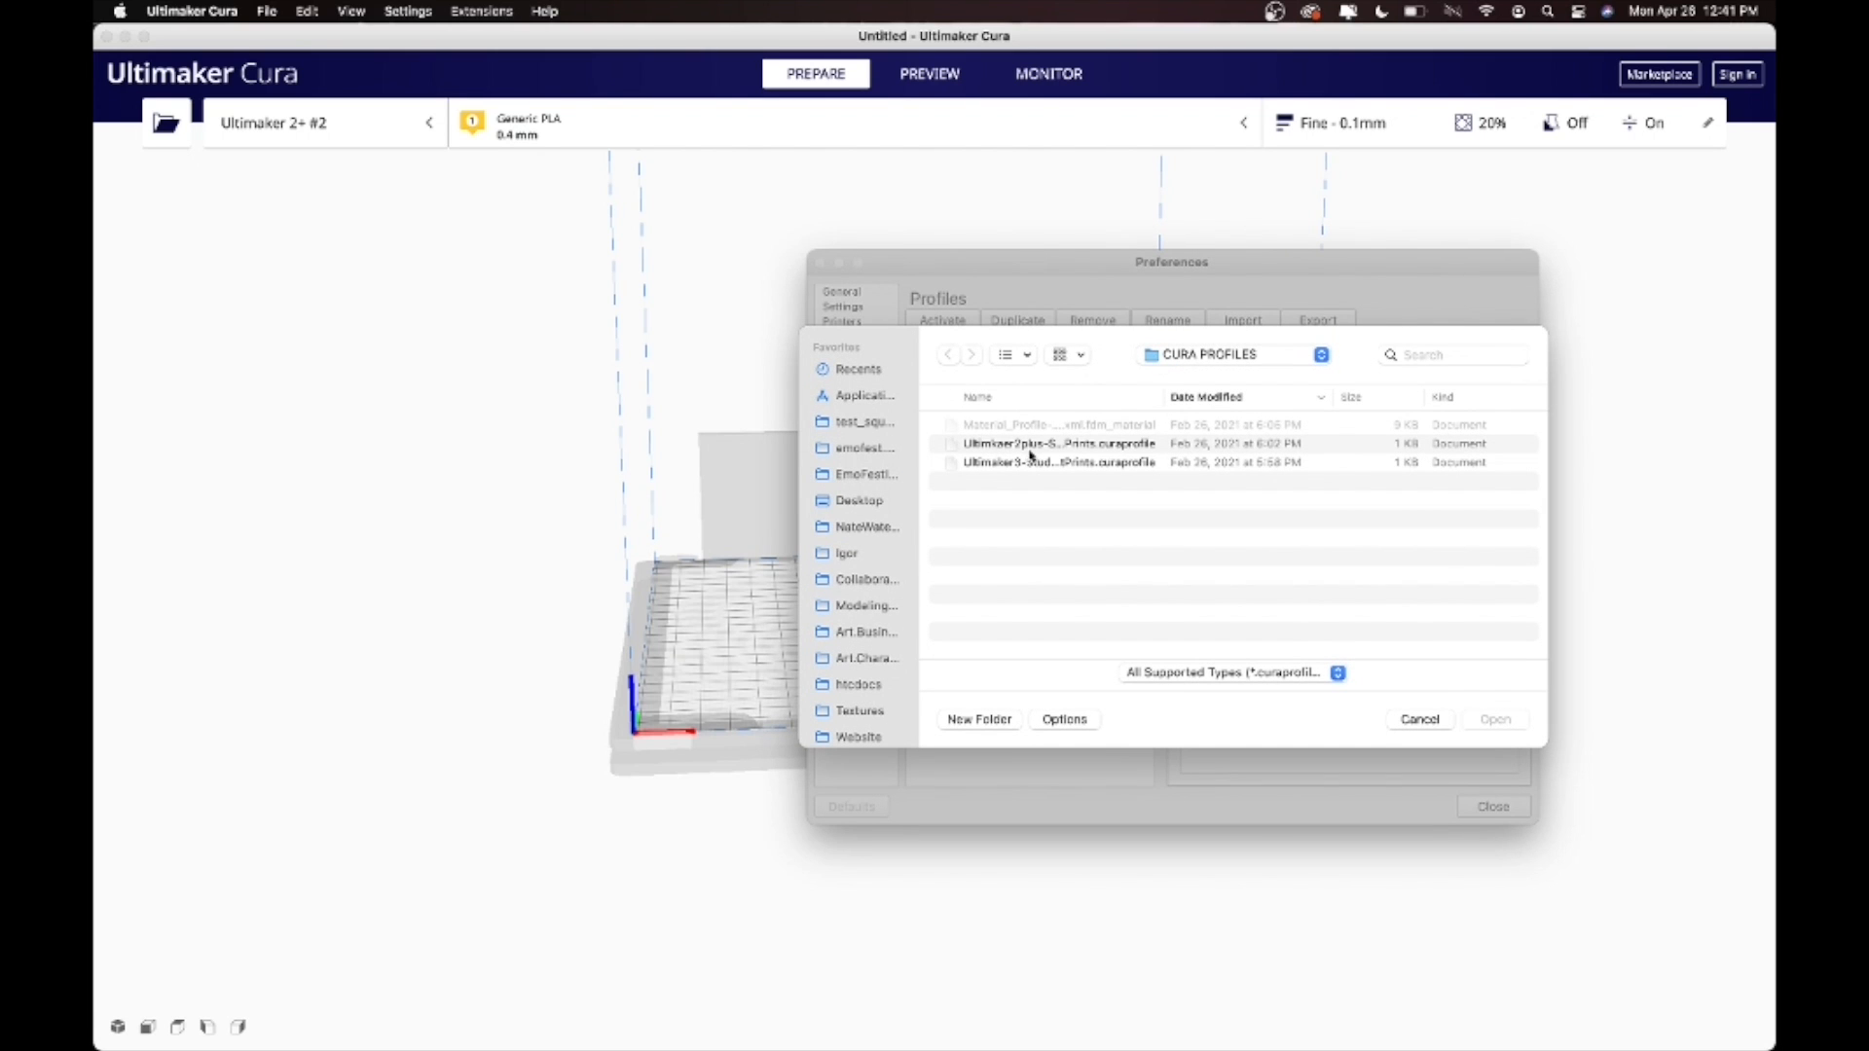
left_click(1032, 448)
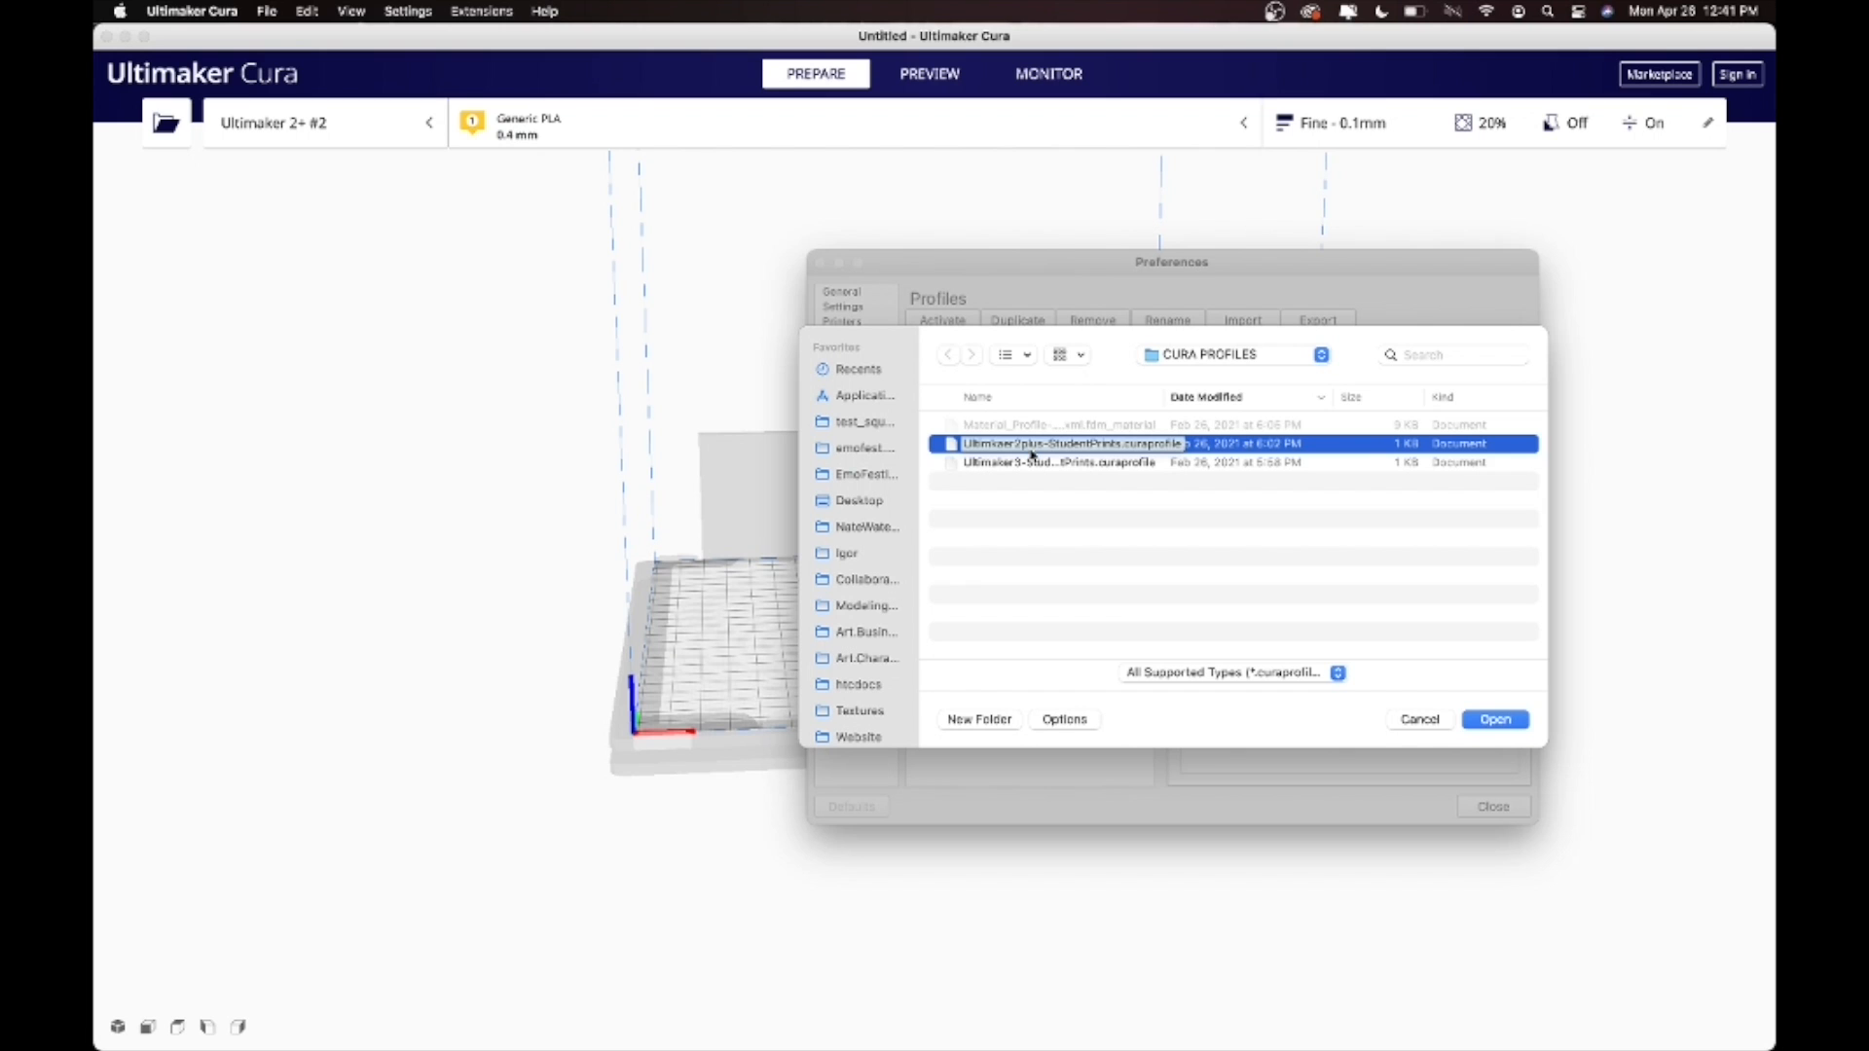
left_click(1441, 720)
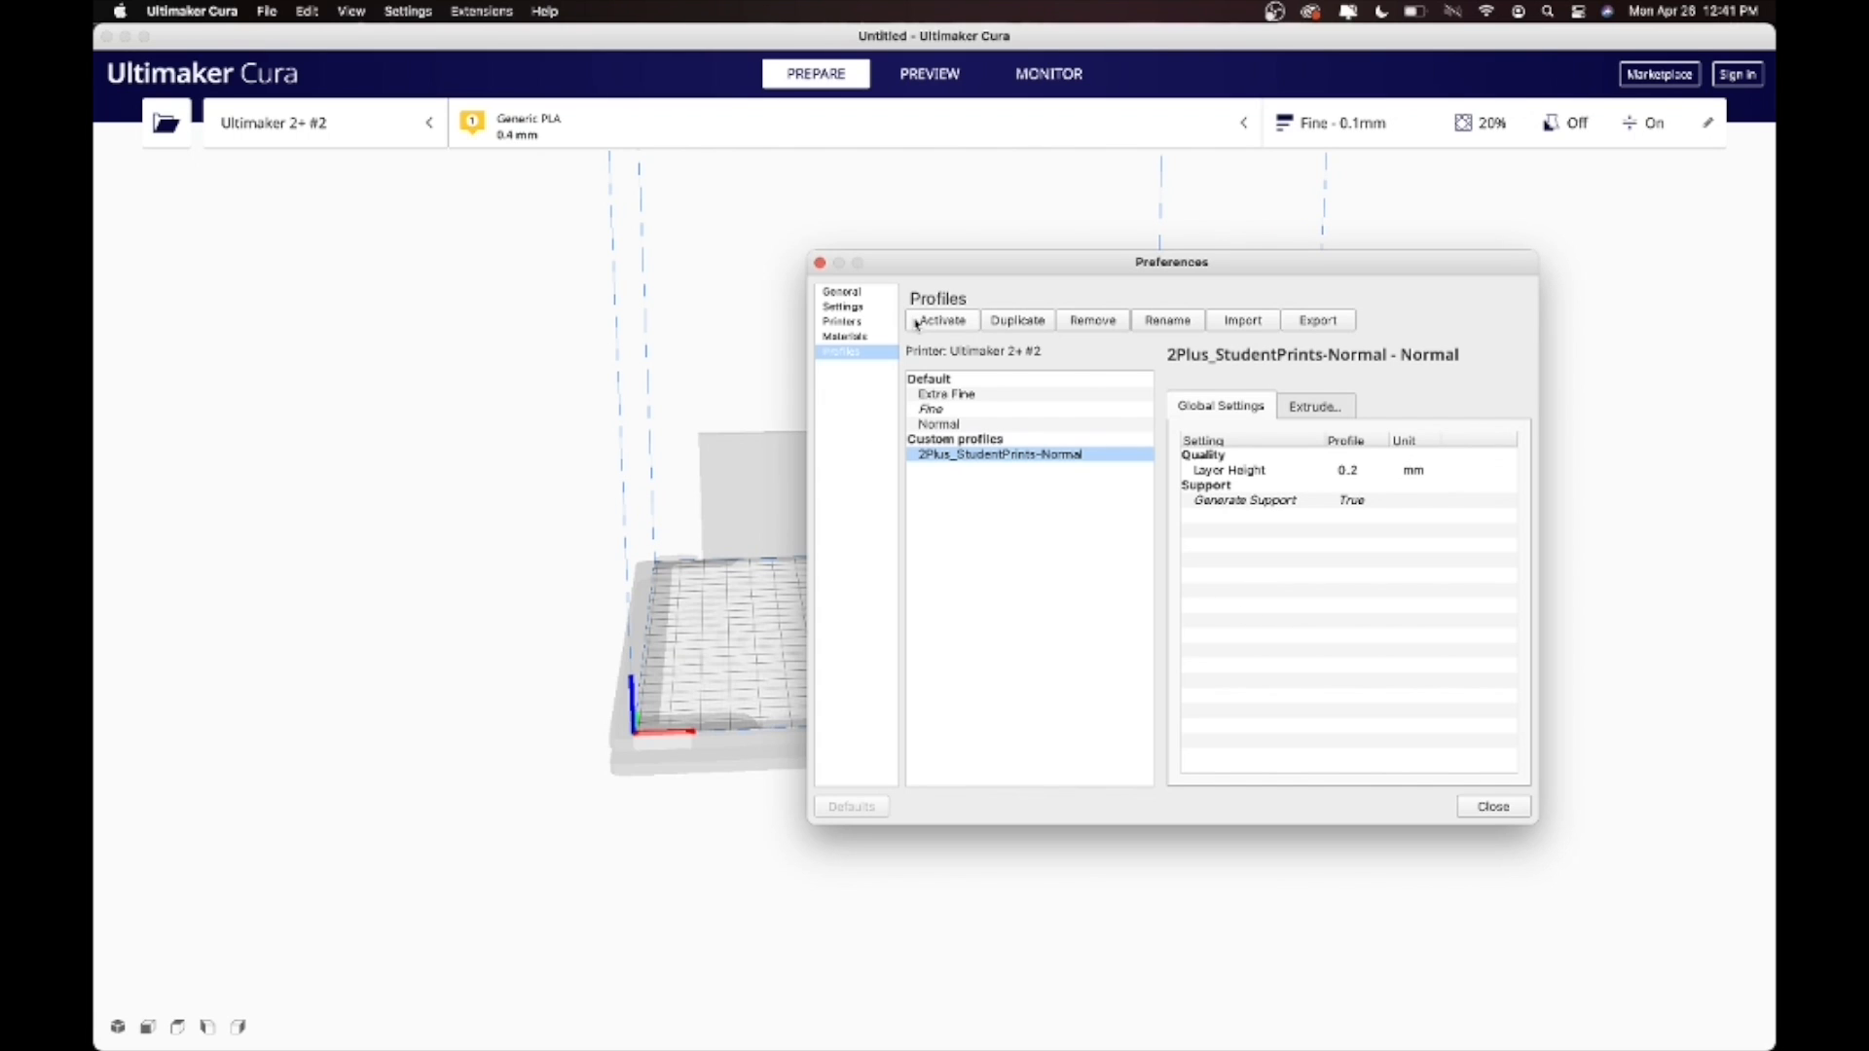
Activate the Ultimaker 3 #2 printer among the preset printers.
left_click(860, 323)
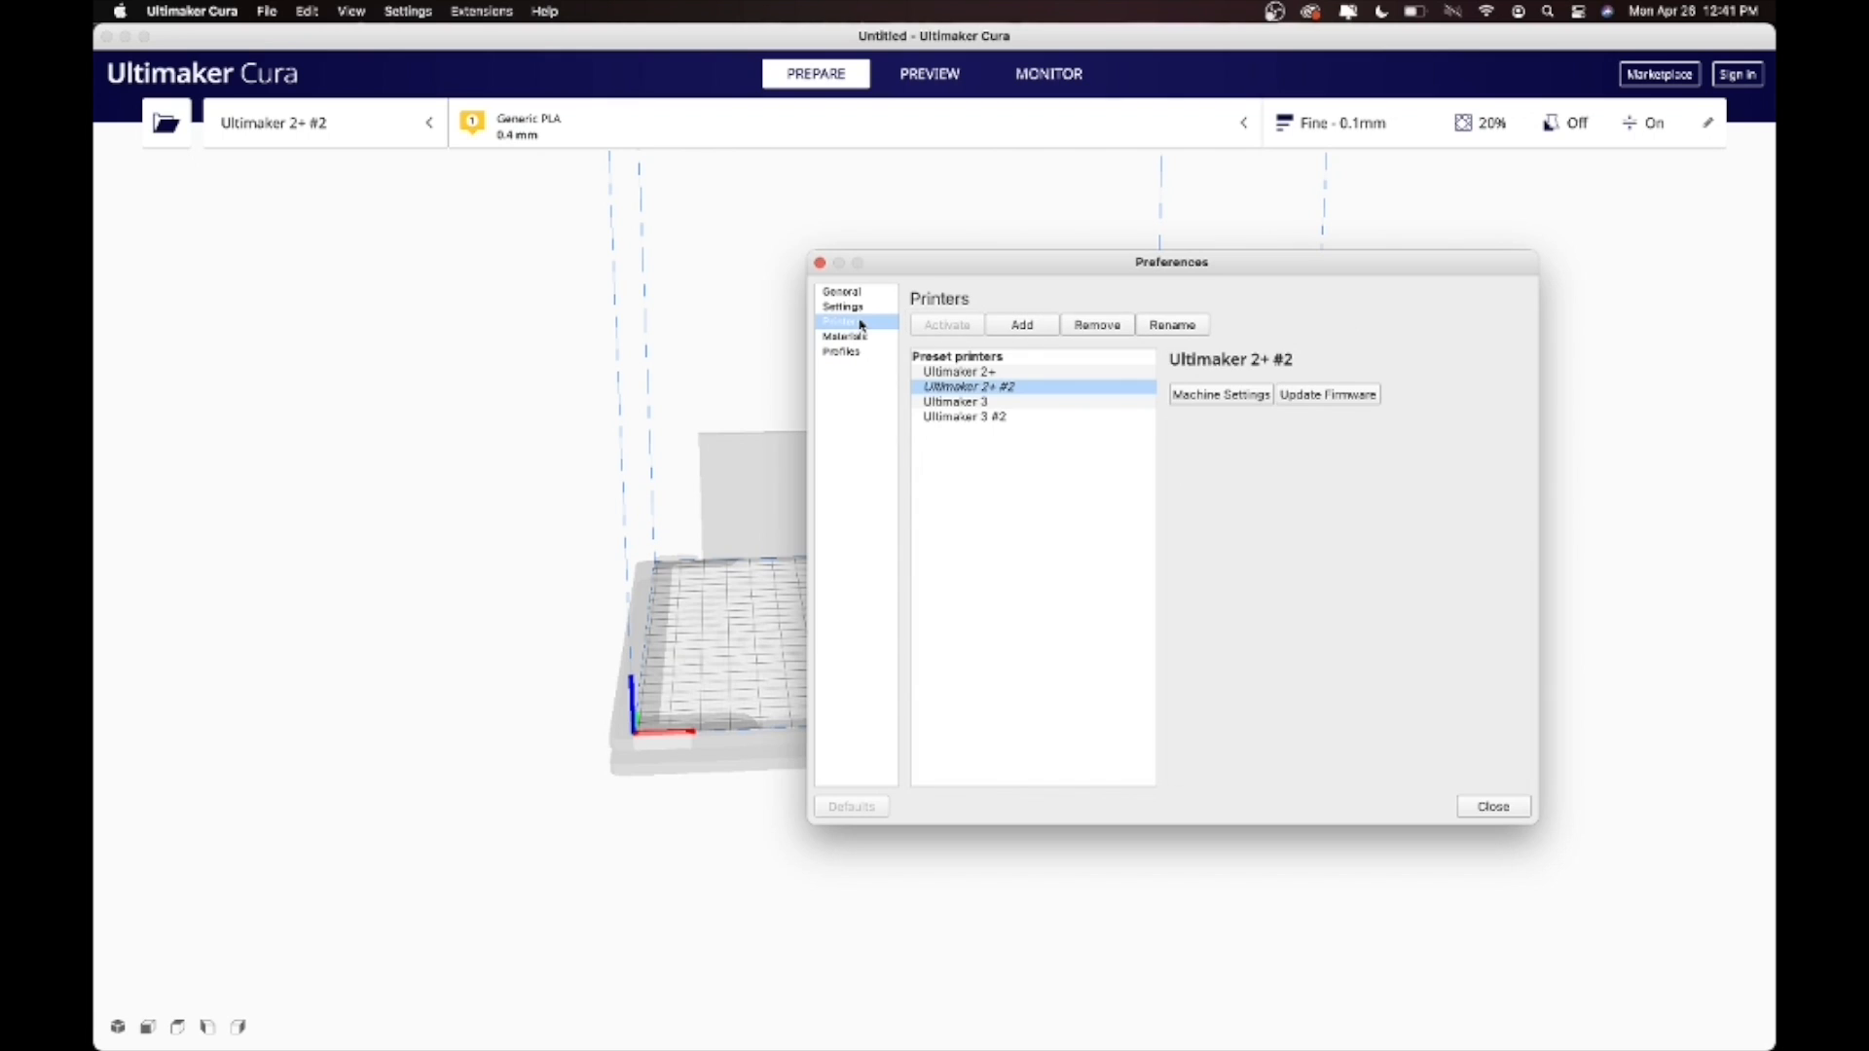
left_click(988, 420)
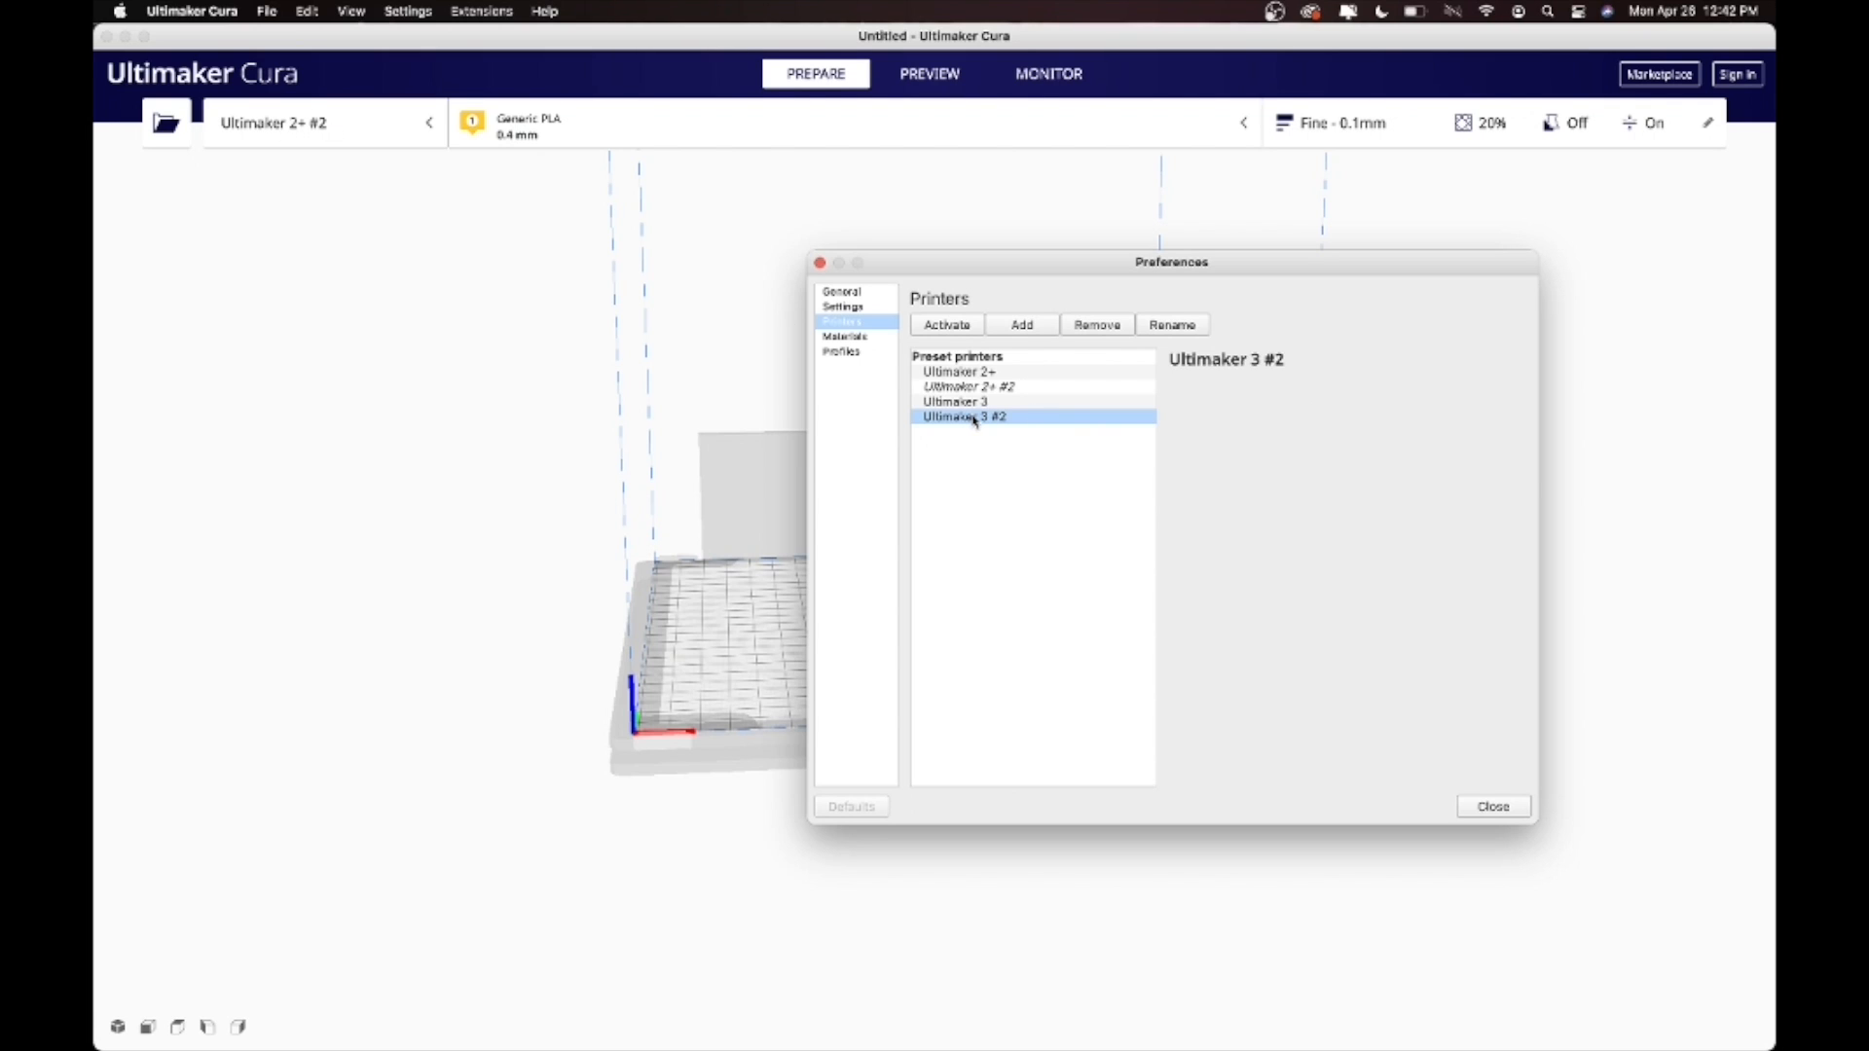
left_click(948, 324)
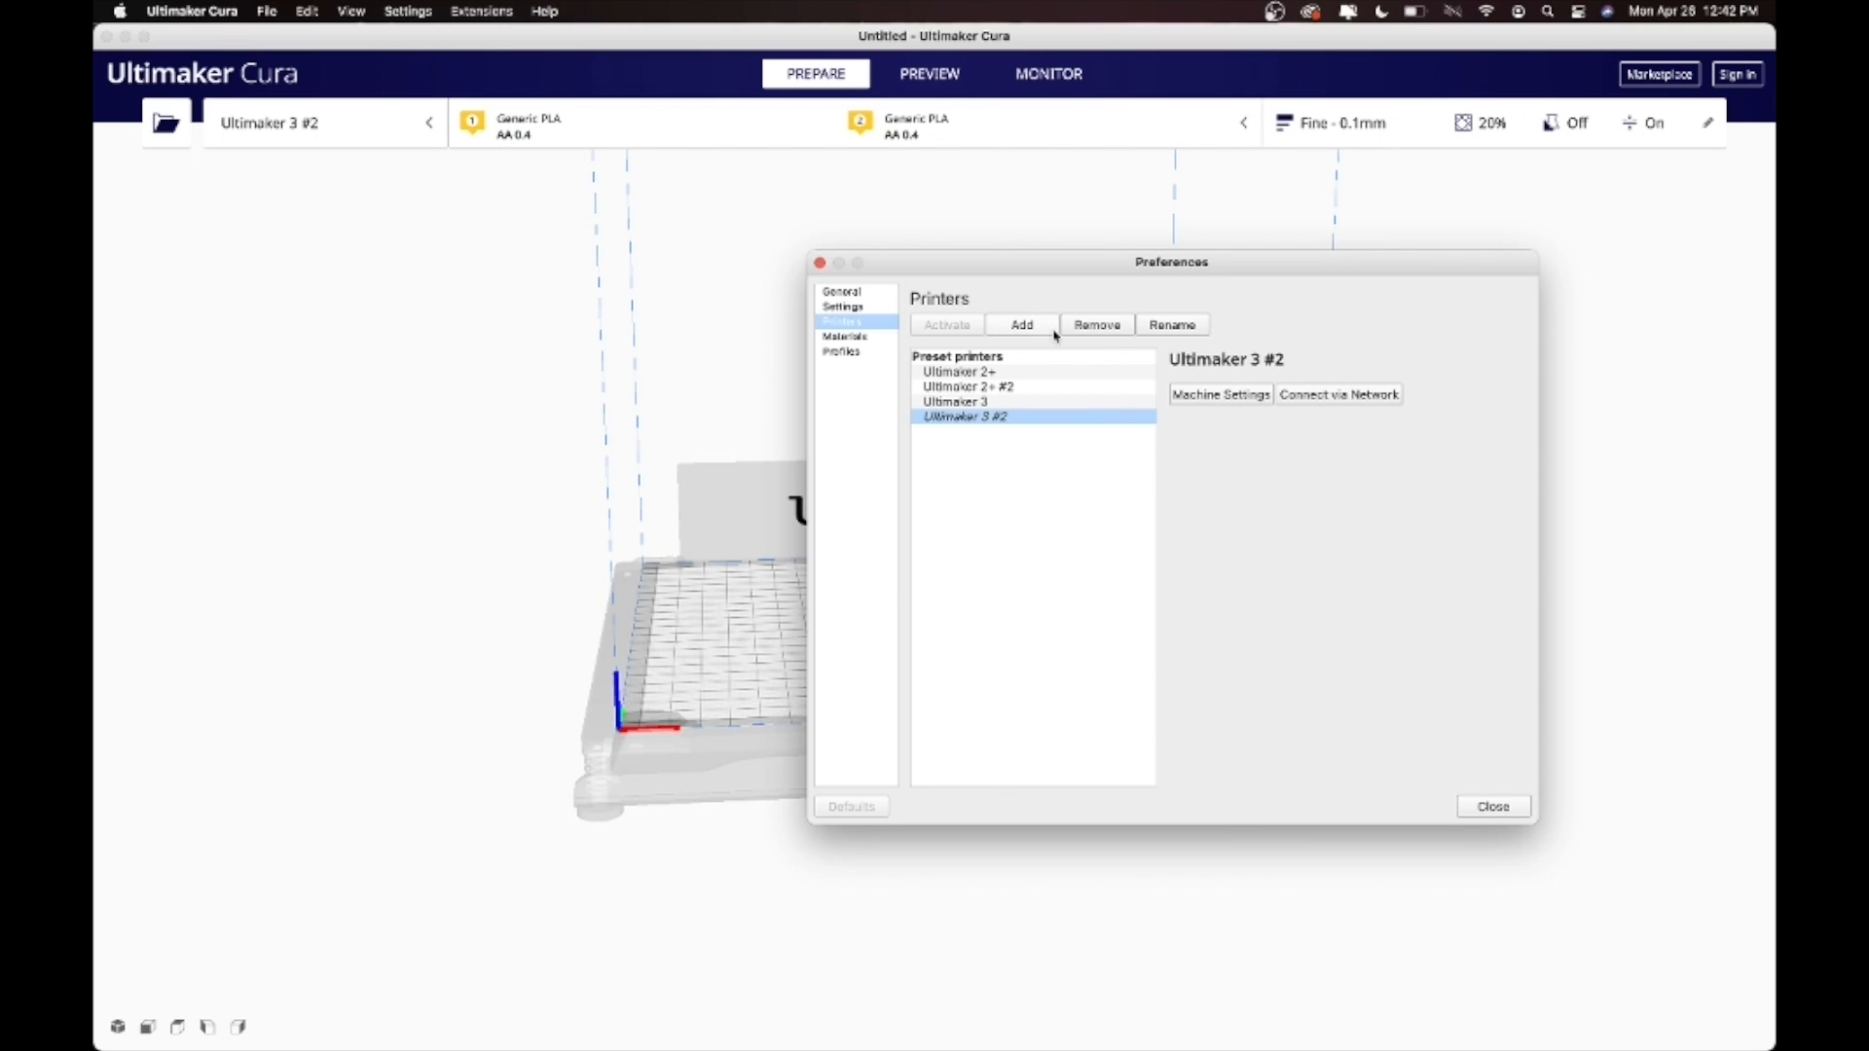
Import the Ultimaker3-StudentPrints profile from the CURA PROFILES folder for the active printer.
left_click(843, 336)
left_click(841, 351)
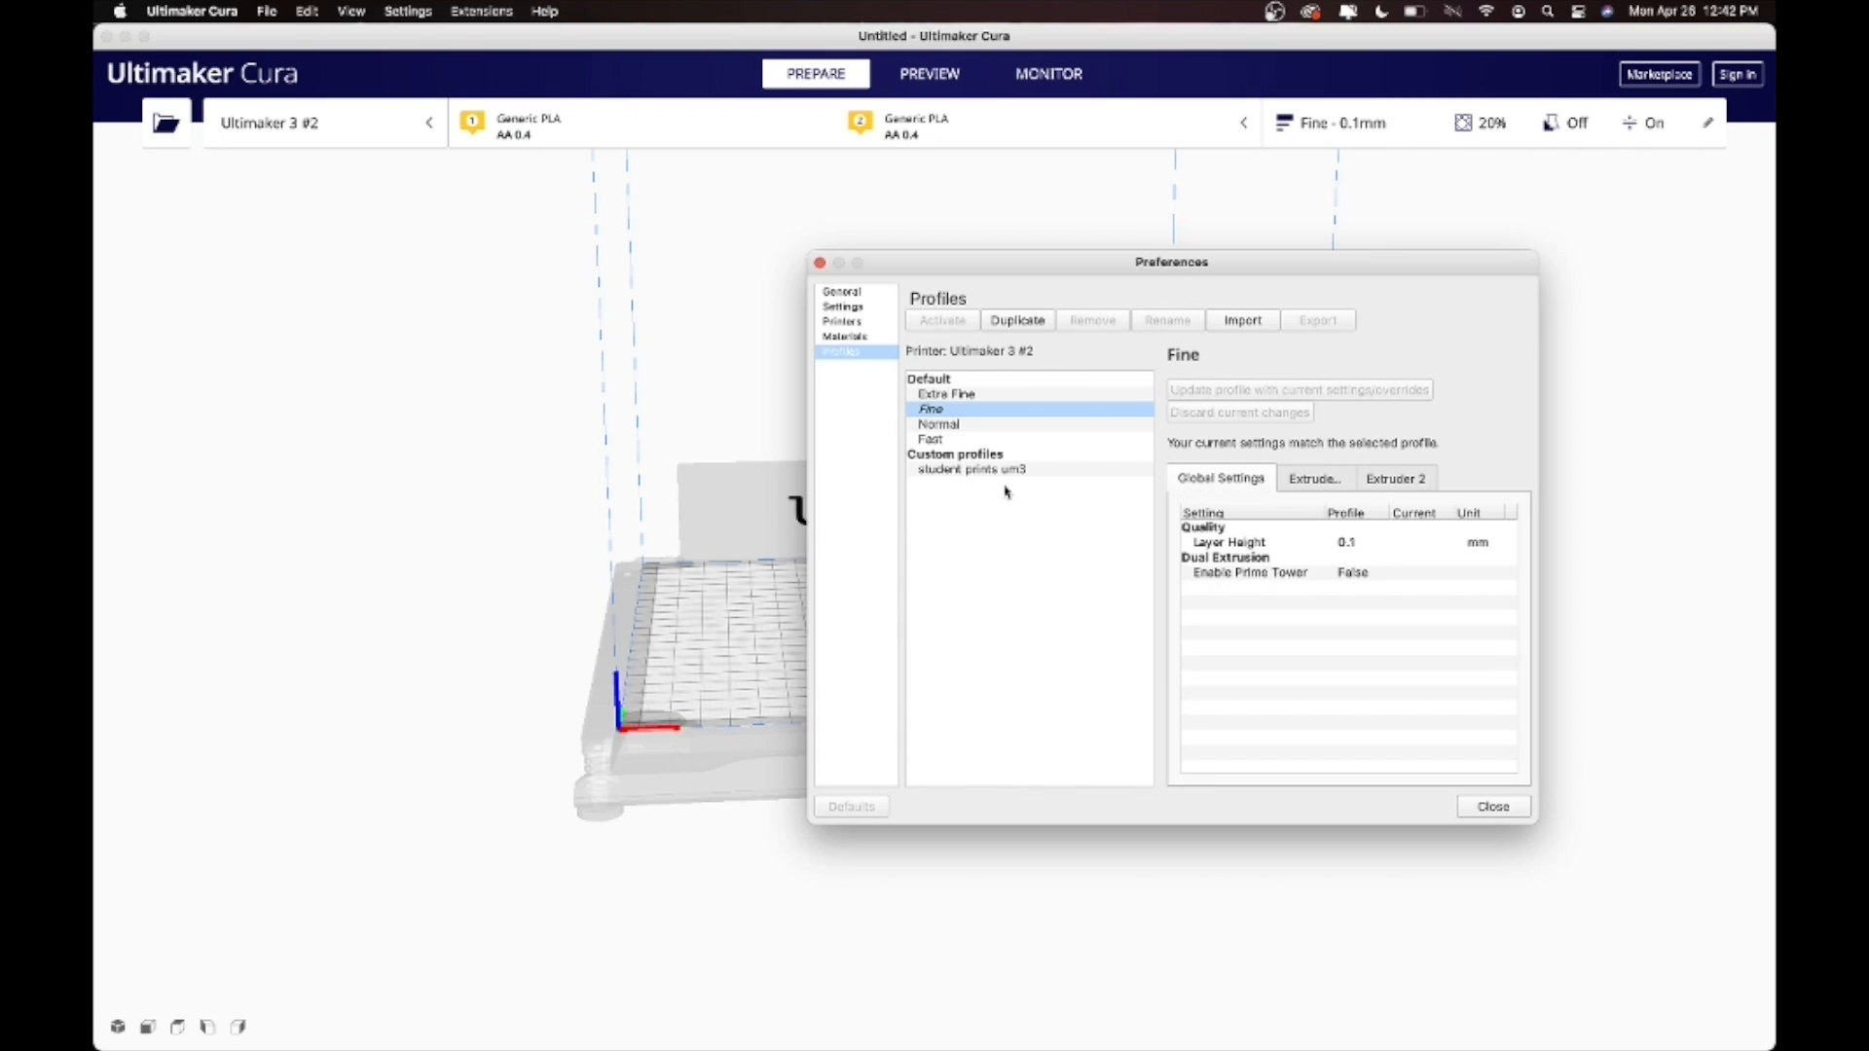
left_click(942, 471)
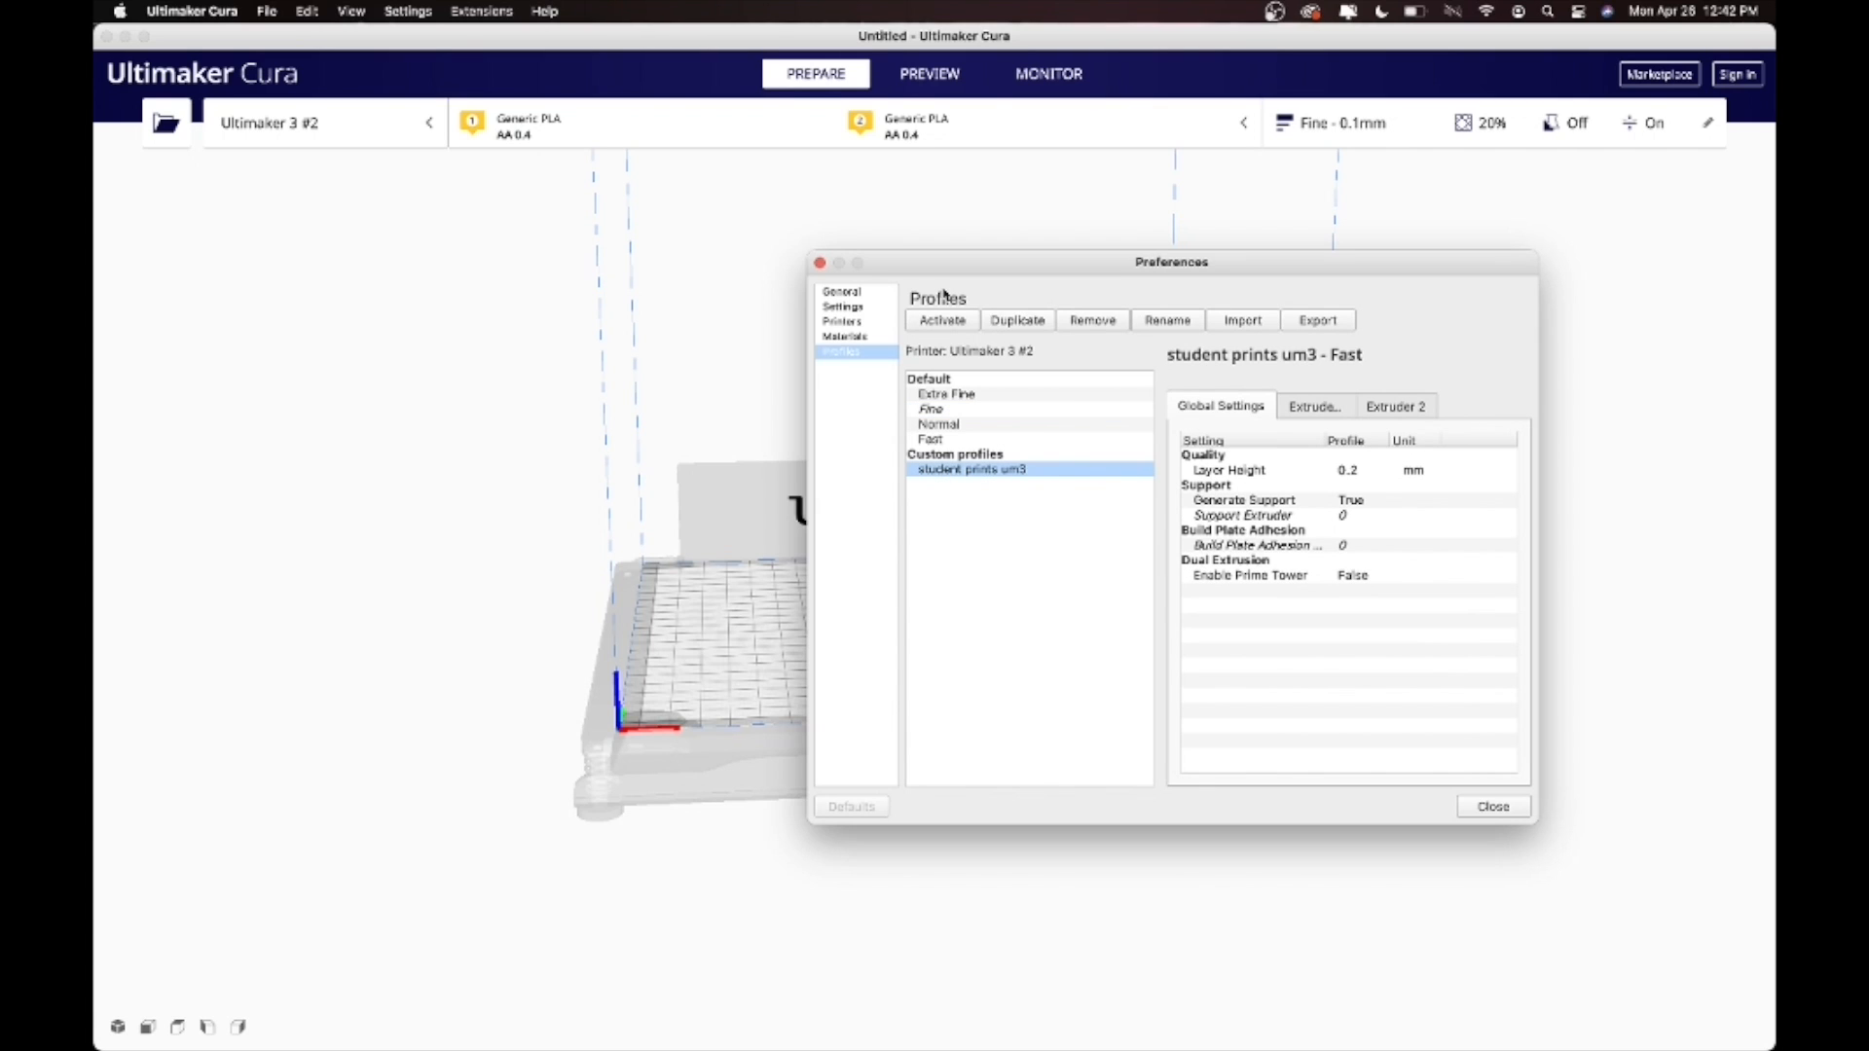
left_click(1228, 322)
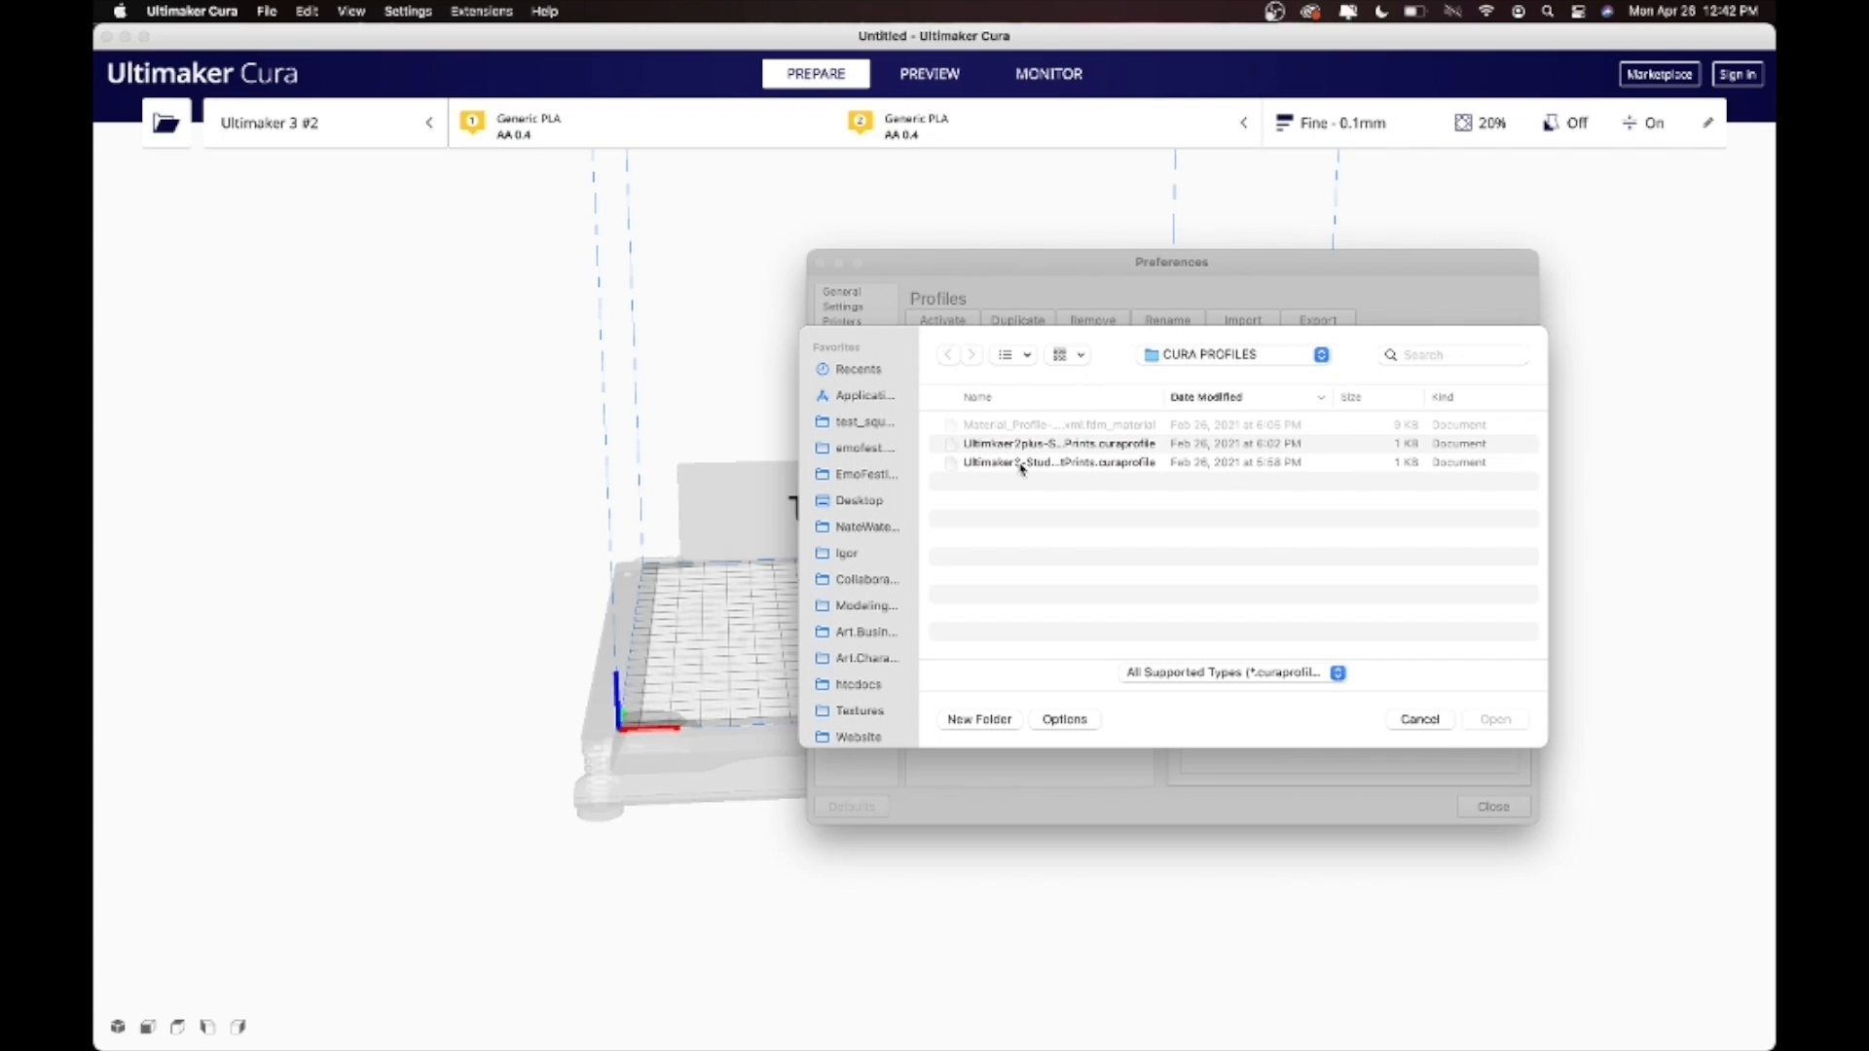
left_click(1020, 464)
left_click(1495, 719)
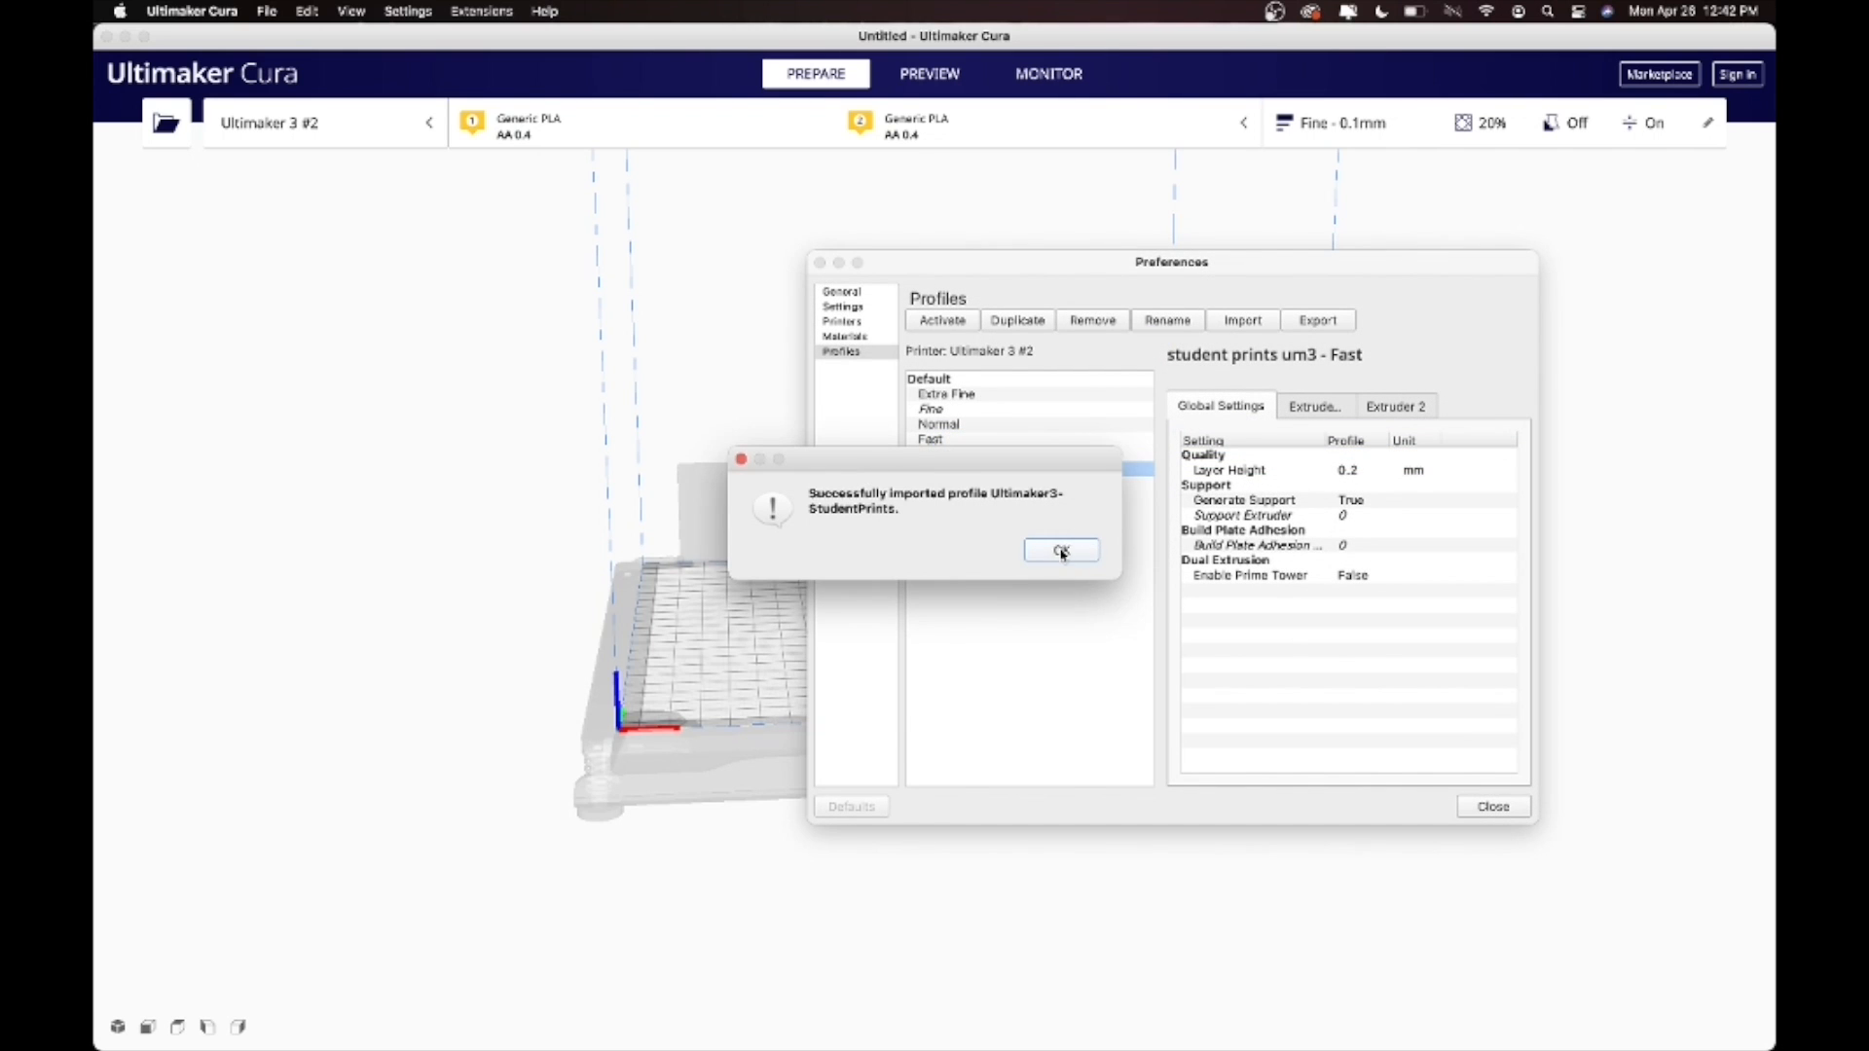
Acknowledge the profile import, select the Ultimaker3-StudentPrints custom profile to check its settings, and close the preferences.
left_click(1062, 551)
left_click(954, 486)
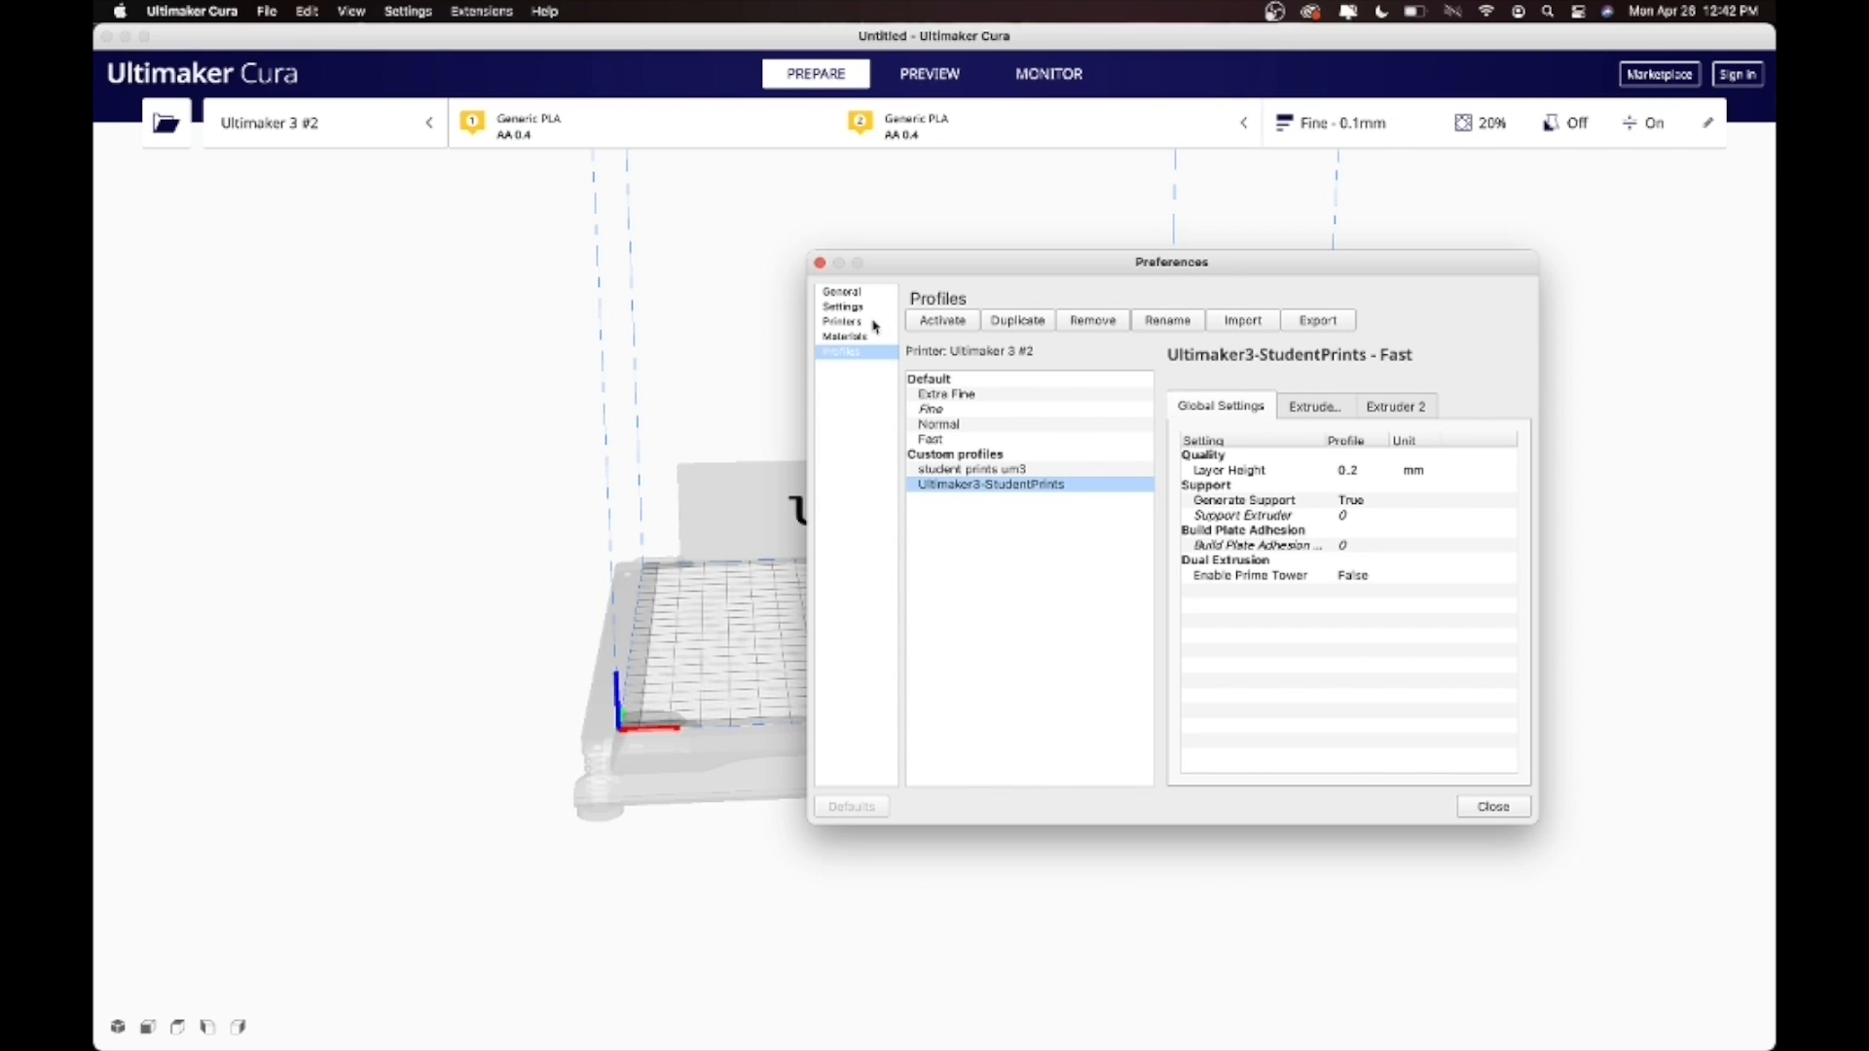
left_click(1493, 807)
left_click(409, 123)
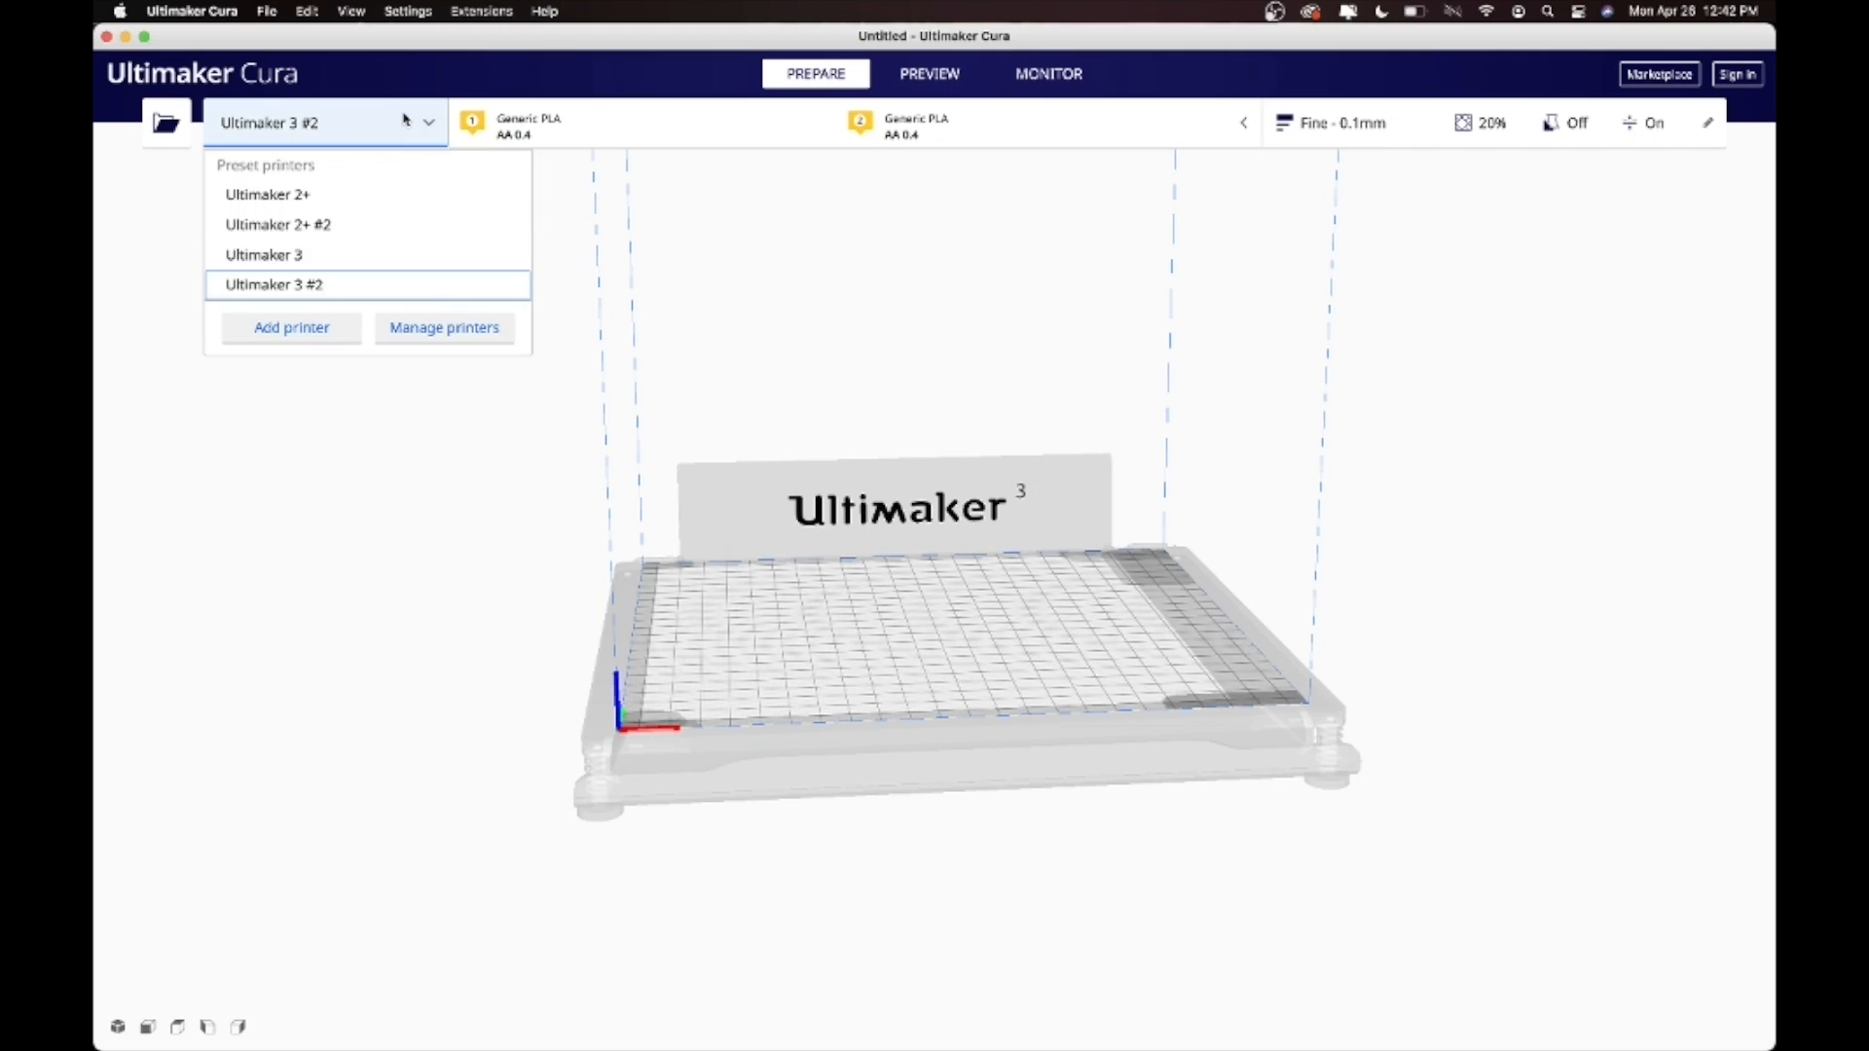
left_click(115, 113)
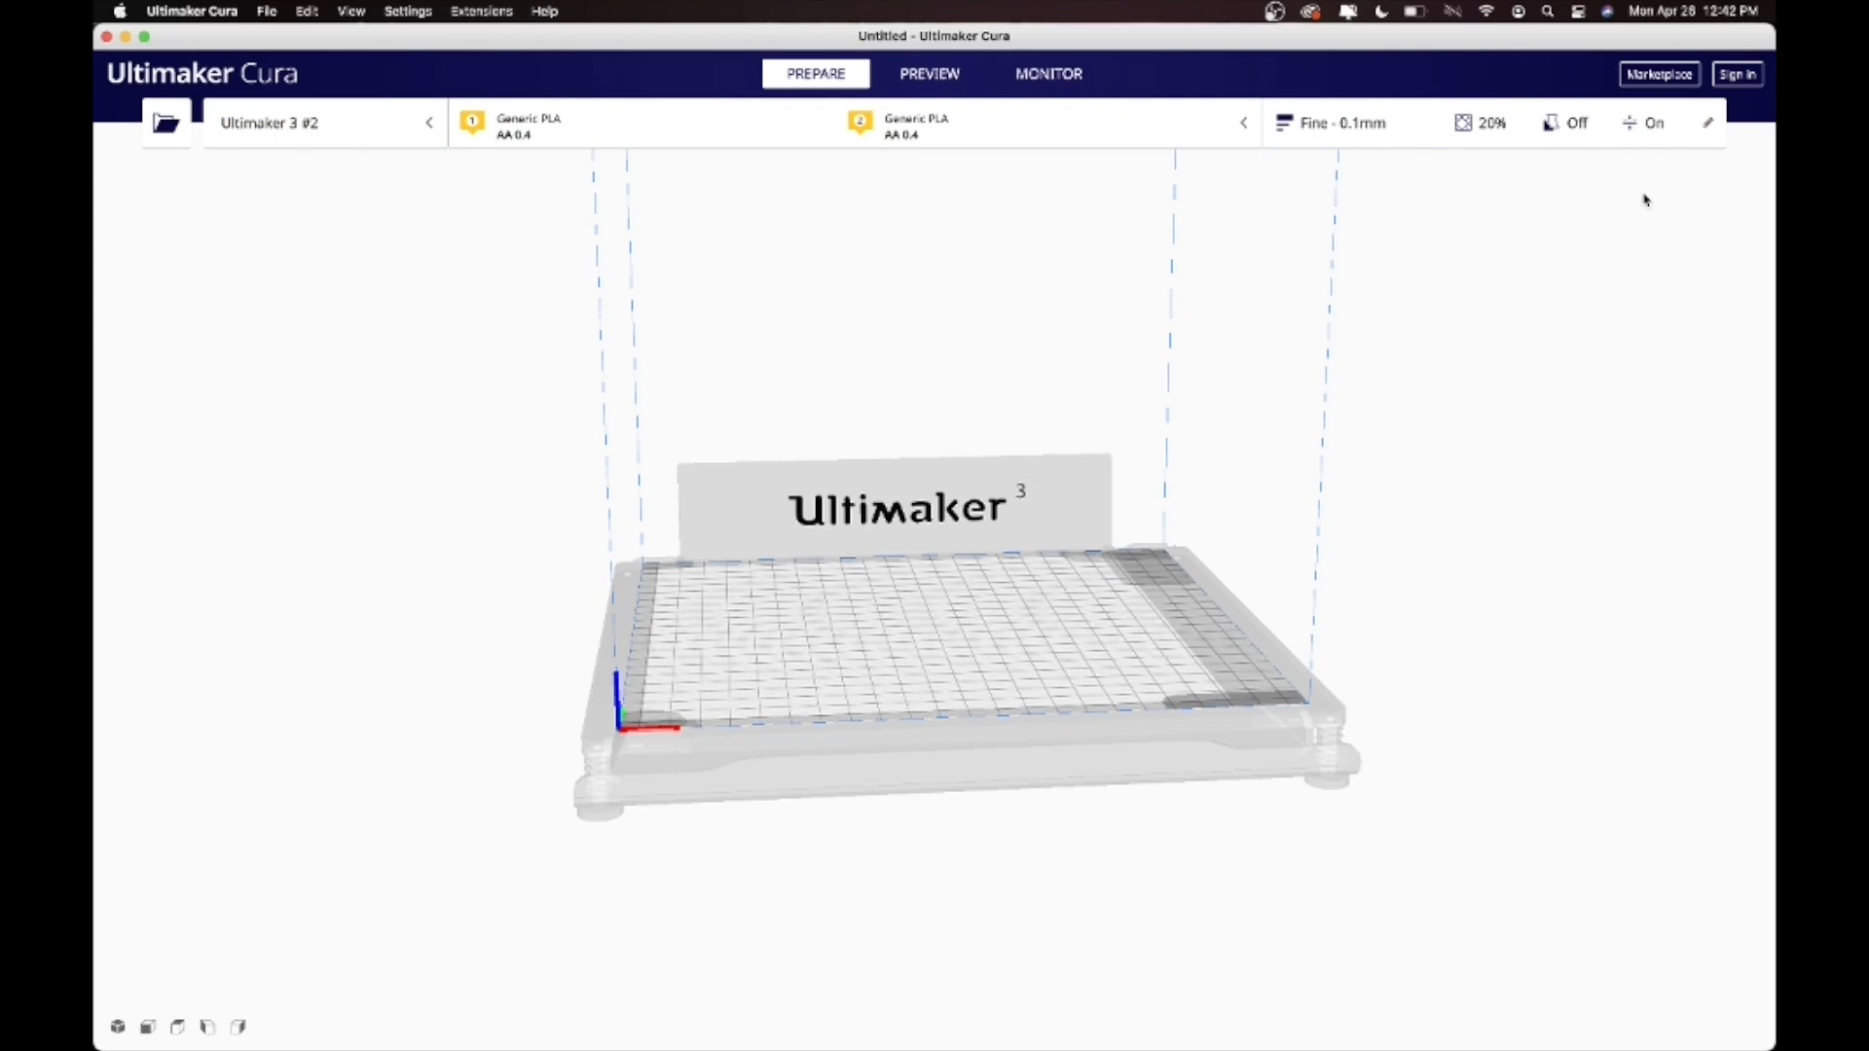
left_click(353, 133)
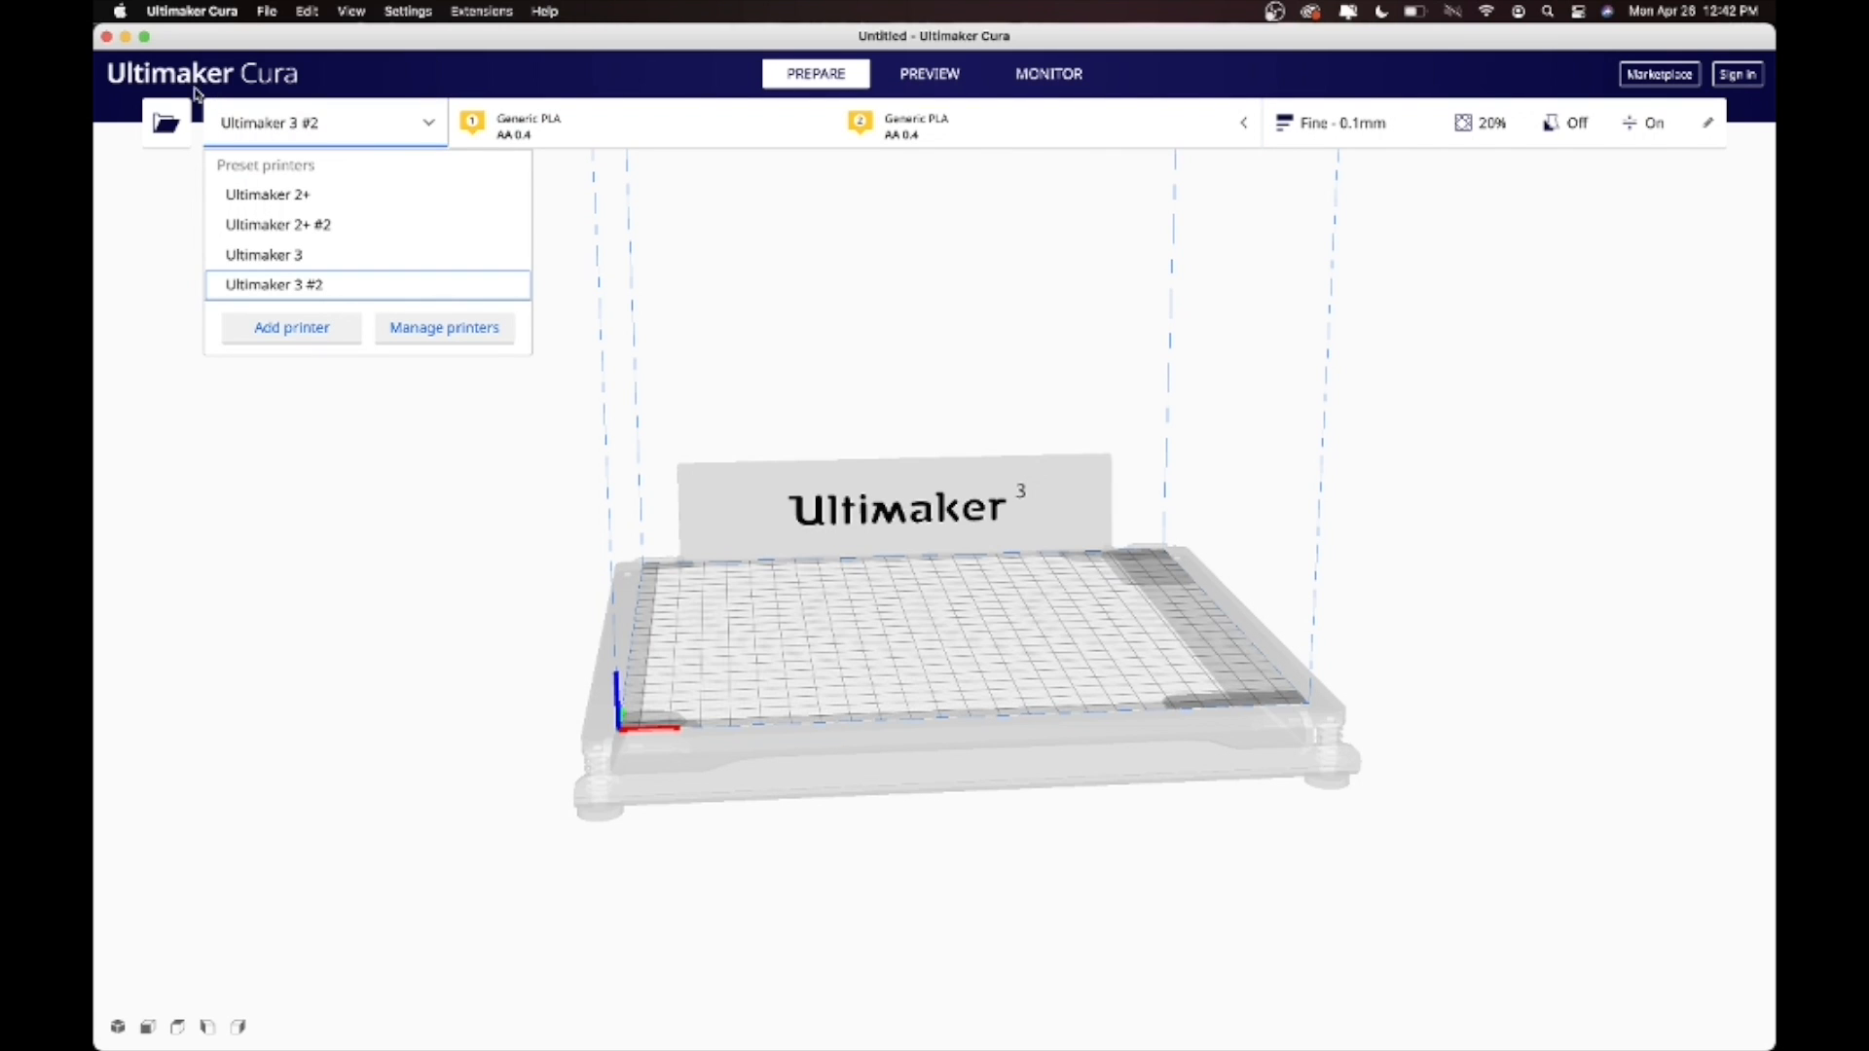
Load the model Leveling_Squares.stl from the test_squares folder onto the build plate.
left_click(163, 122)
left_click(166, 122)
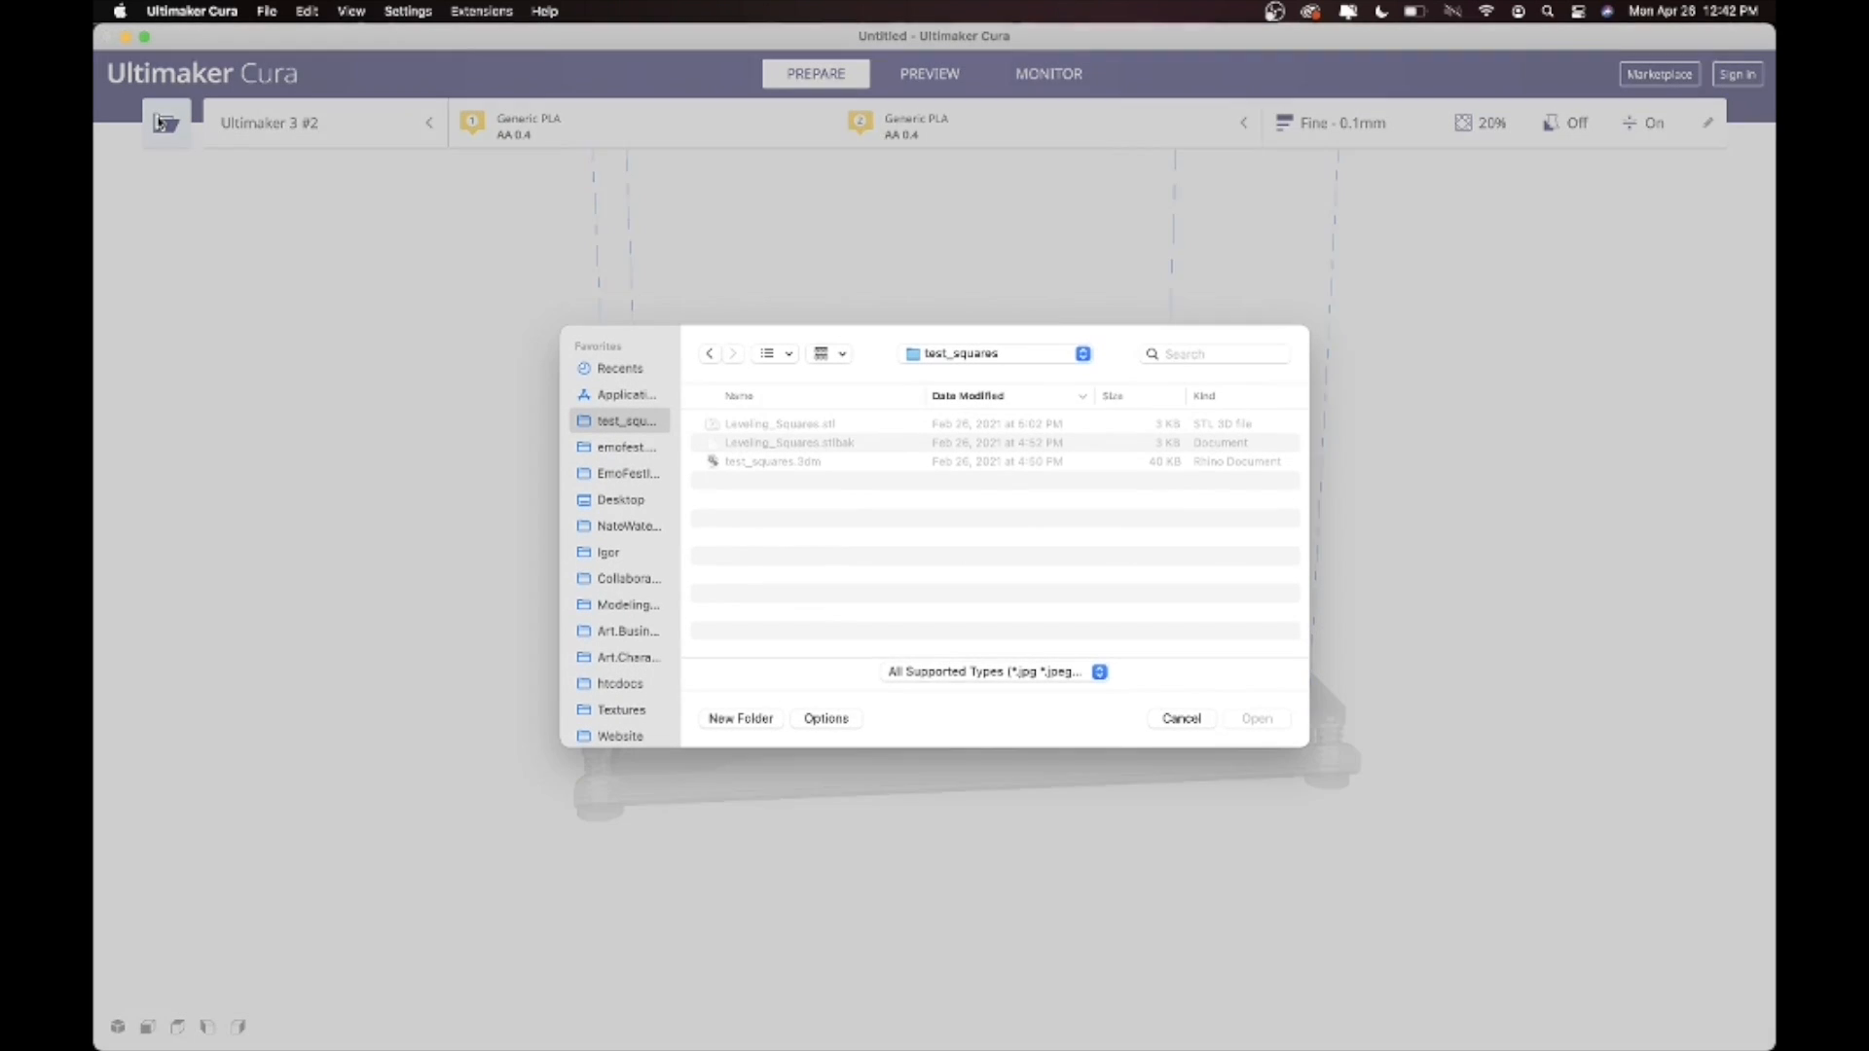
double_click(780, 428)
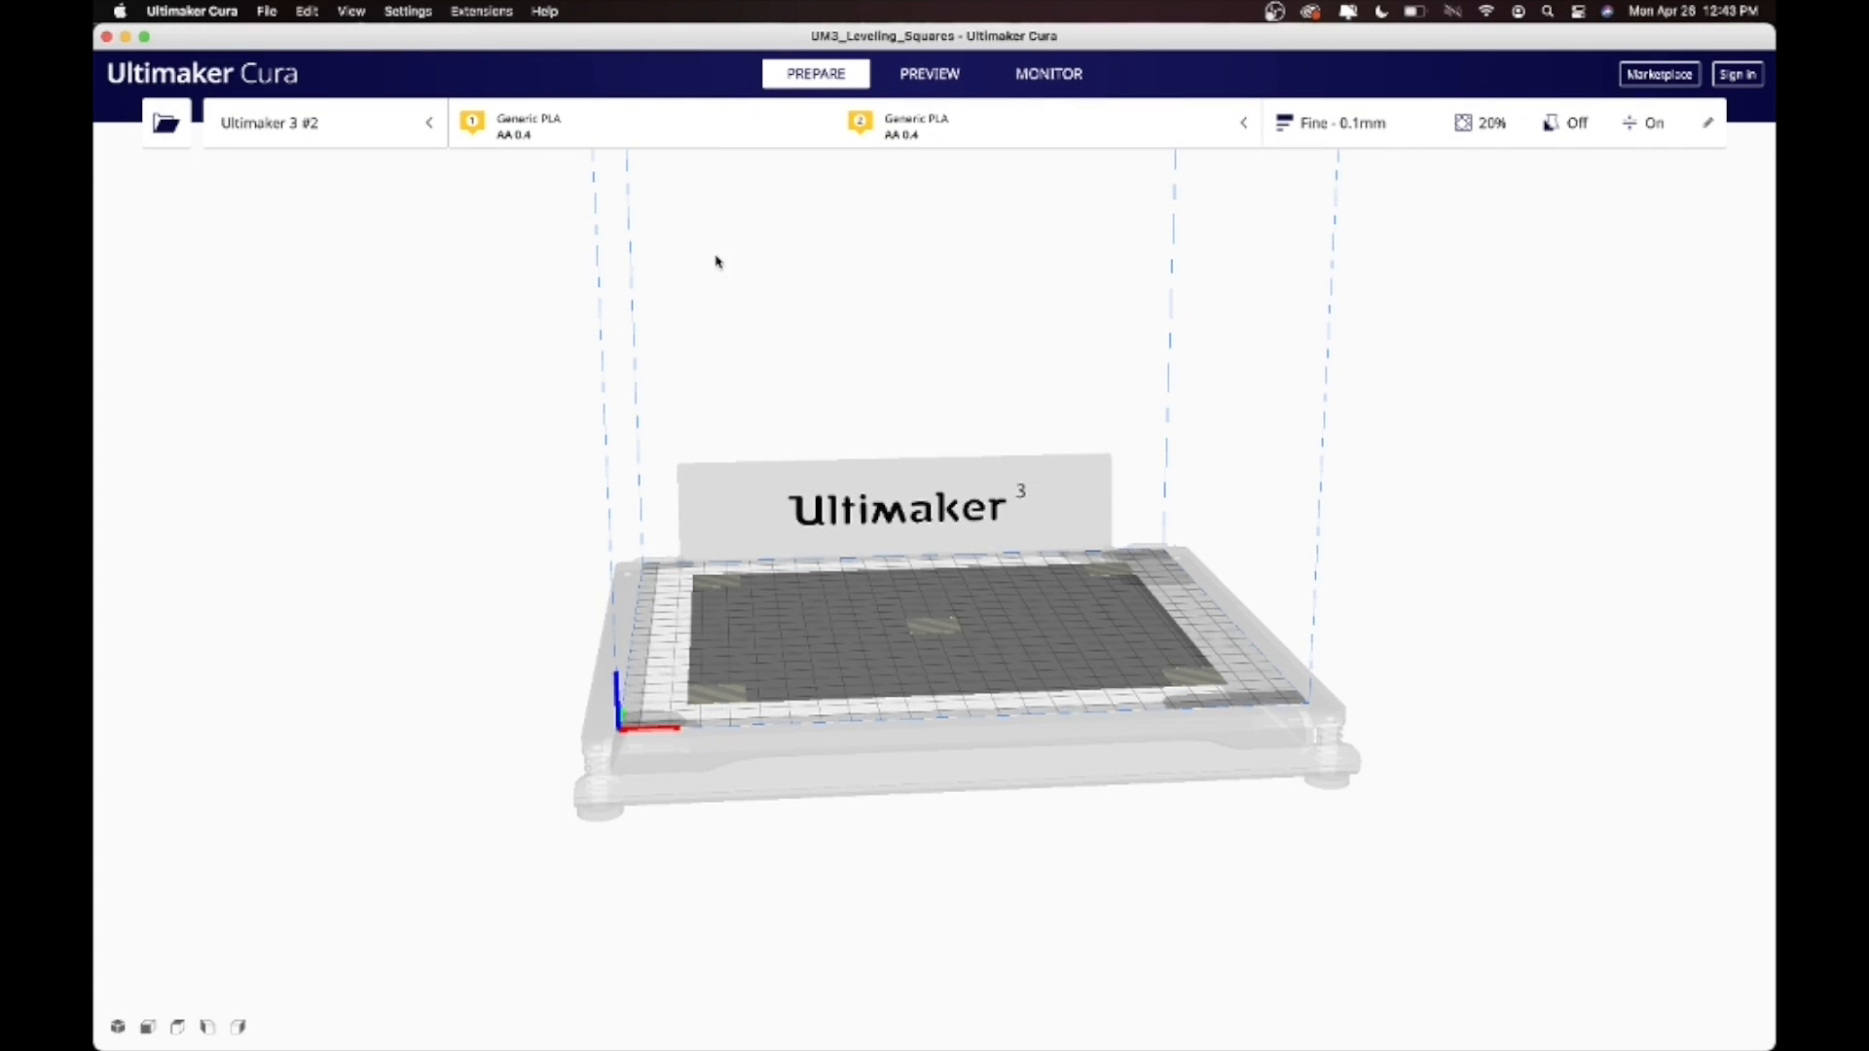
Activate the Ultimaker 2+ preset printer and review its material and nozzle configuration.
left_click(327, 126)
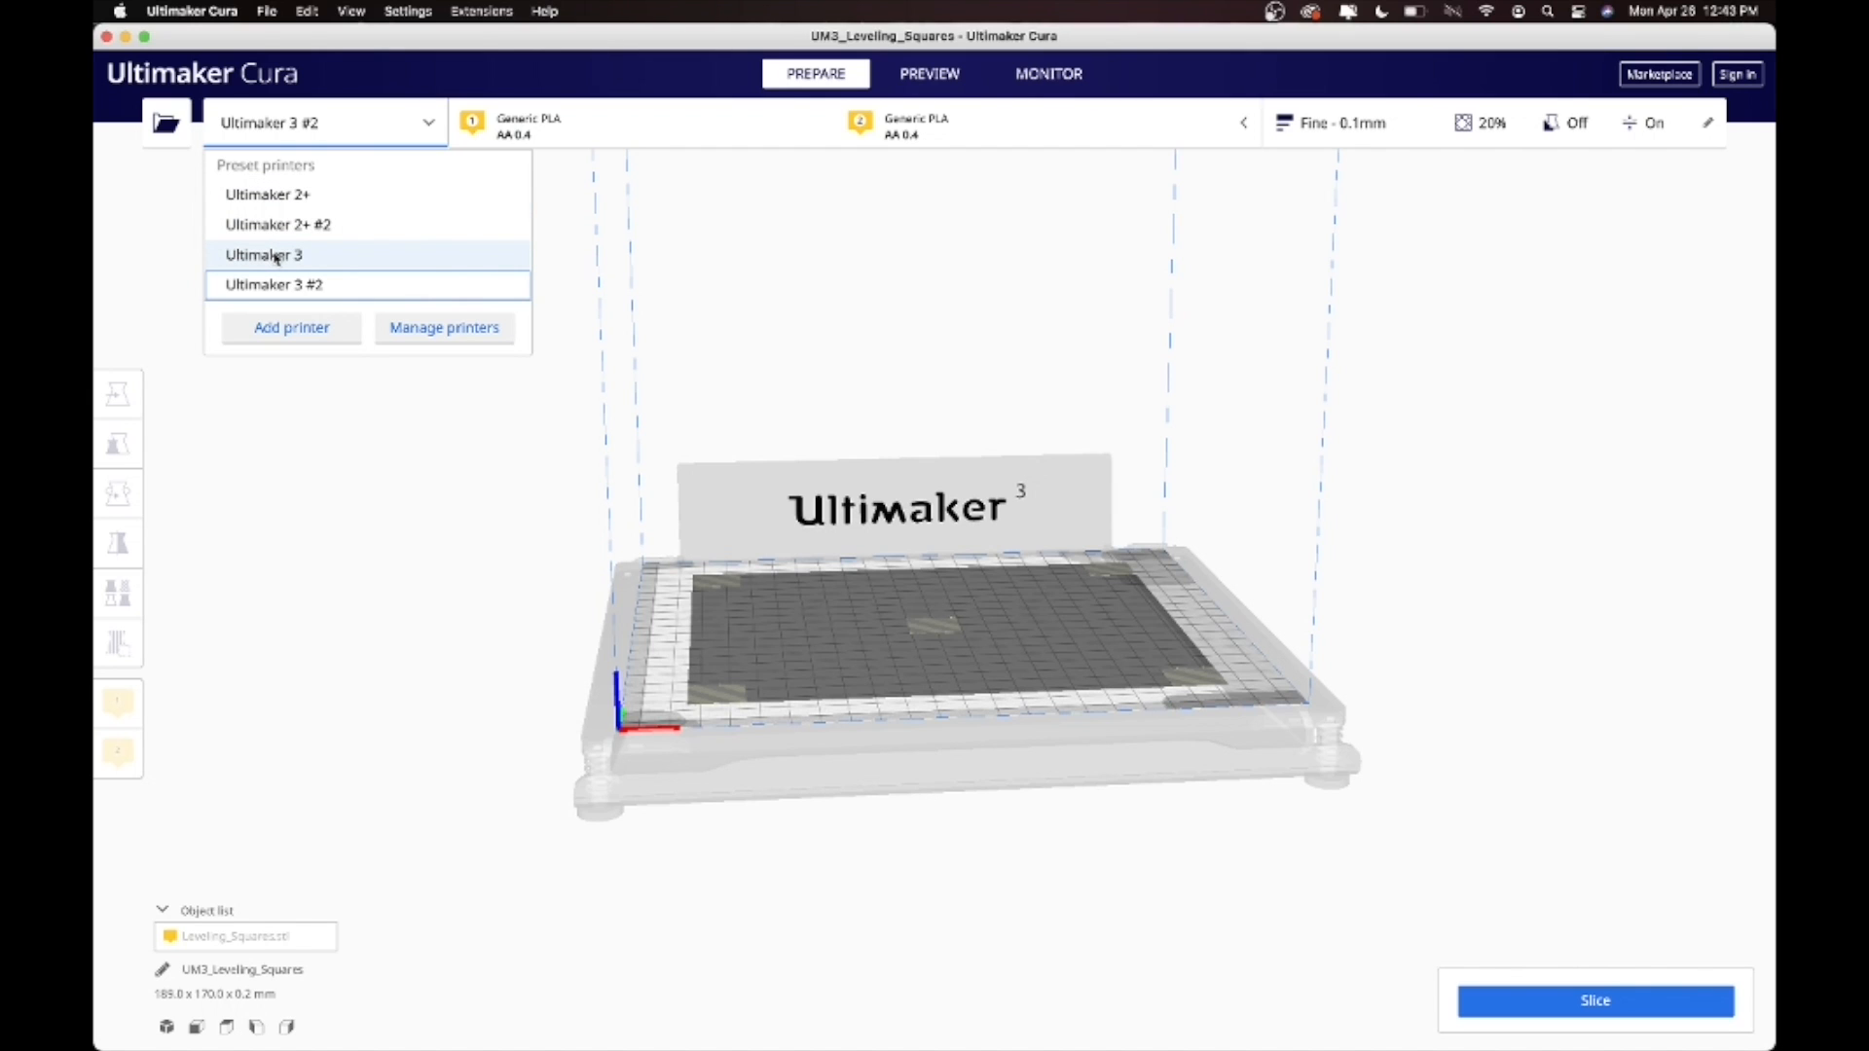
left_click(272, 202)
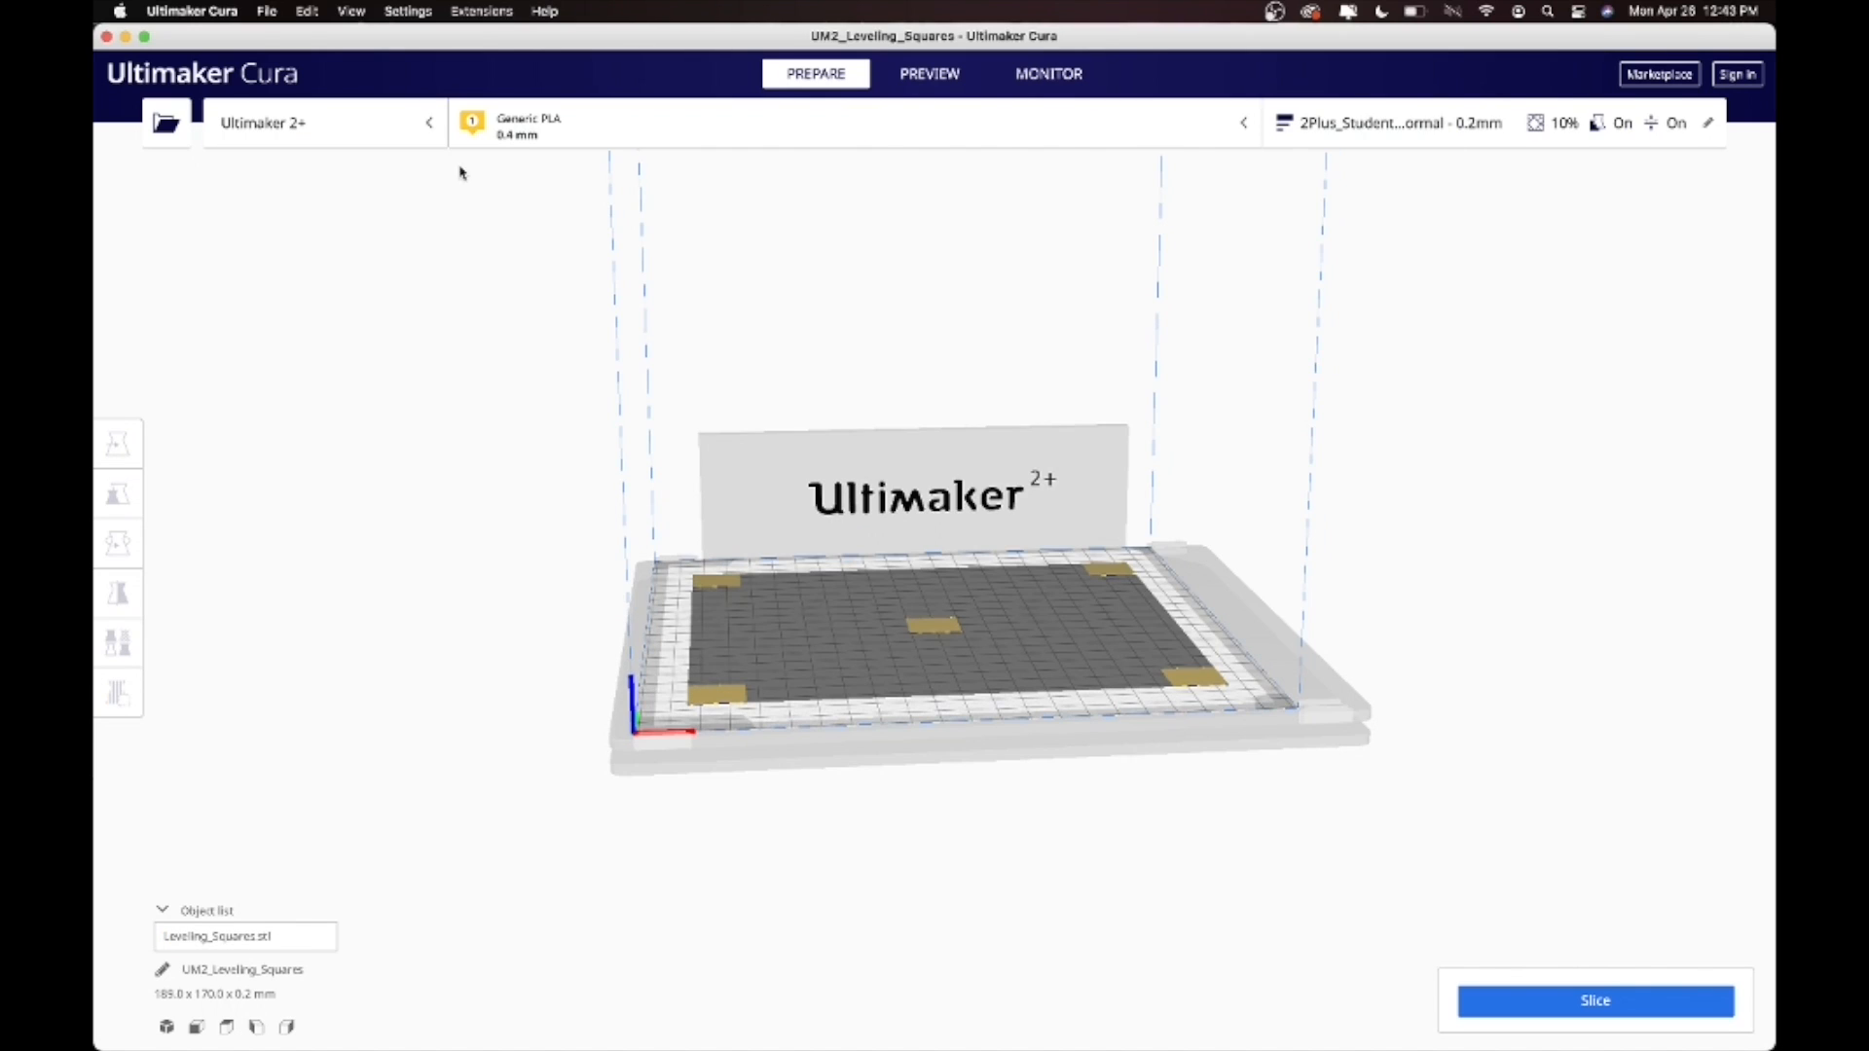
left_click(553, 126)
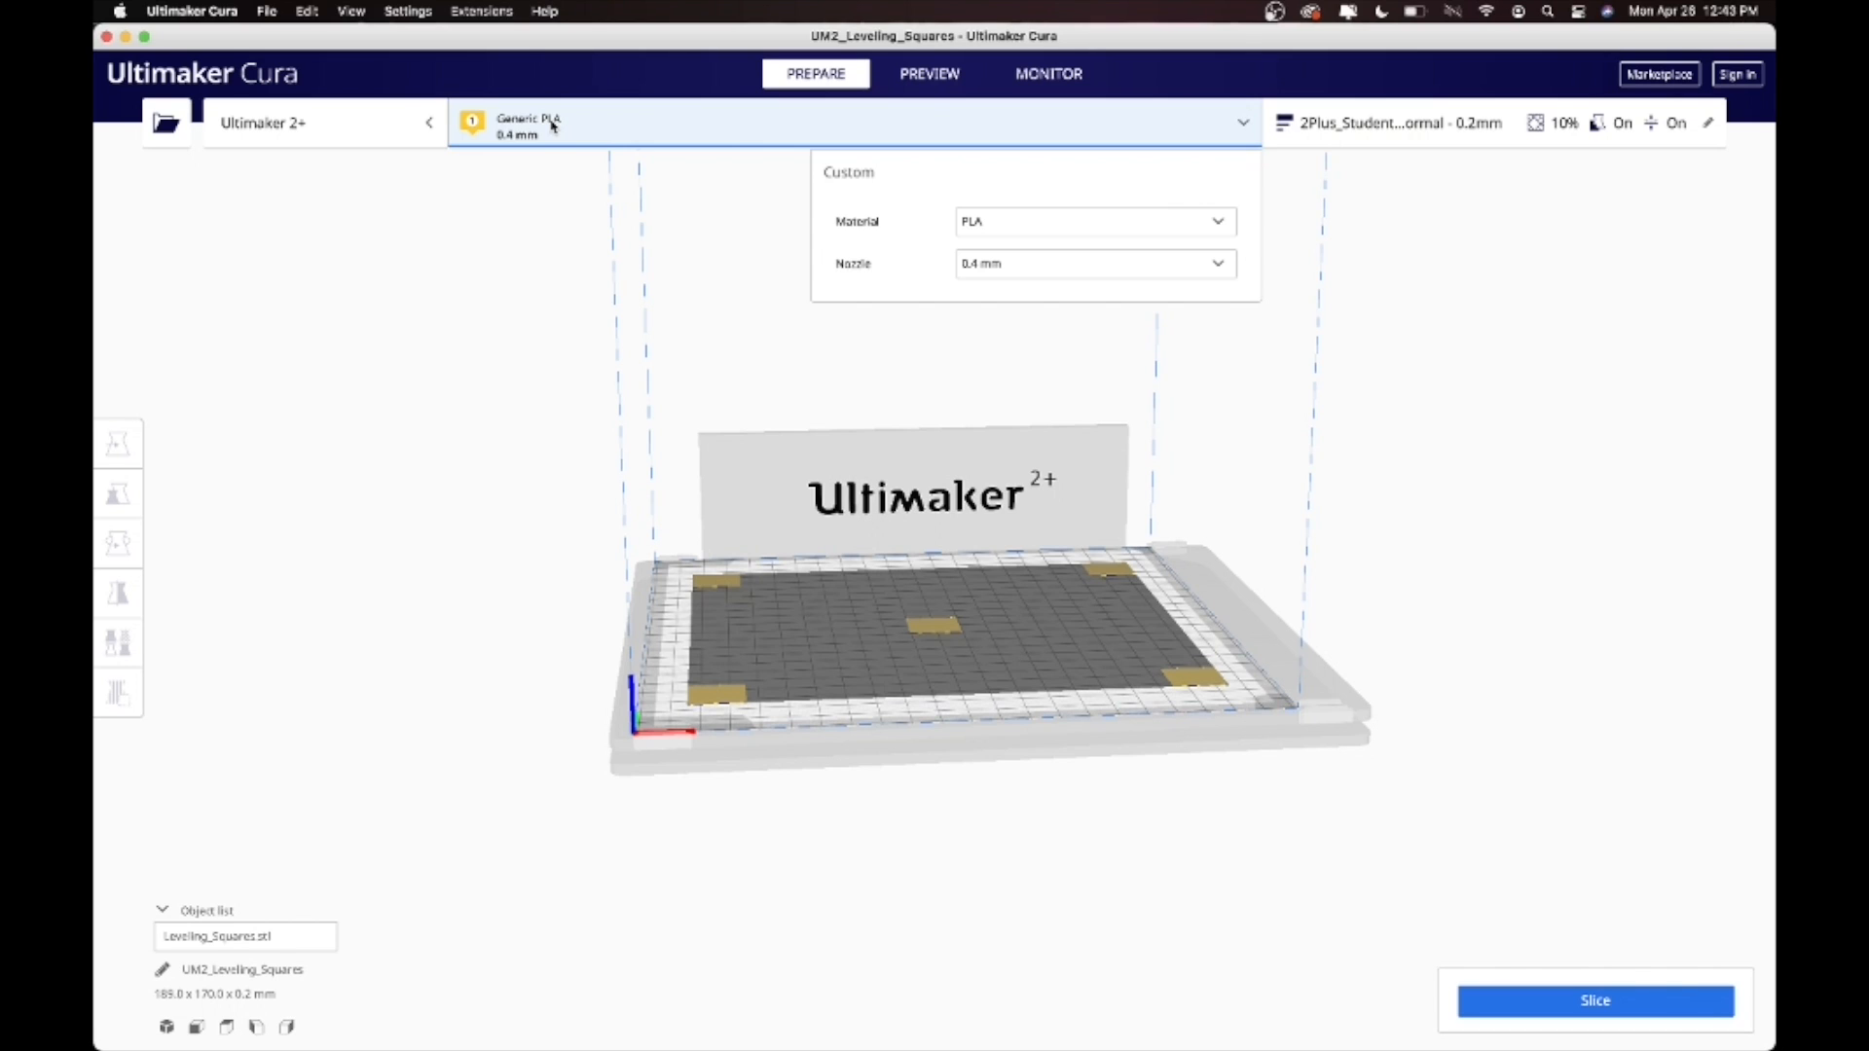
left_click(560, 125)
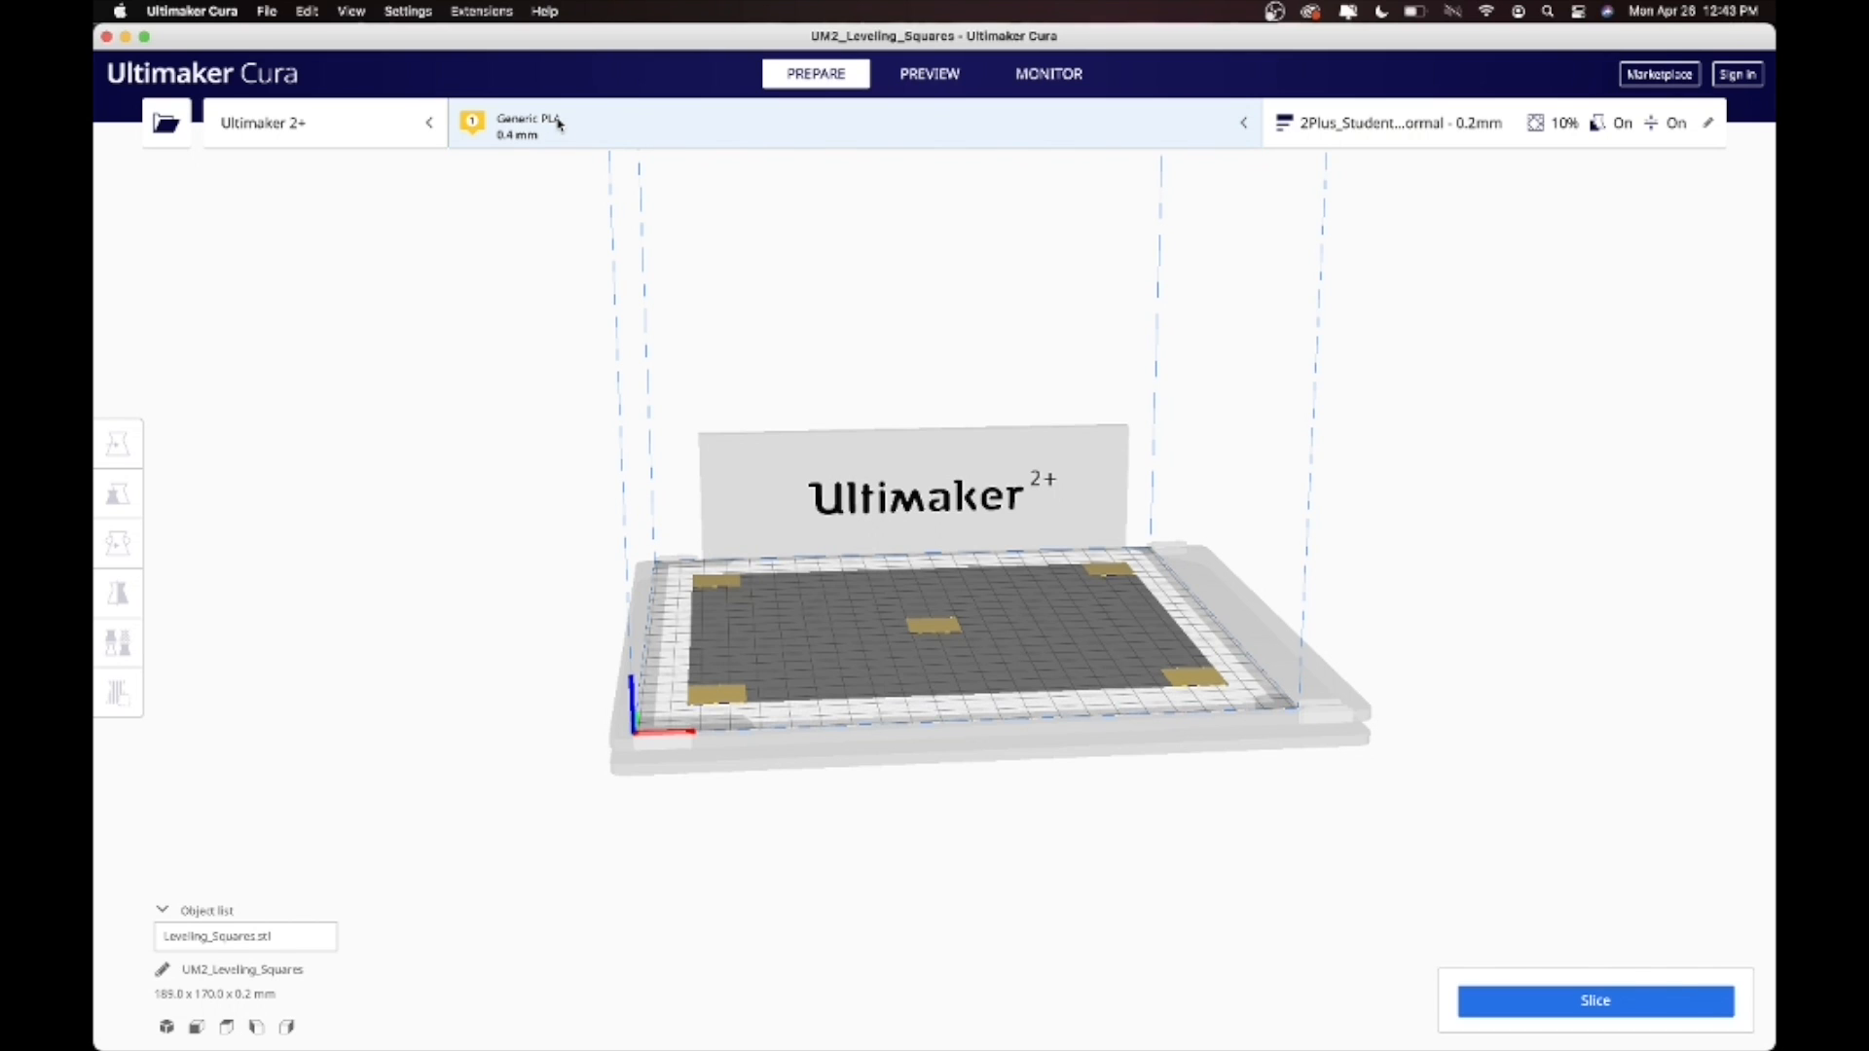
Activate the Ultimaker 3 preset printer and review the material and print core configuration of its extruders.
left_click(367, 119)
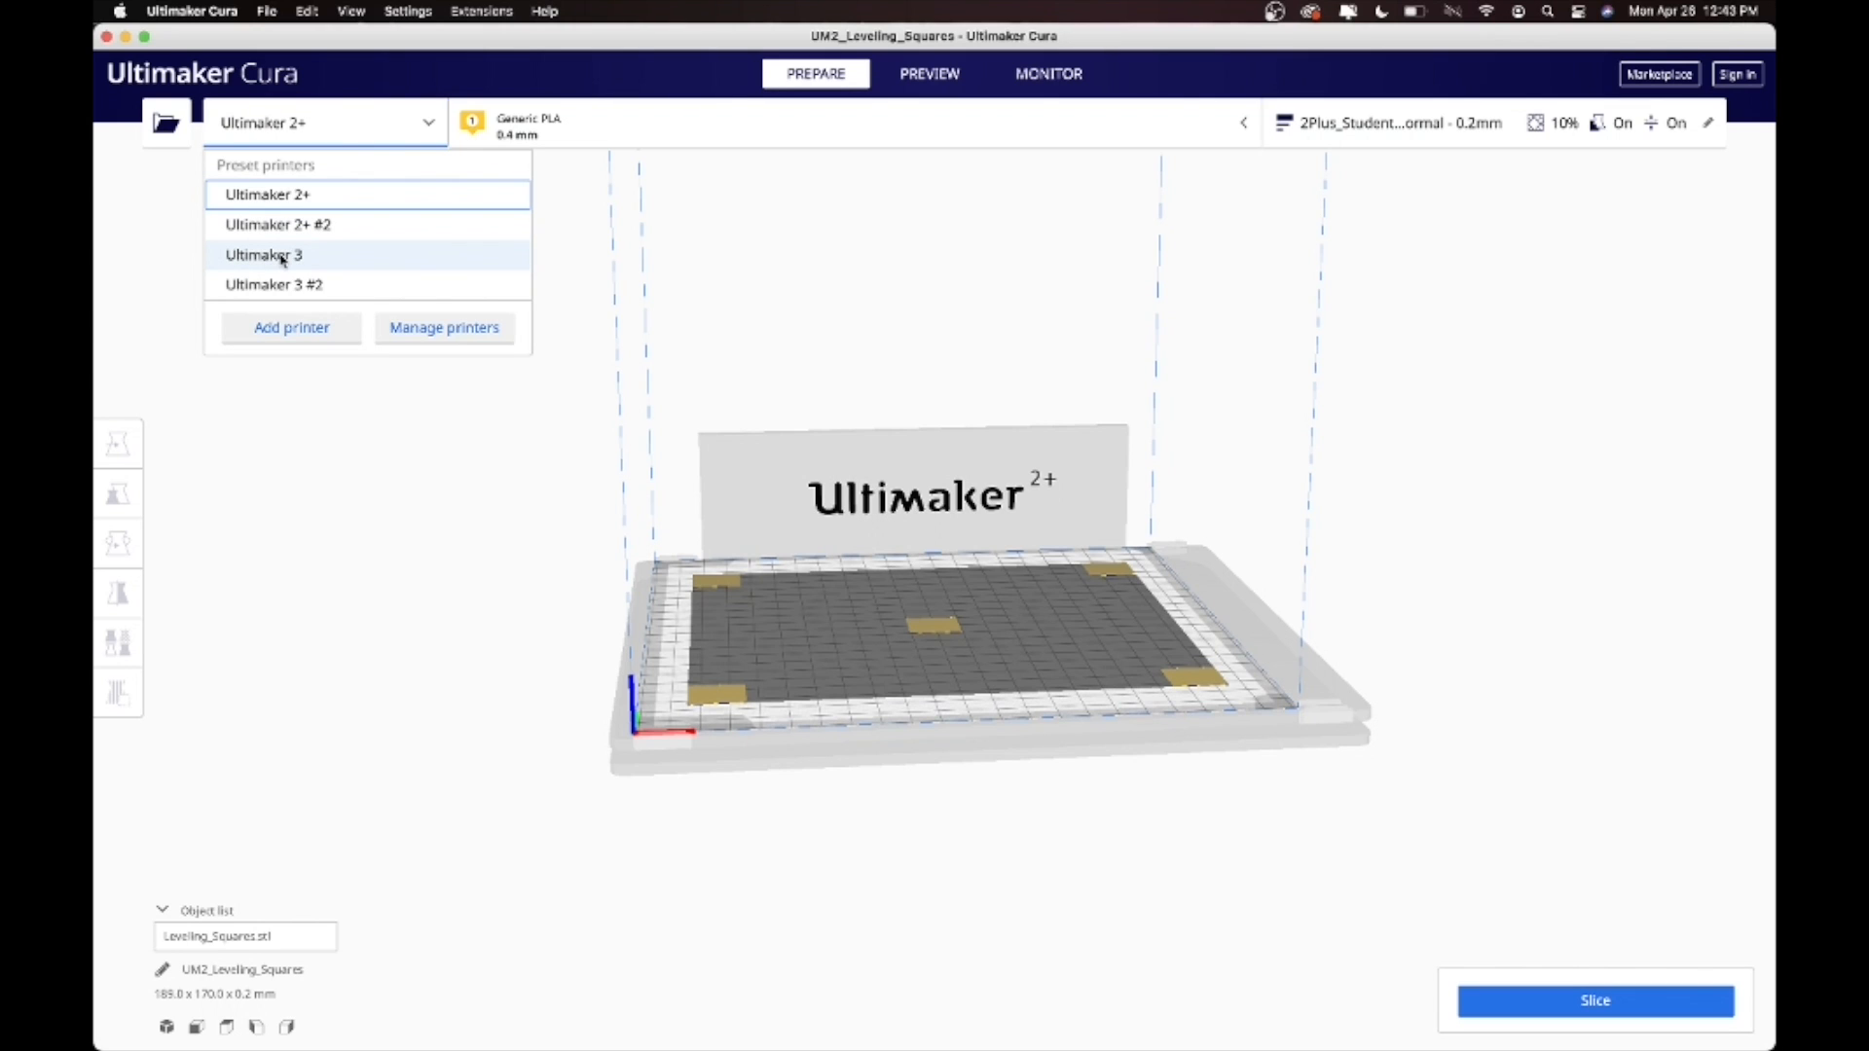
left_click(283, 255)
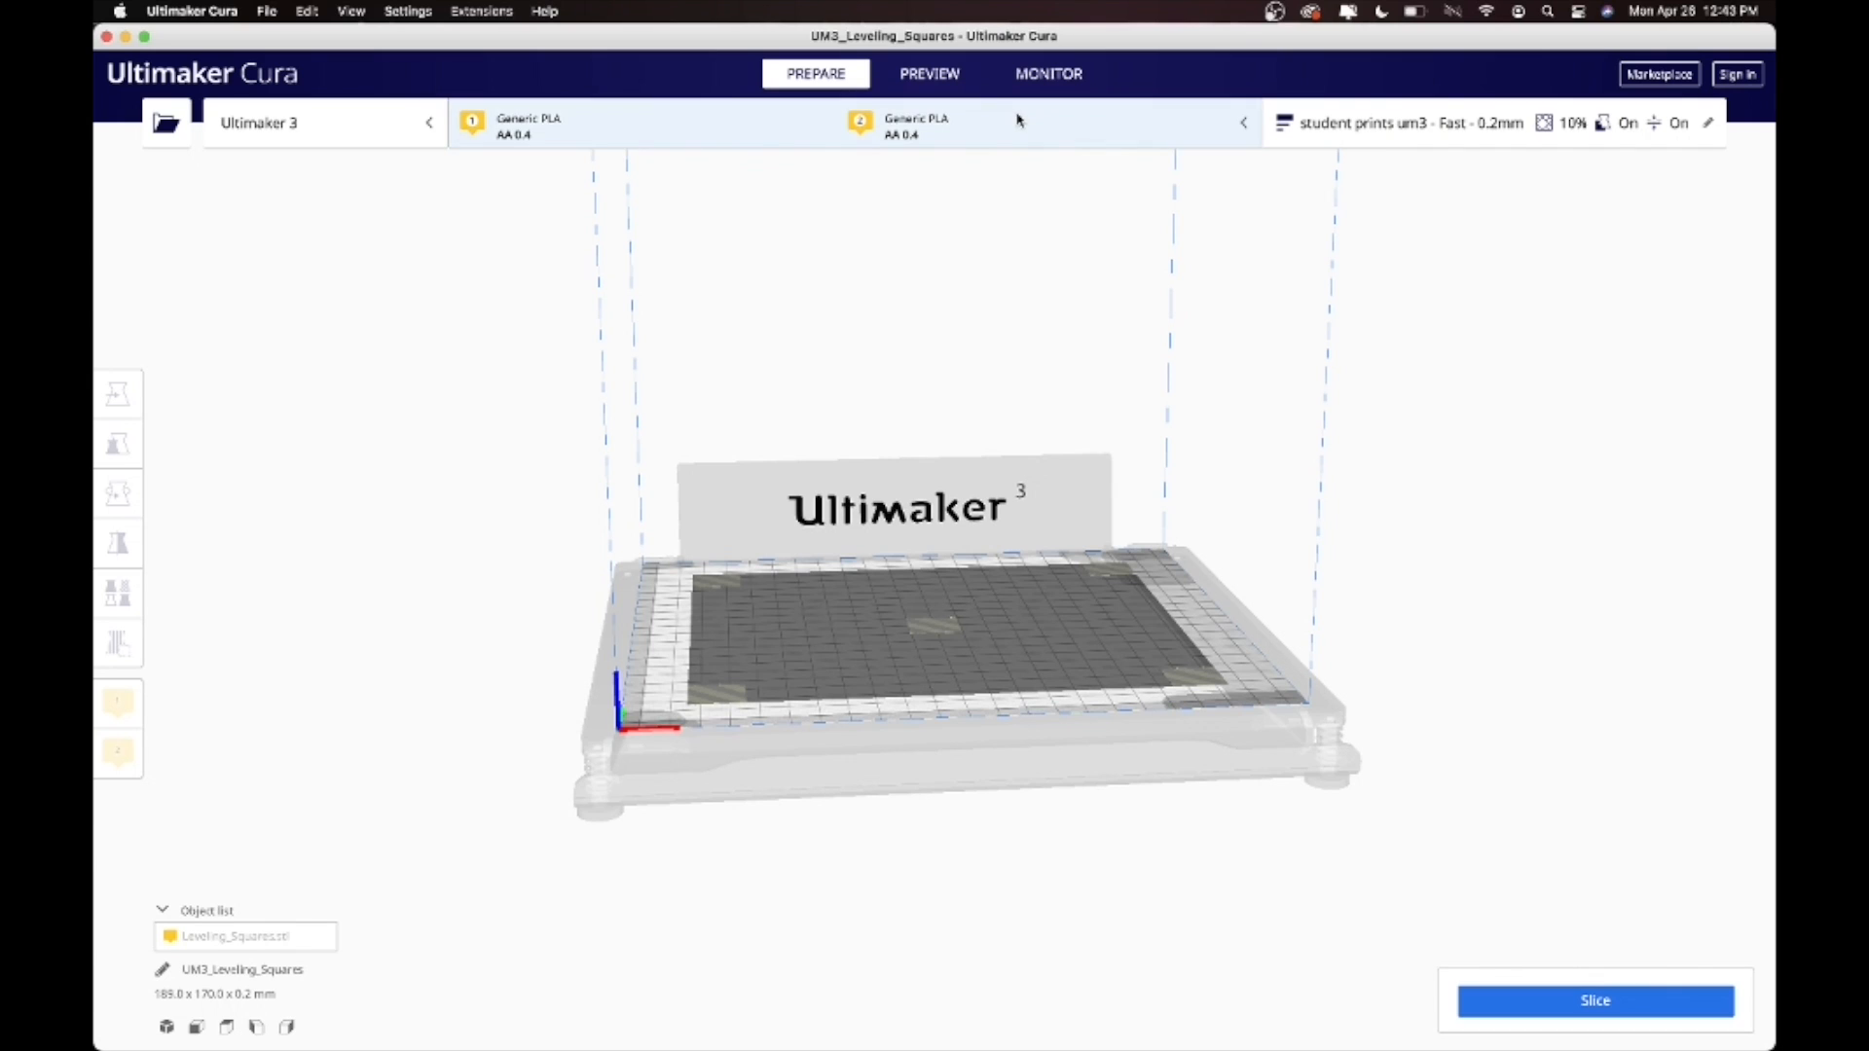
left_click(920, 126)
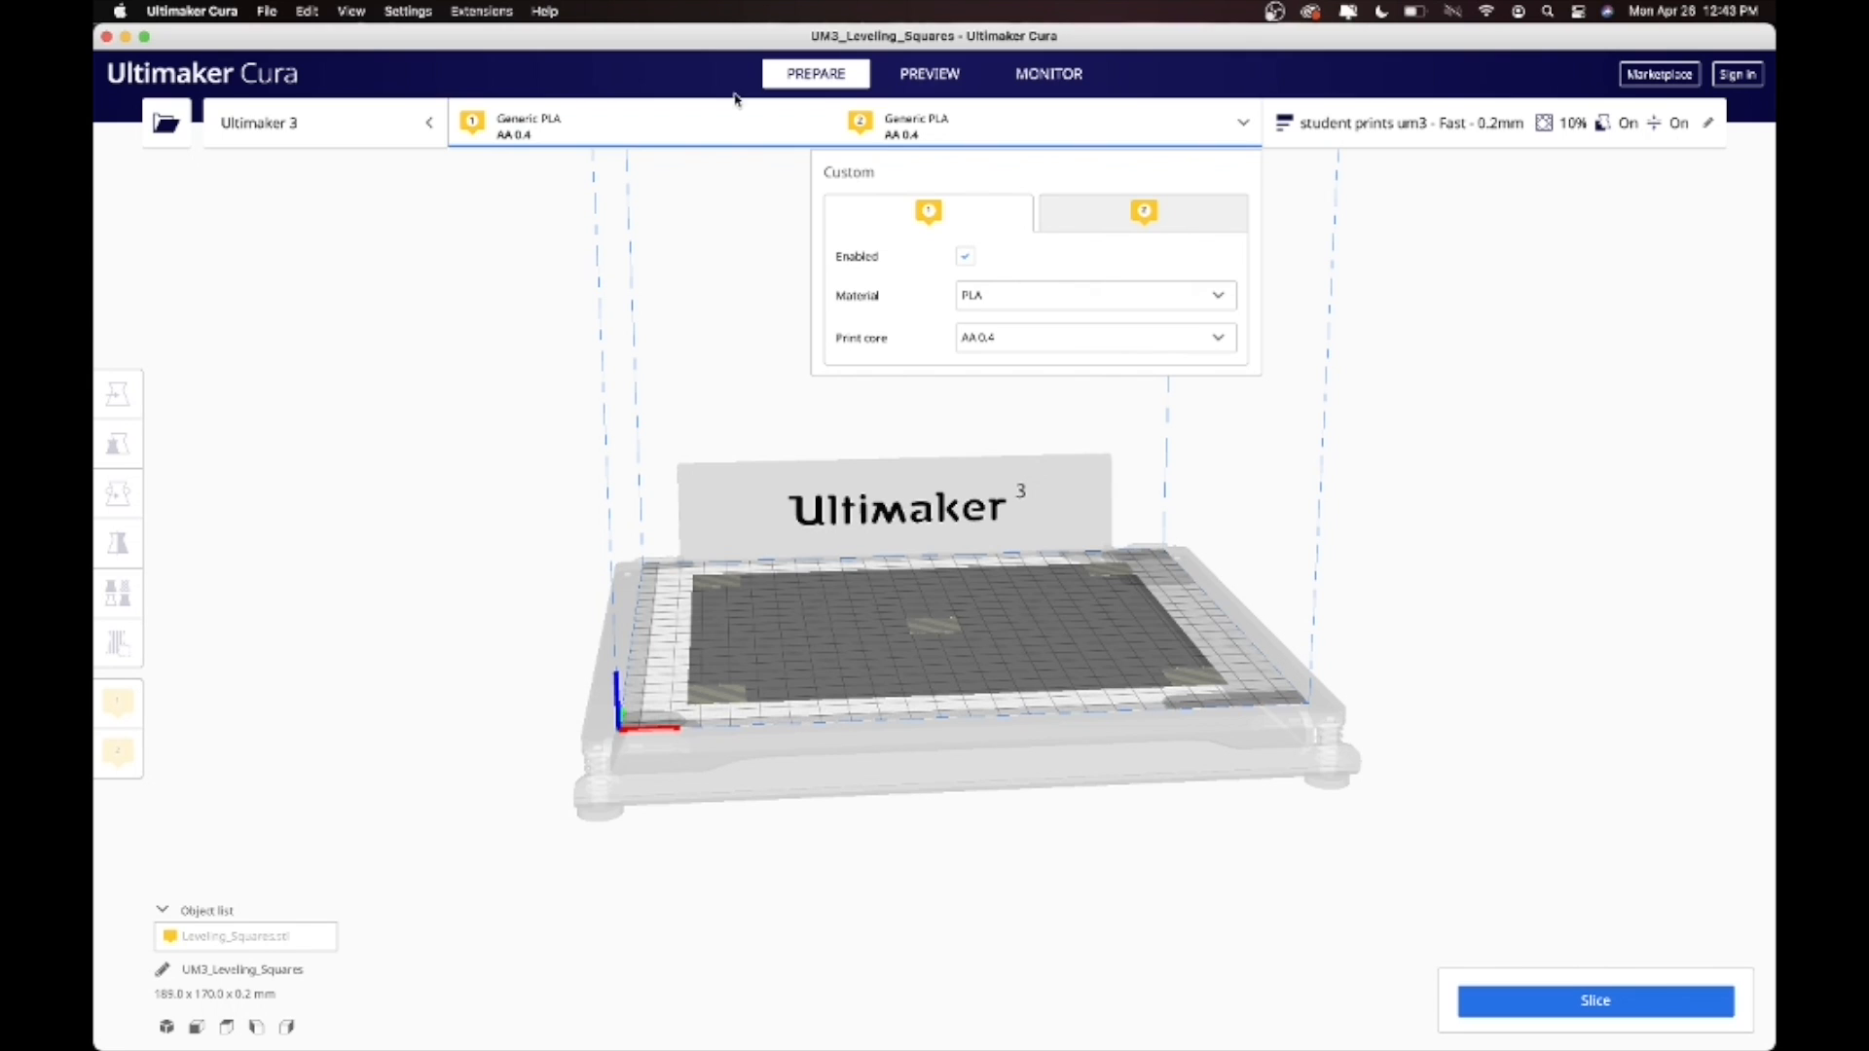
left_click(426, 132)
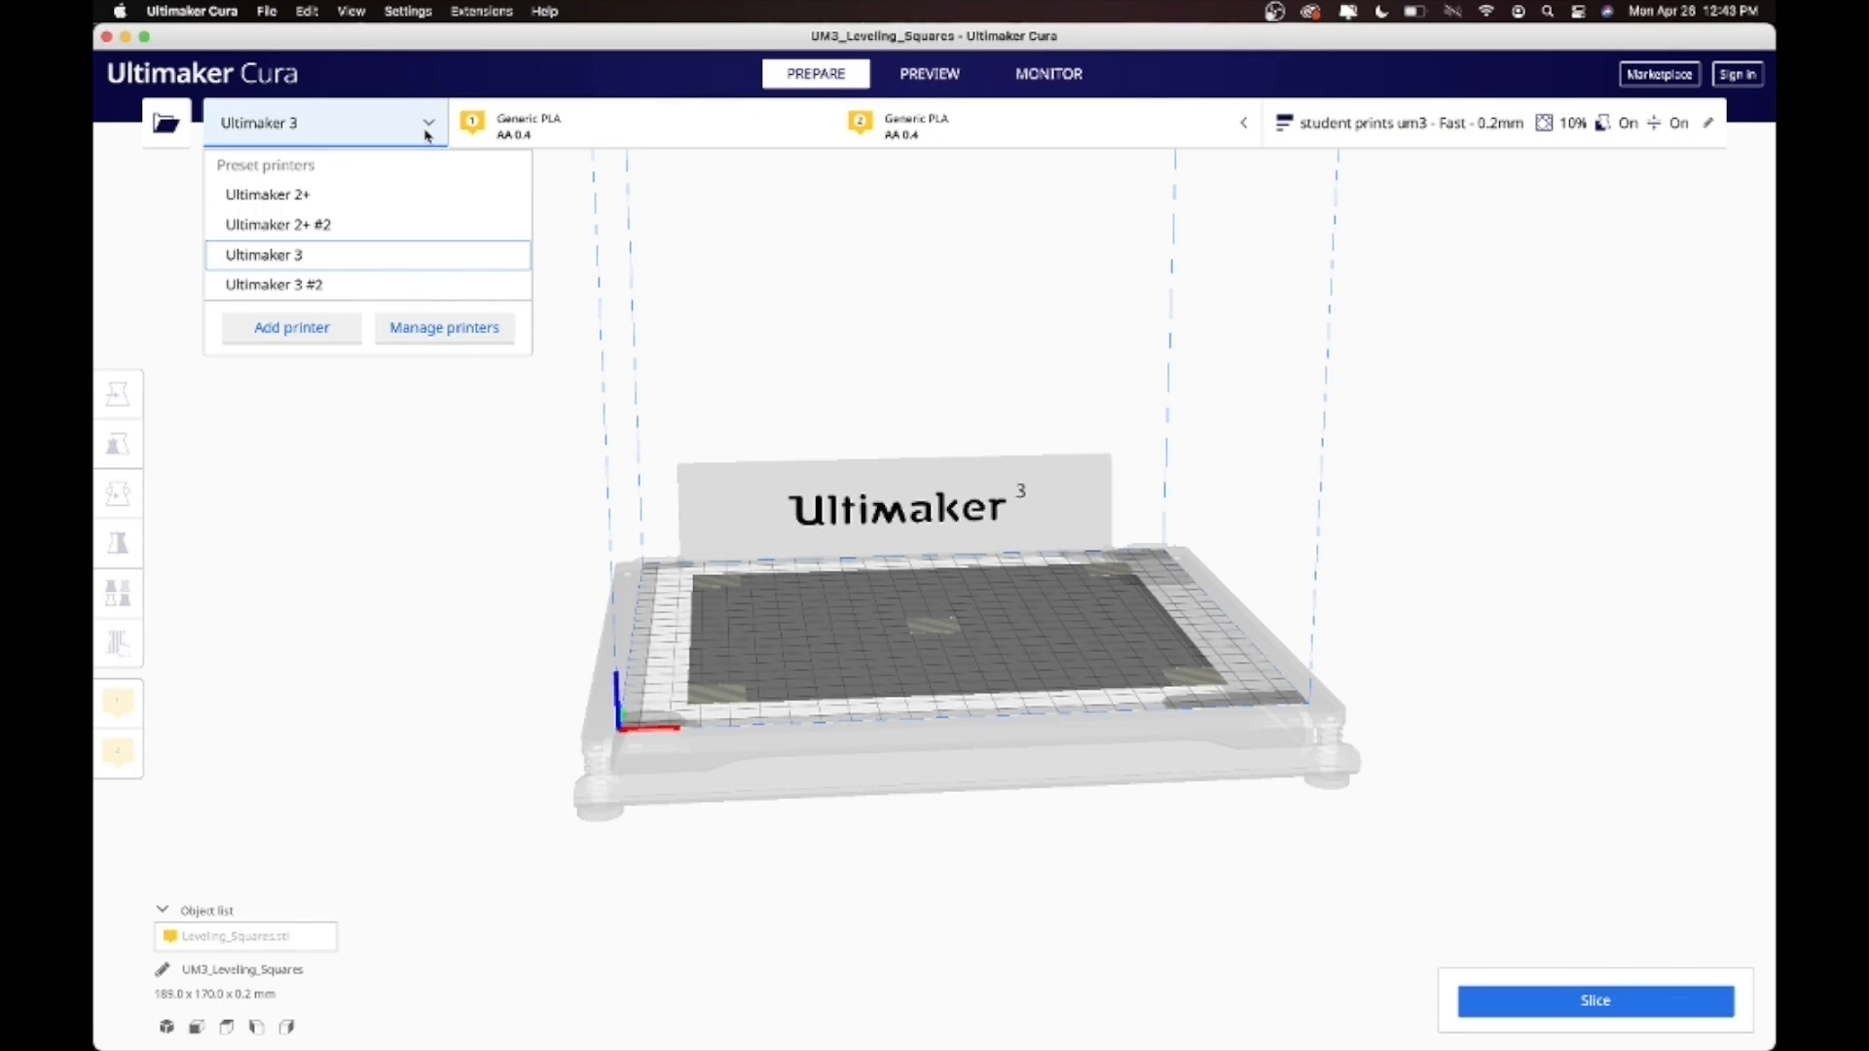
left_click(570, 138)
Switch back to the Ultimaker 2+ printer and review the available profiles and the print settings of 2Plus_StudentPrints-Normal.
left_click(304, 131)
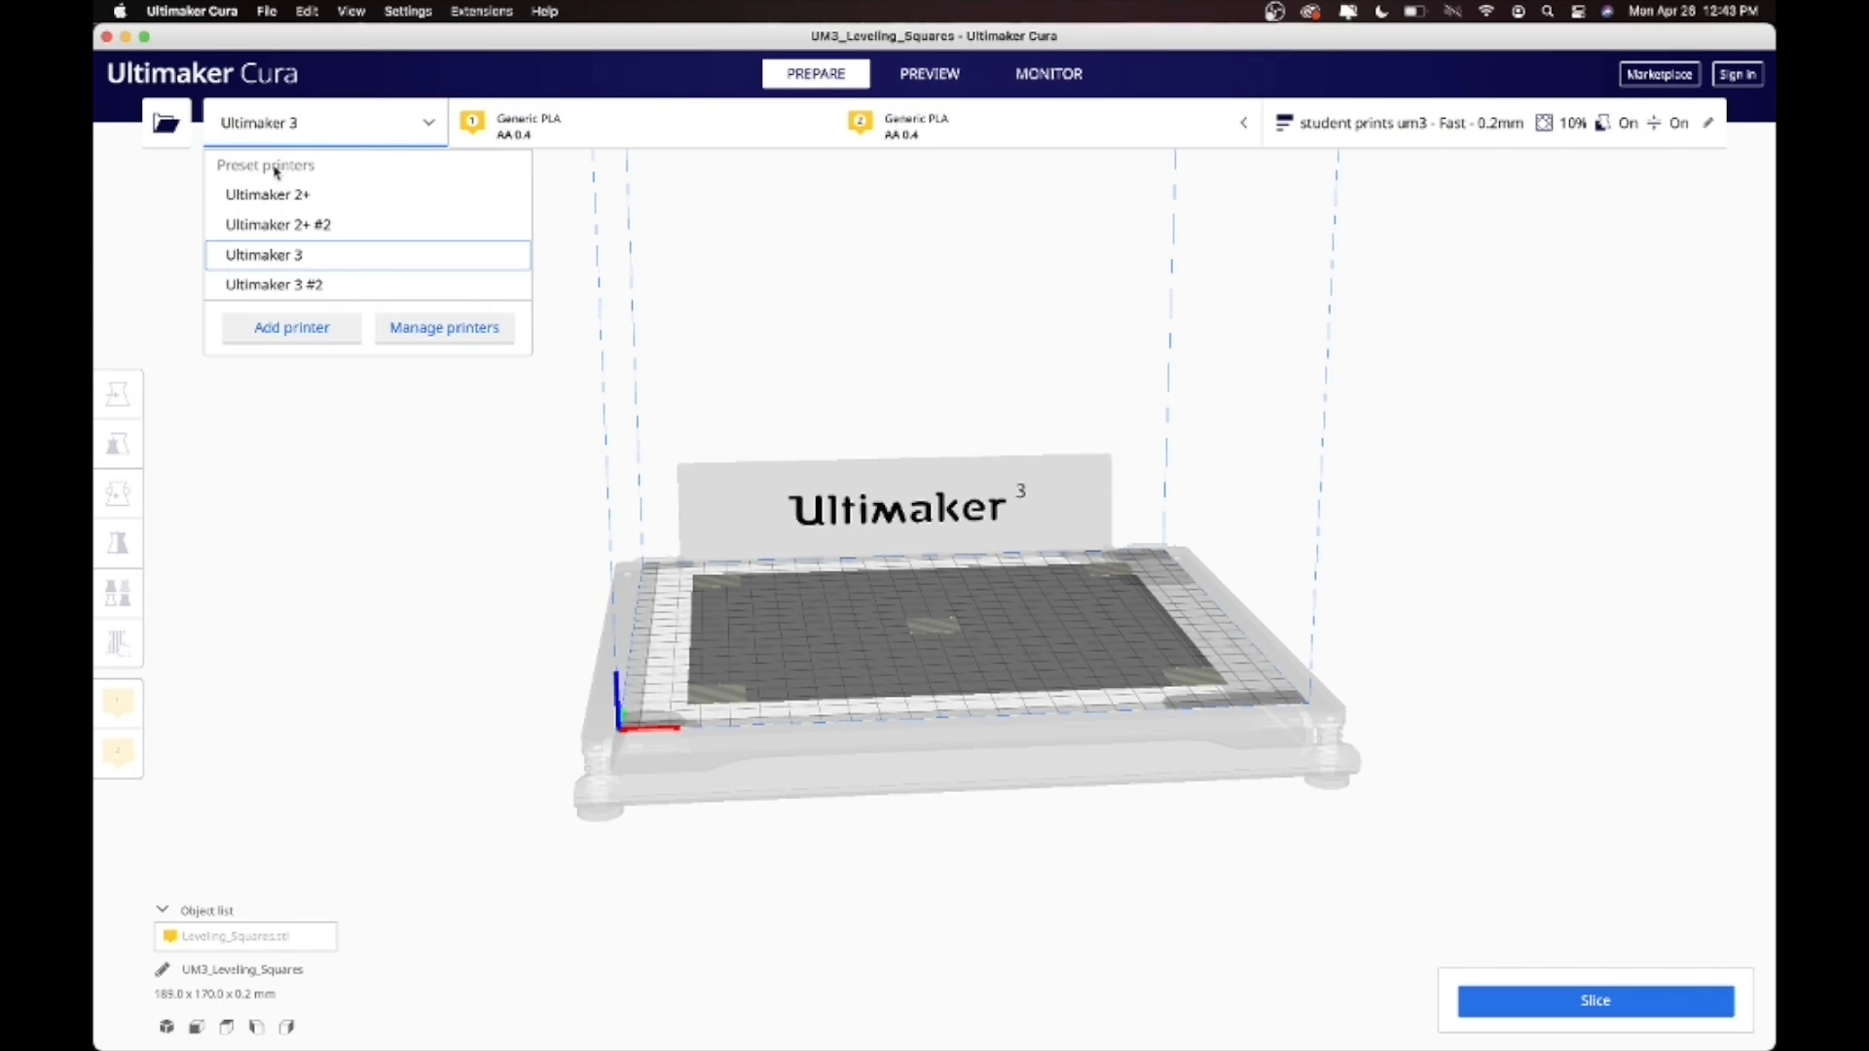
left_click(251, 196)
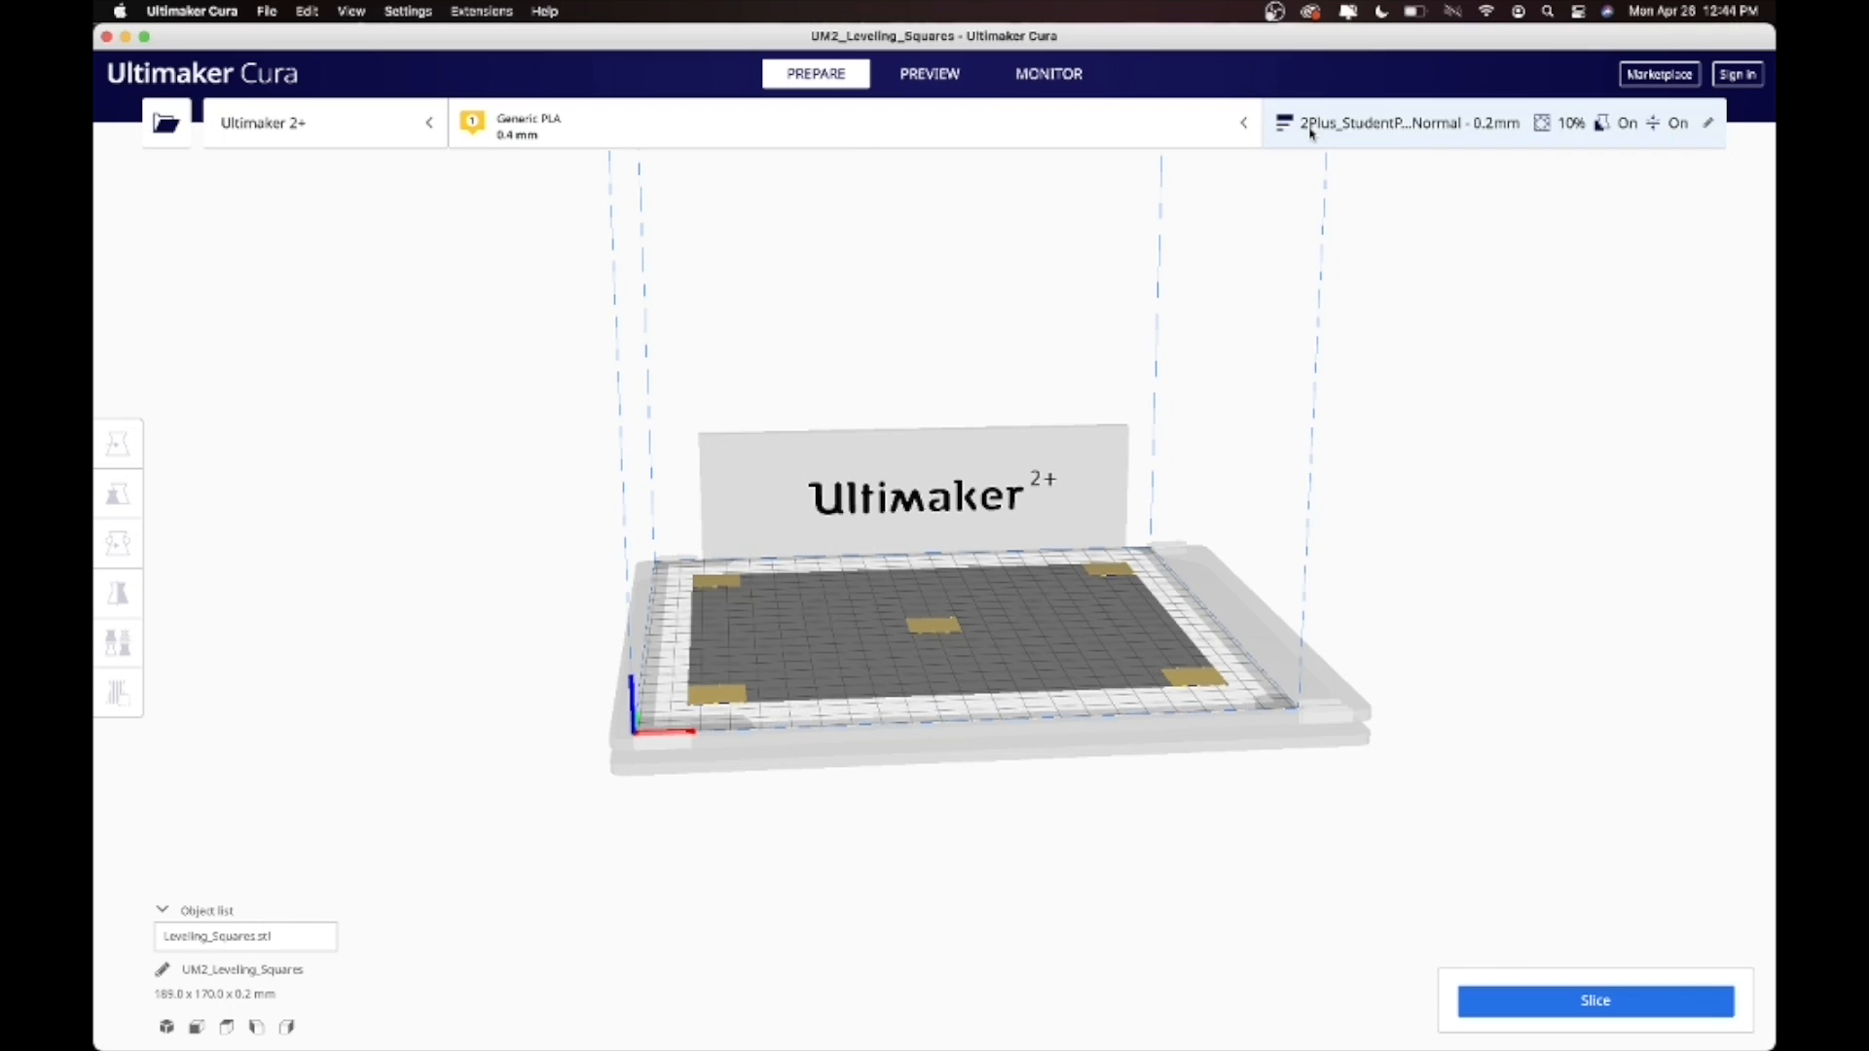
left_click(1375, 126)
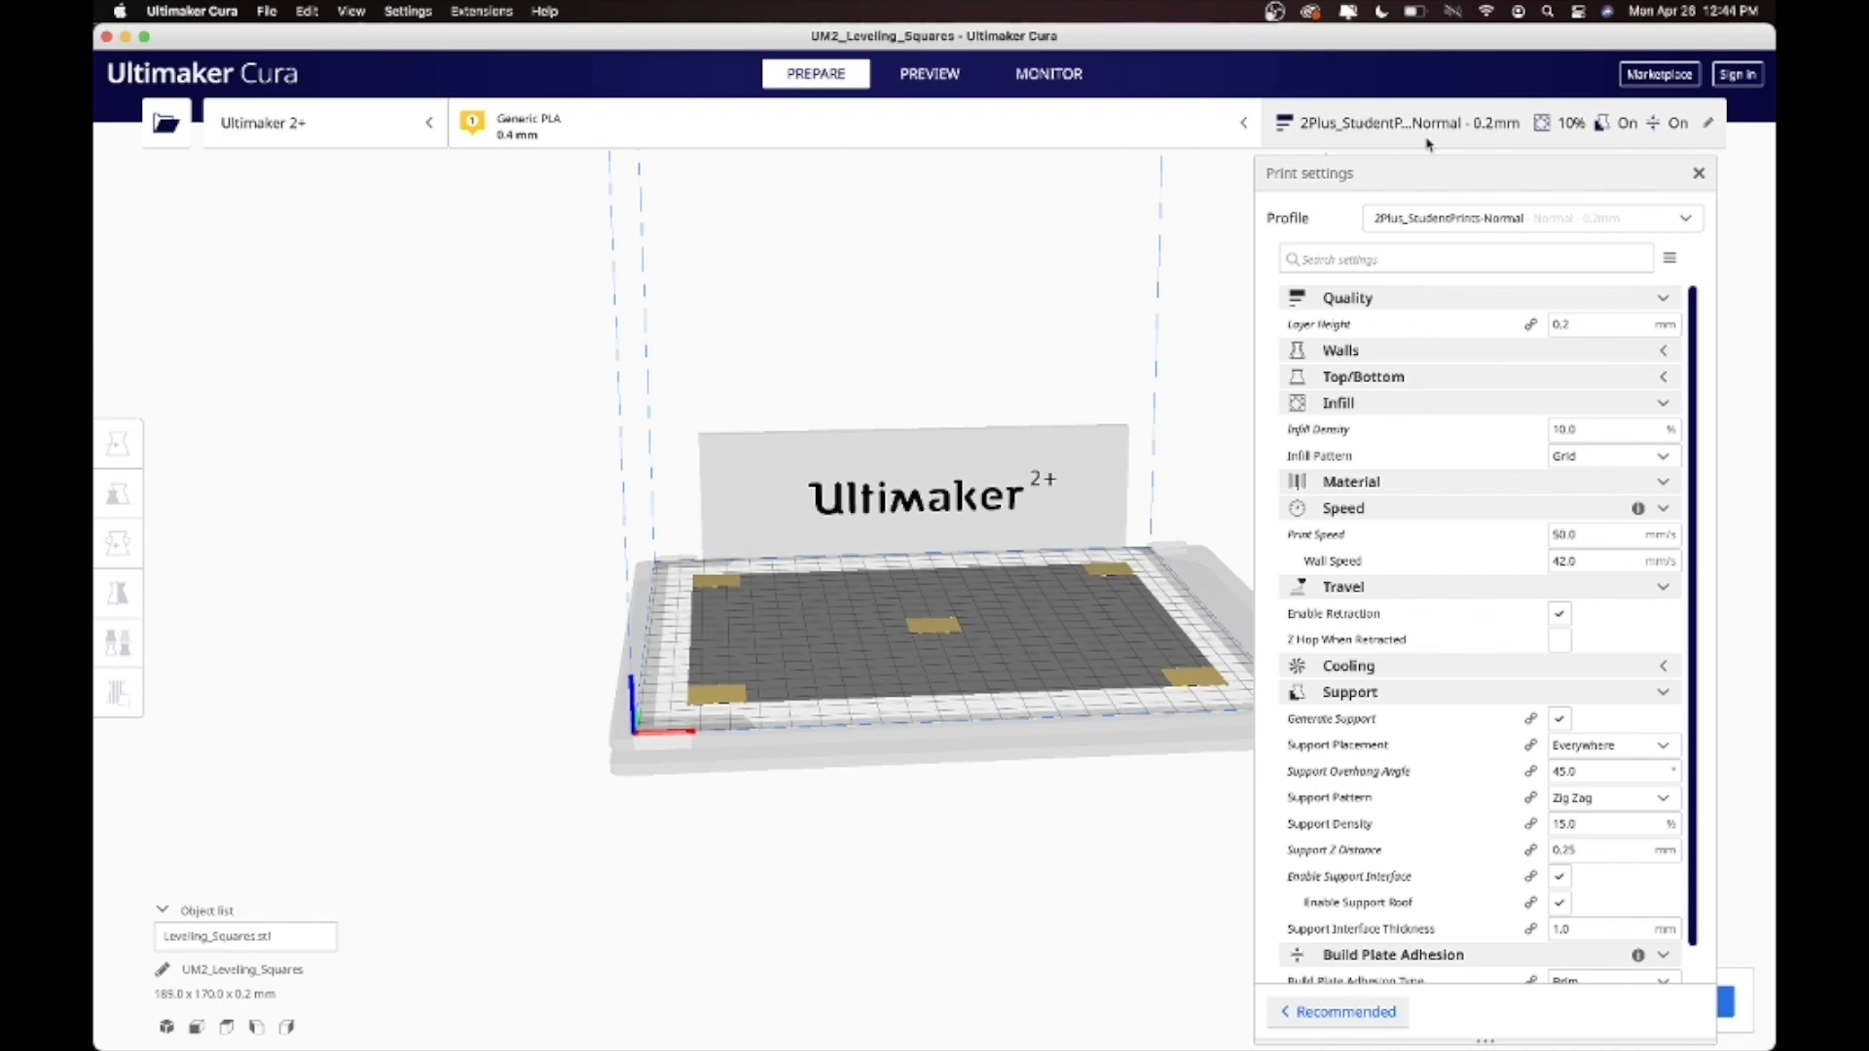
left_click(1422, 219)
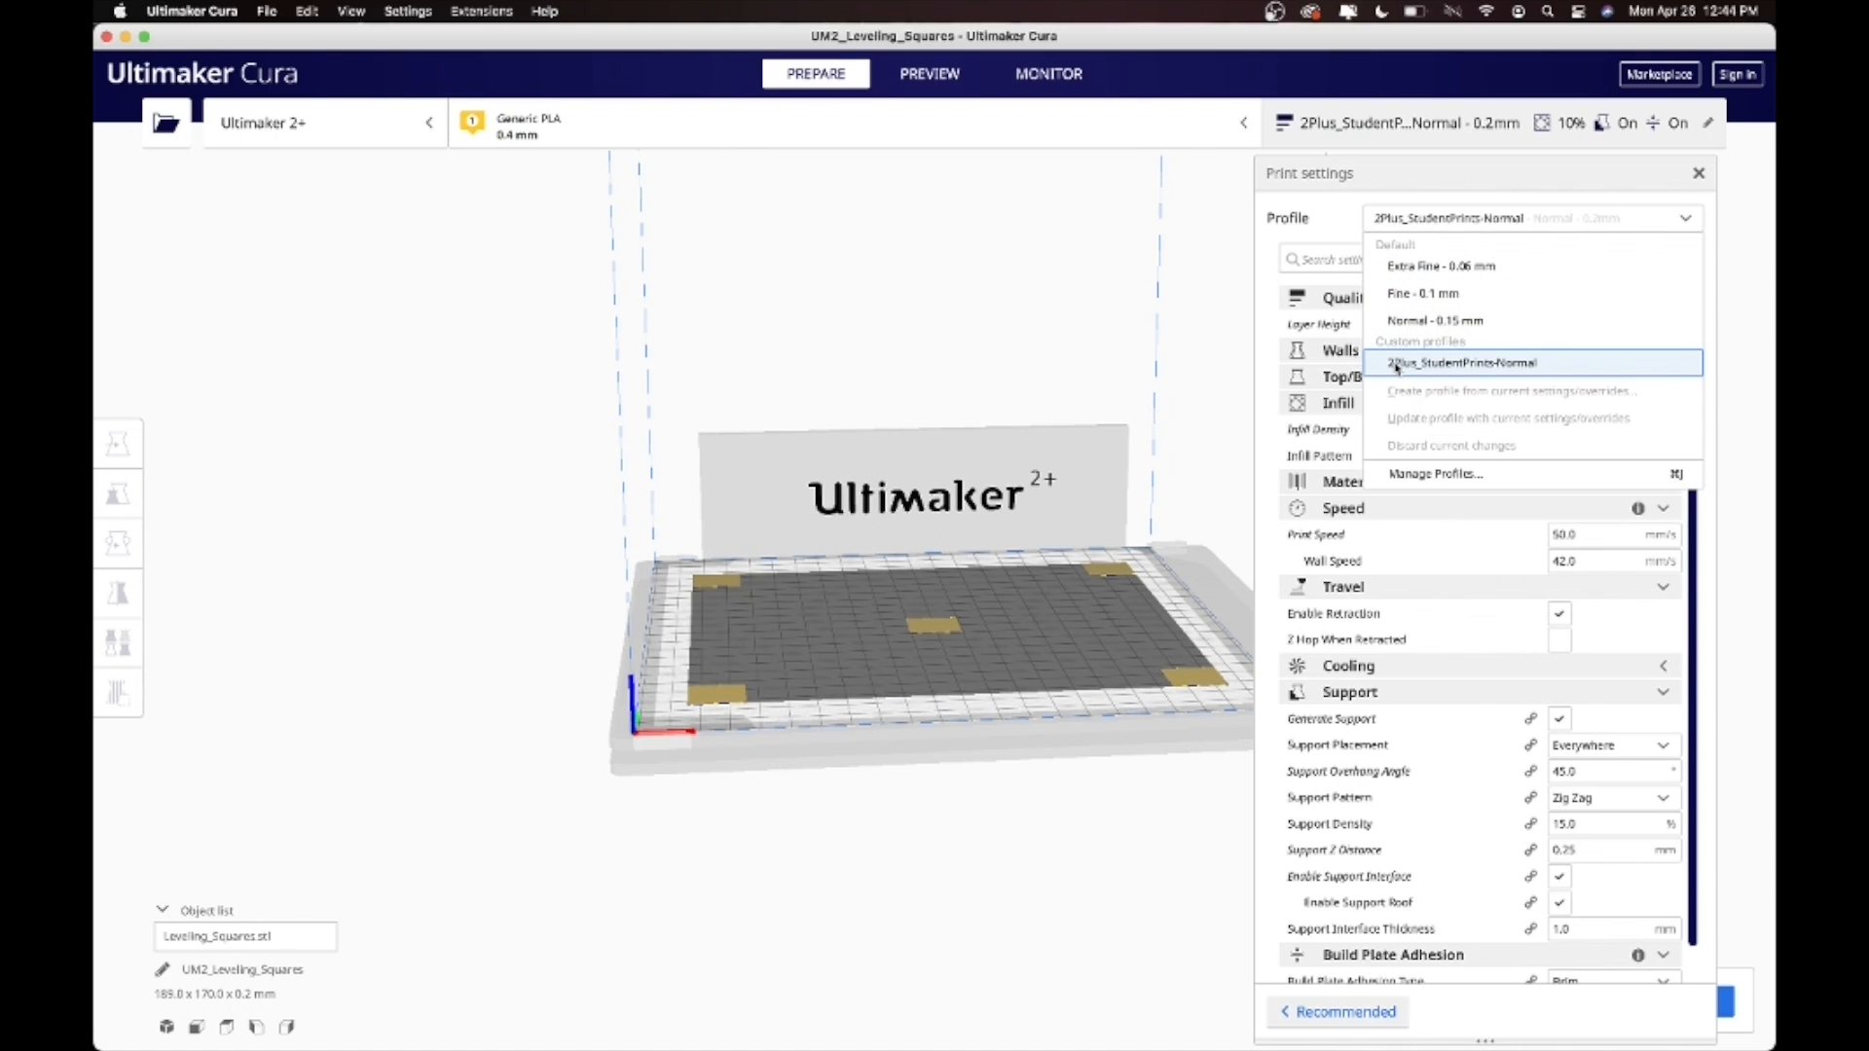
left_click(1357, 171)
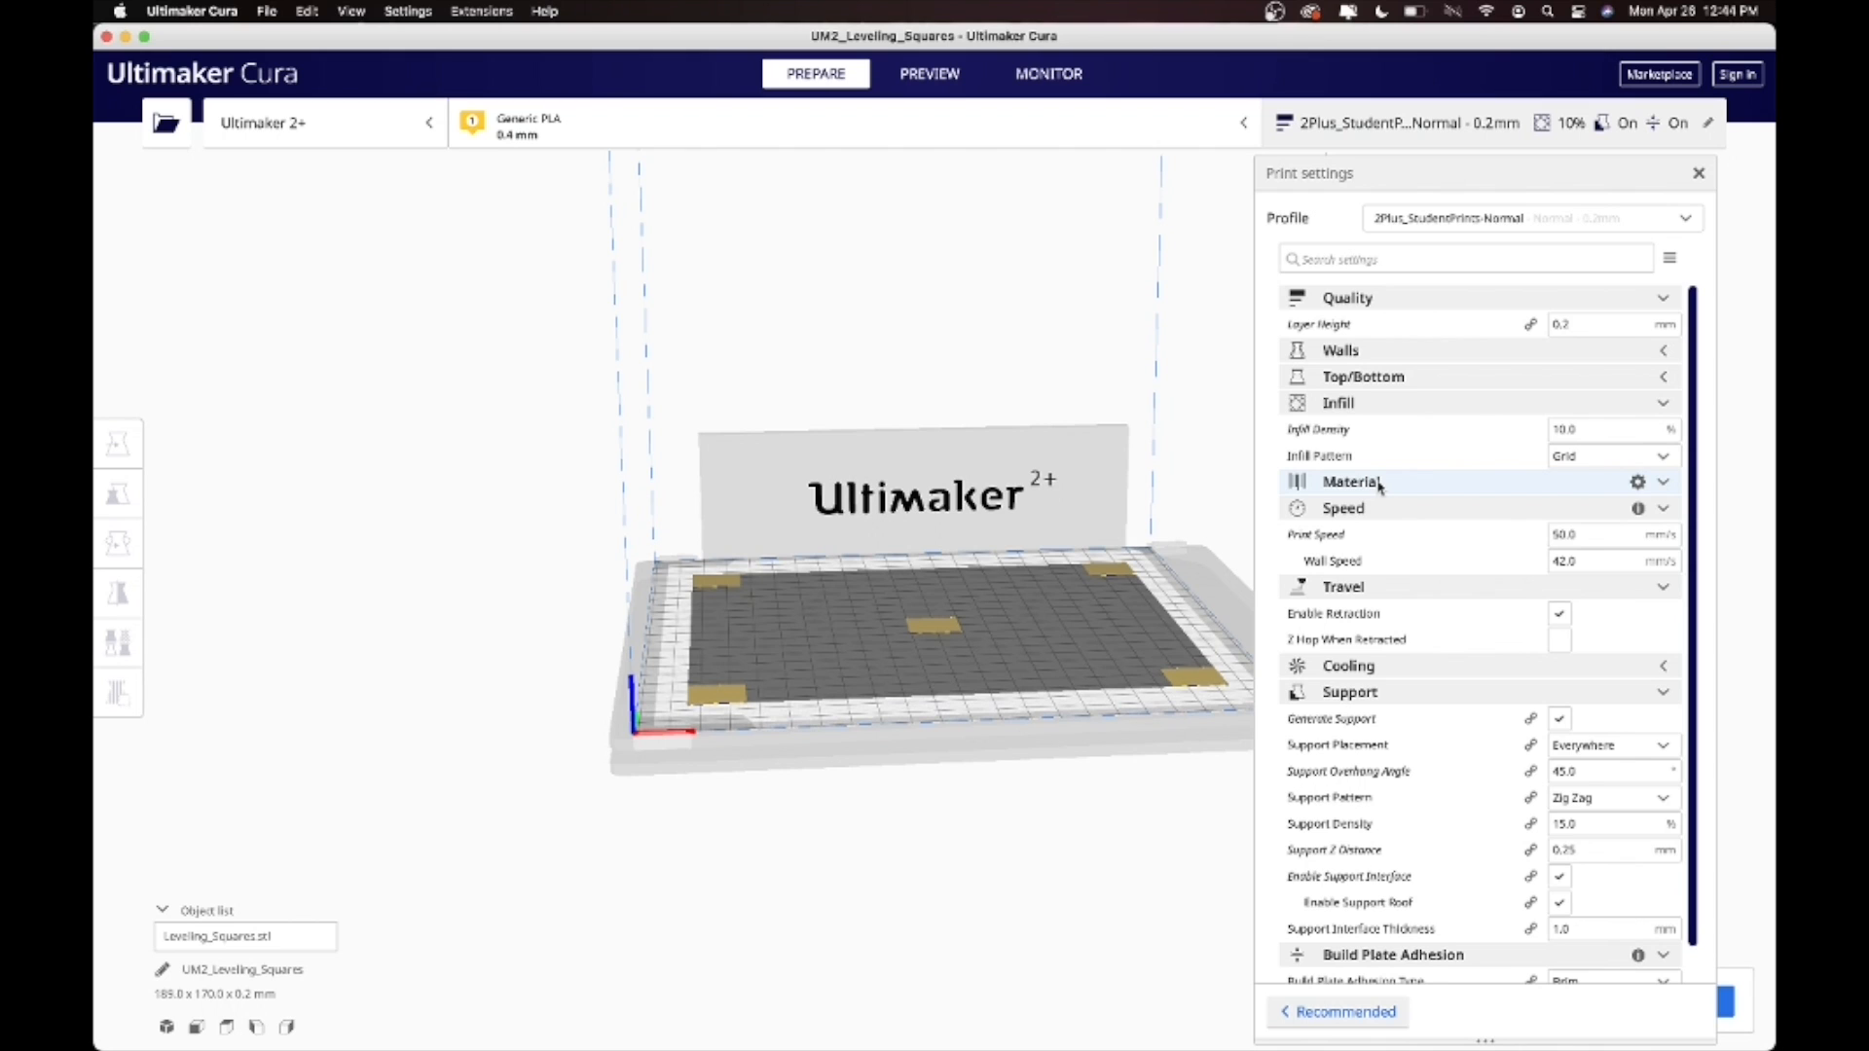
scroll(1378, 487, "down", 1)
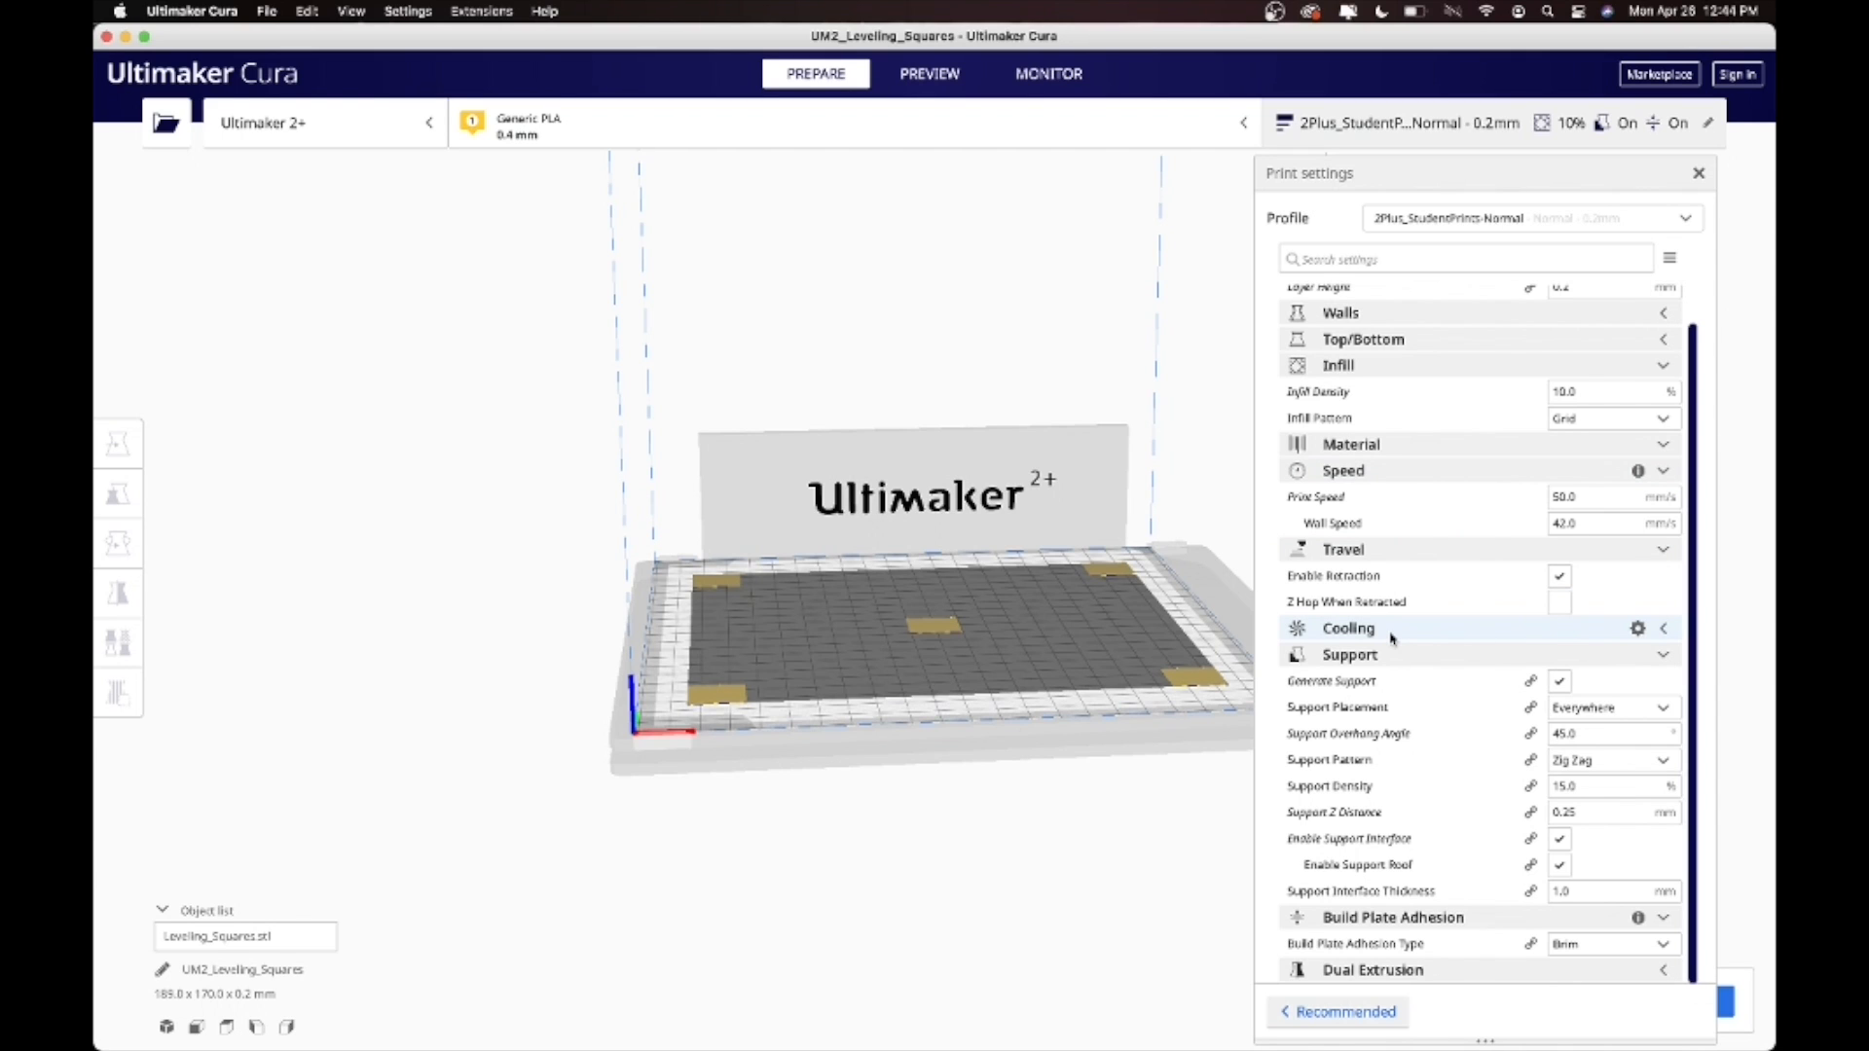
left_click(1405, 125)
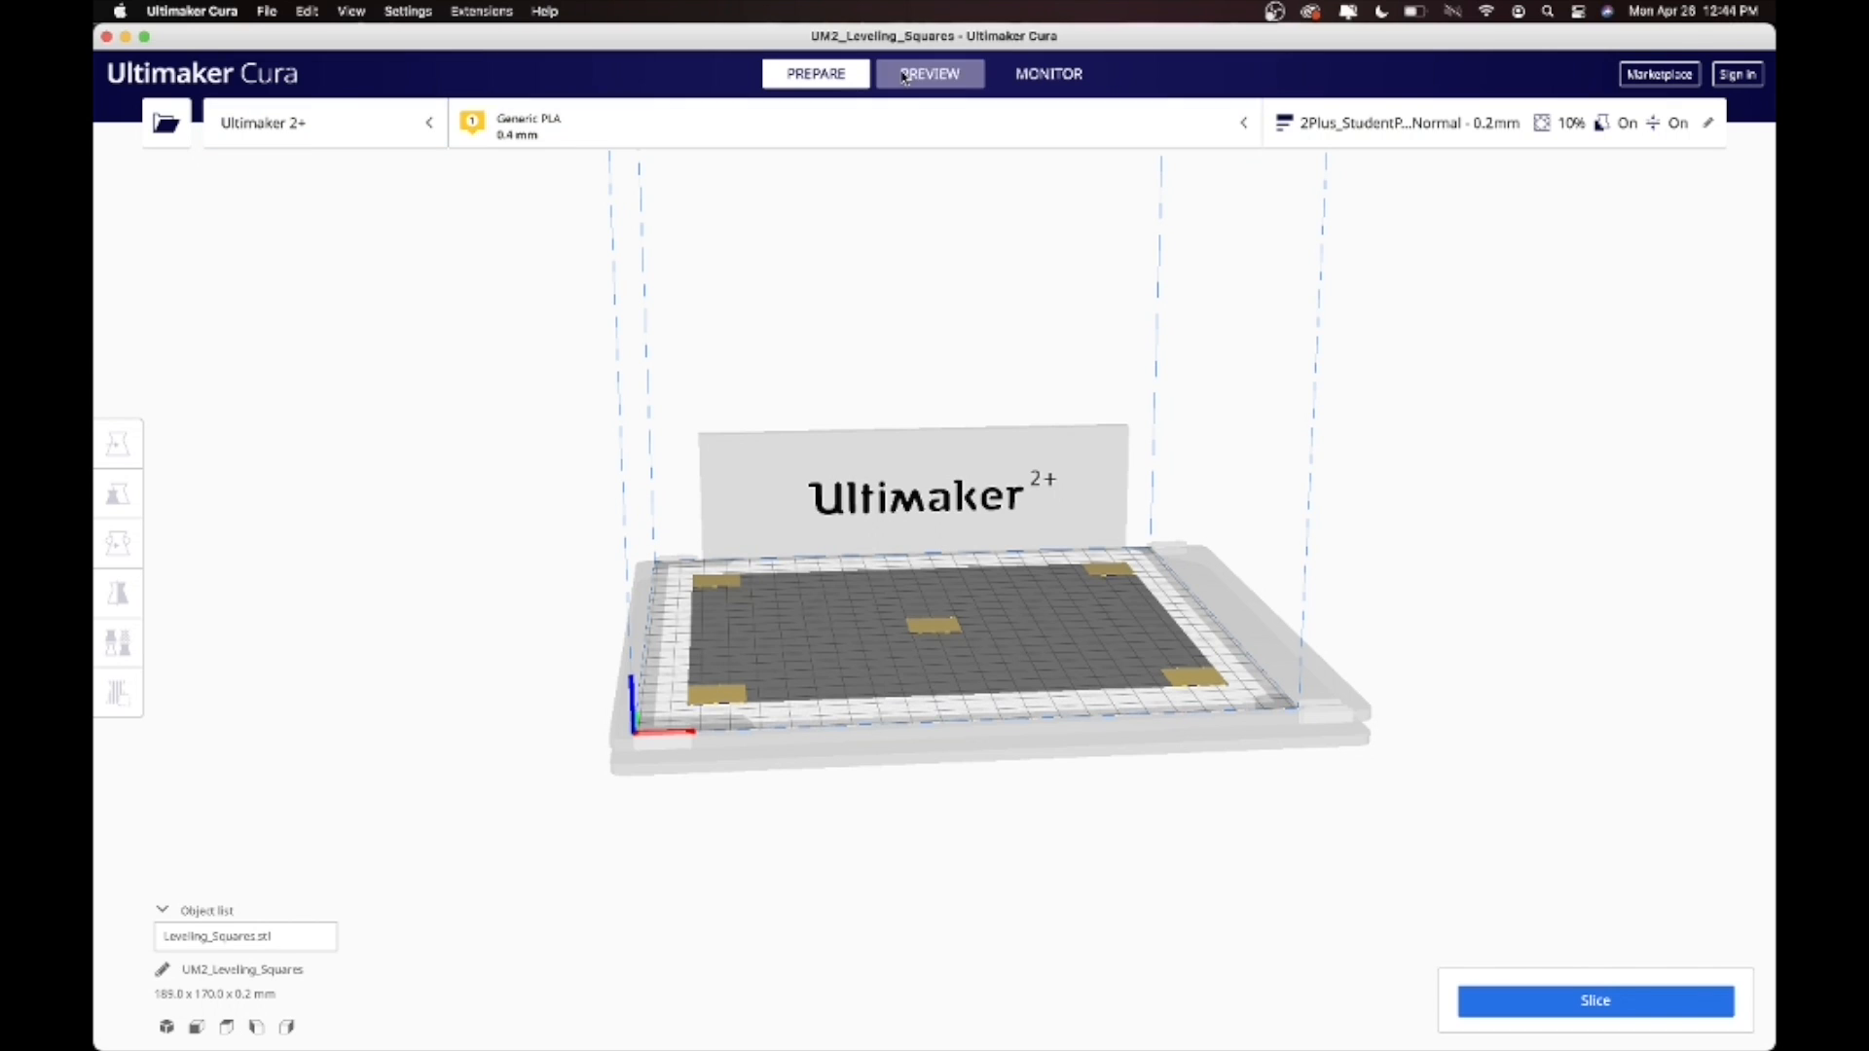
Select the leveling squares model and examine the options of its Scale, Rotate, Mirror and Per Model Settings tools.
left_click(940, 629)
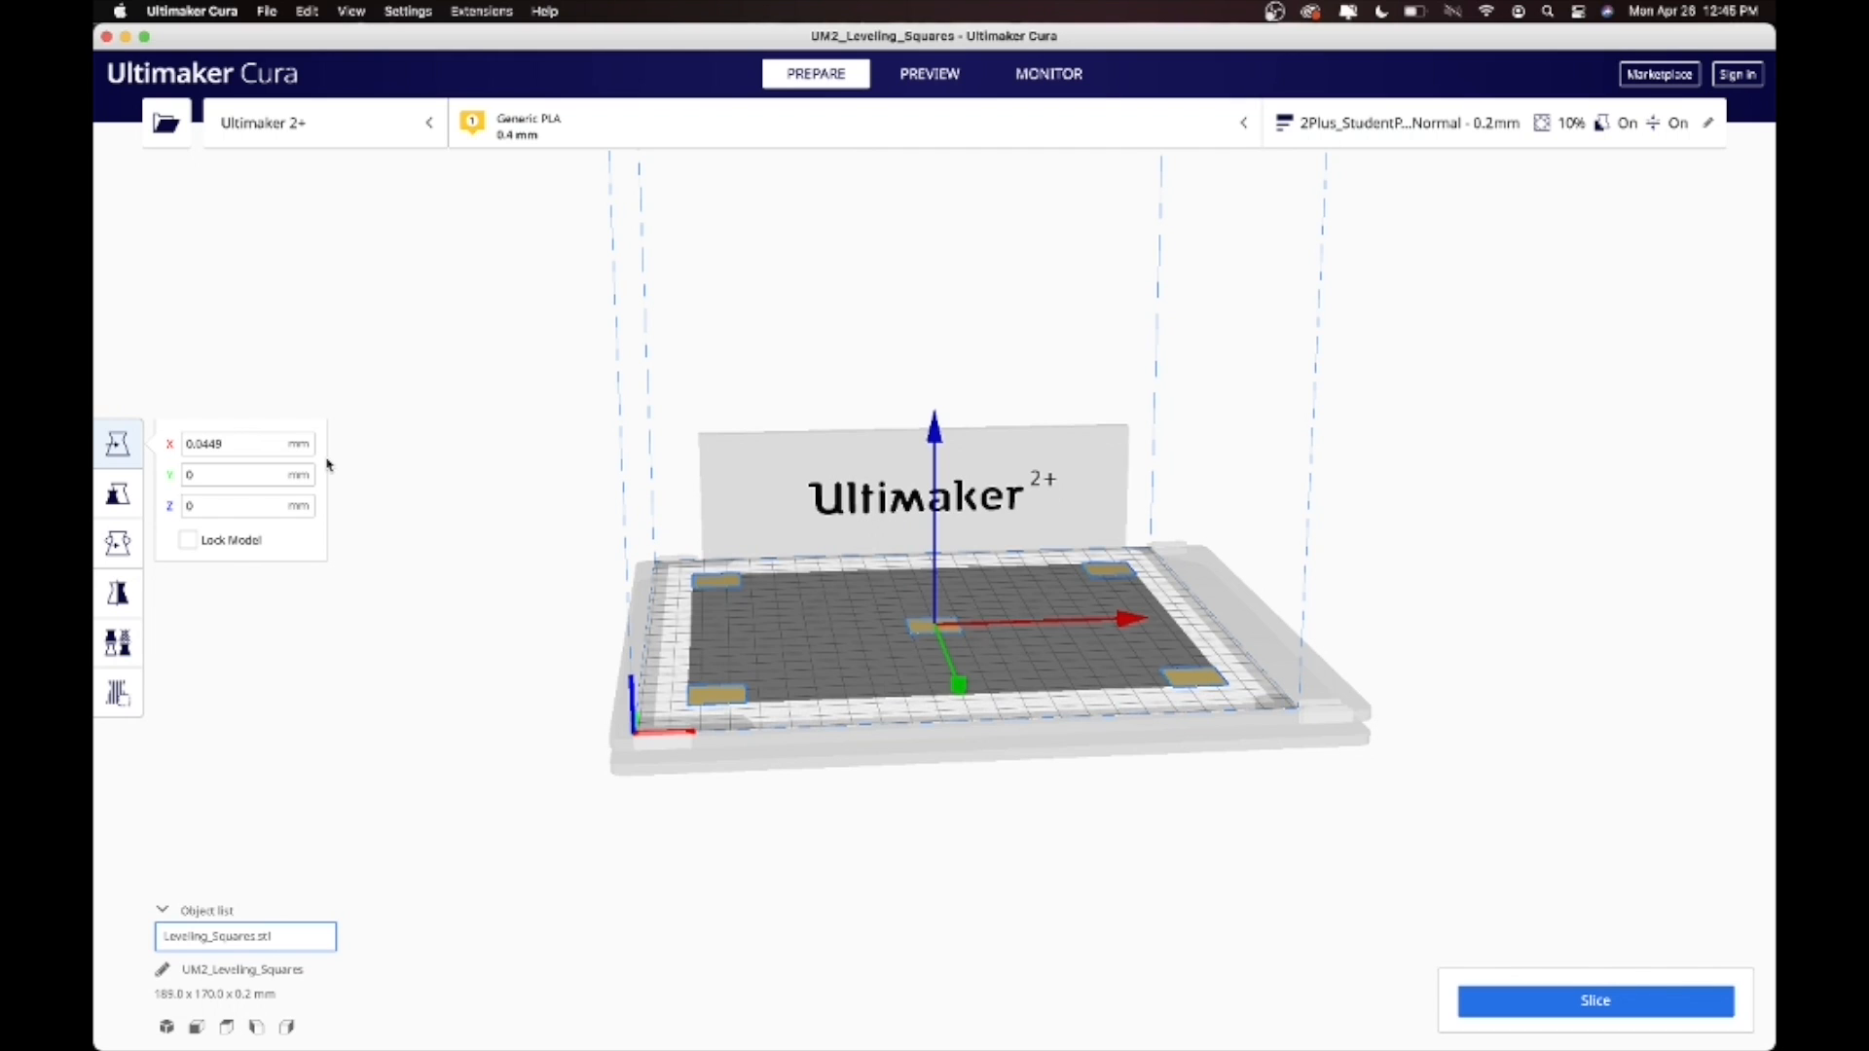
left_click(118, 494)
left_click(115, 546)
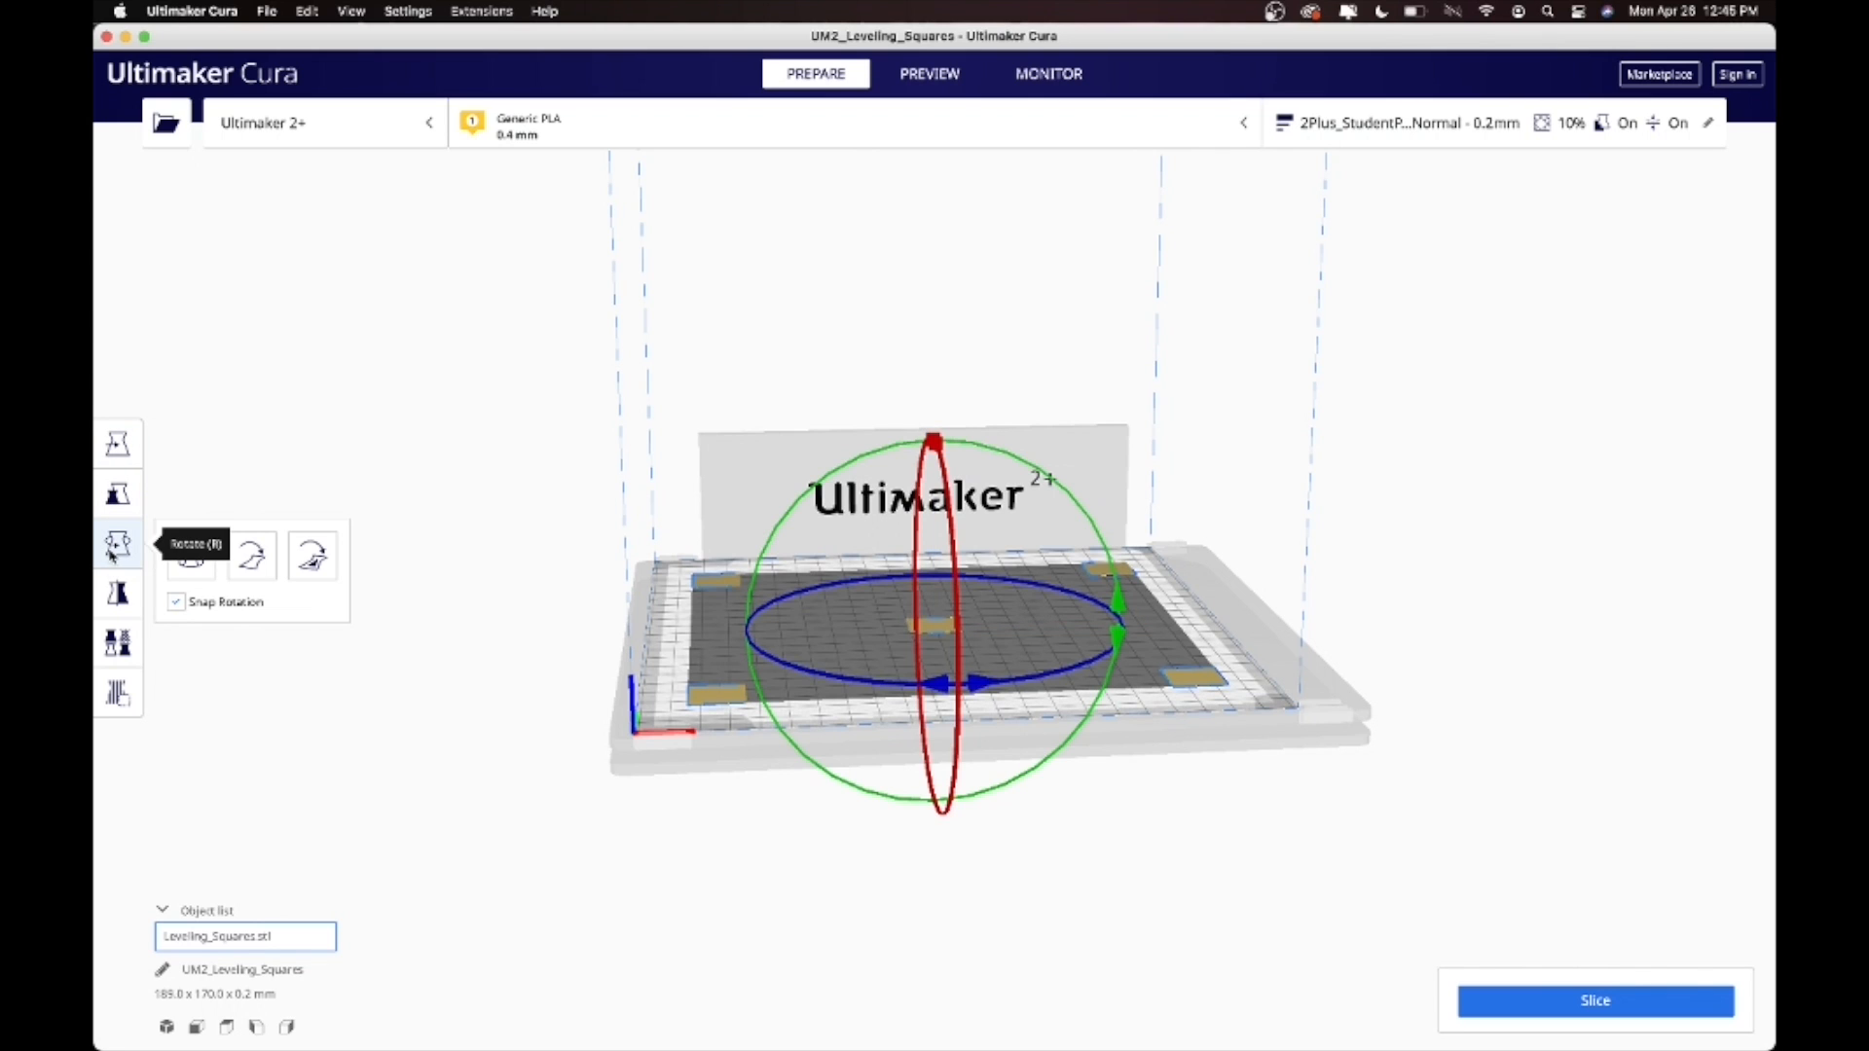
left_click(109, 595)
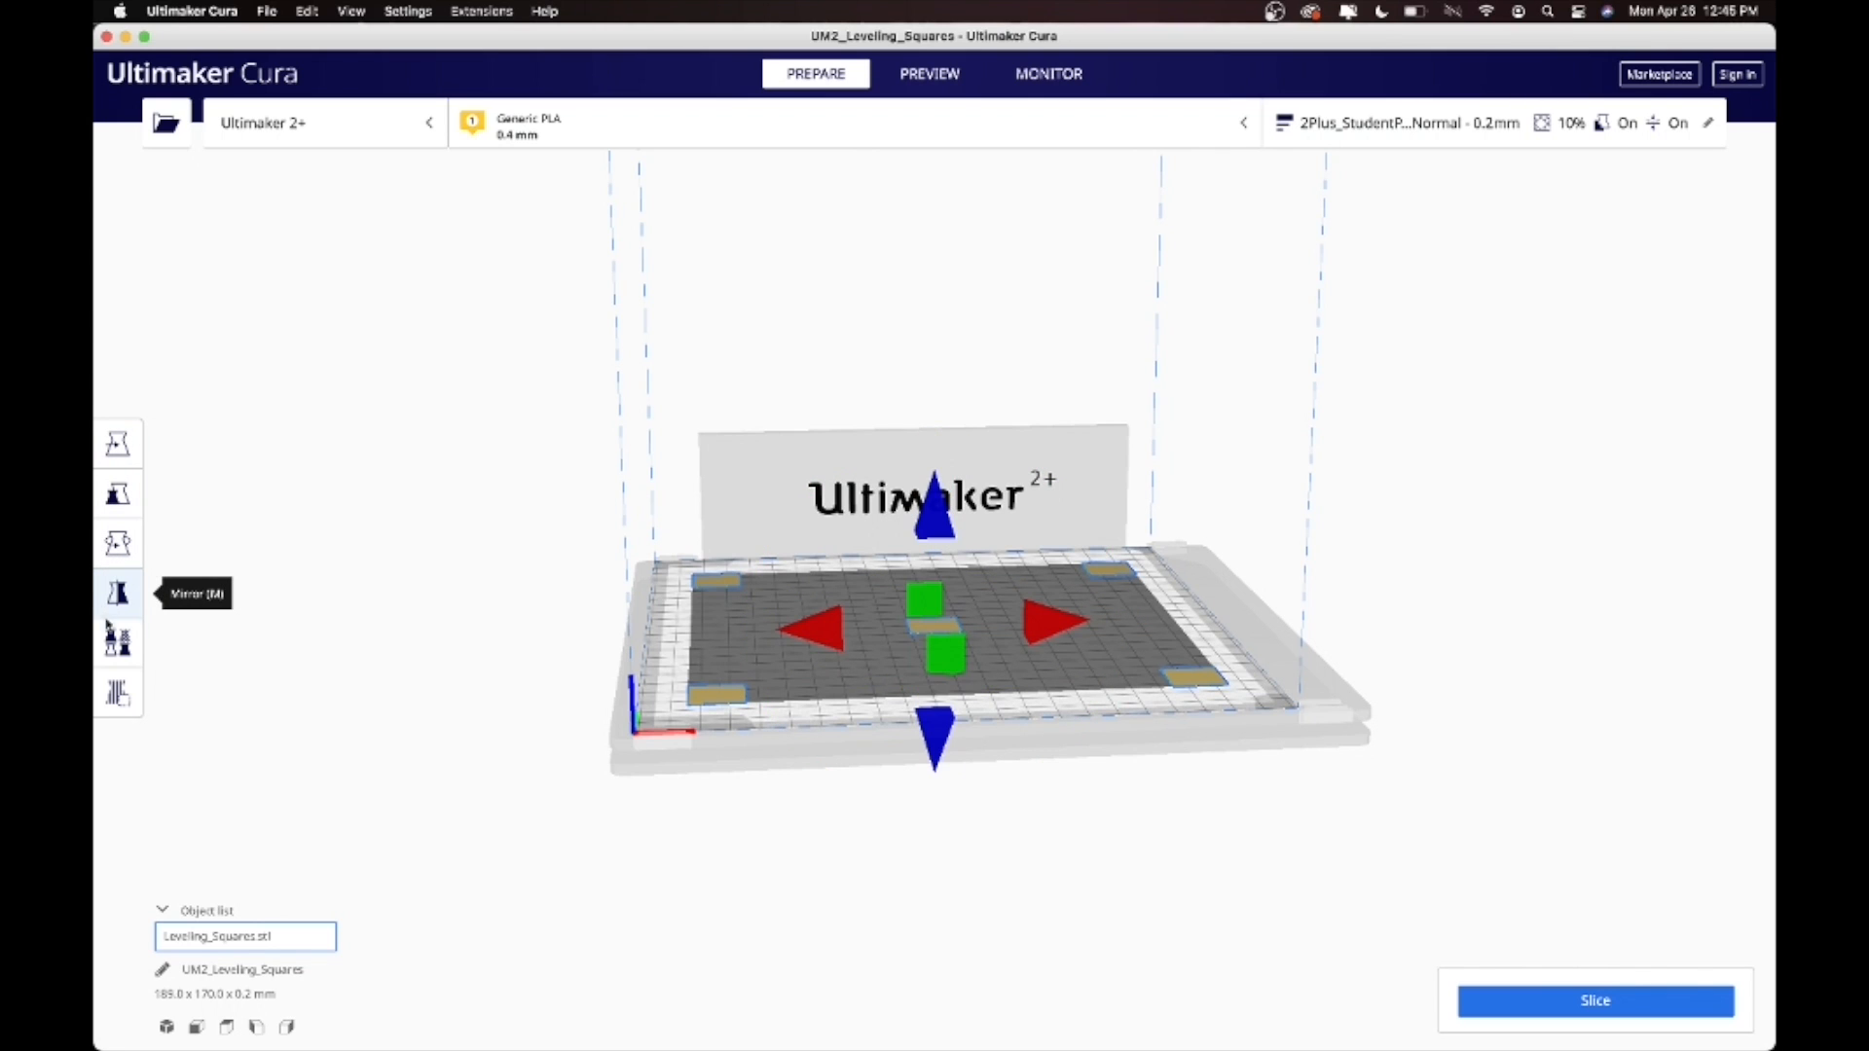
left_click(116, 643)
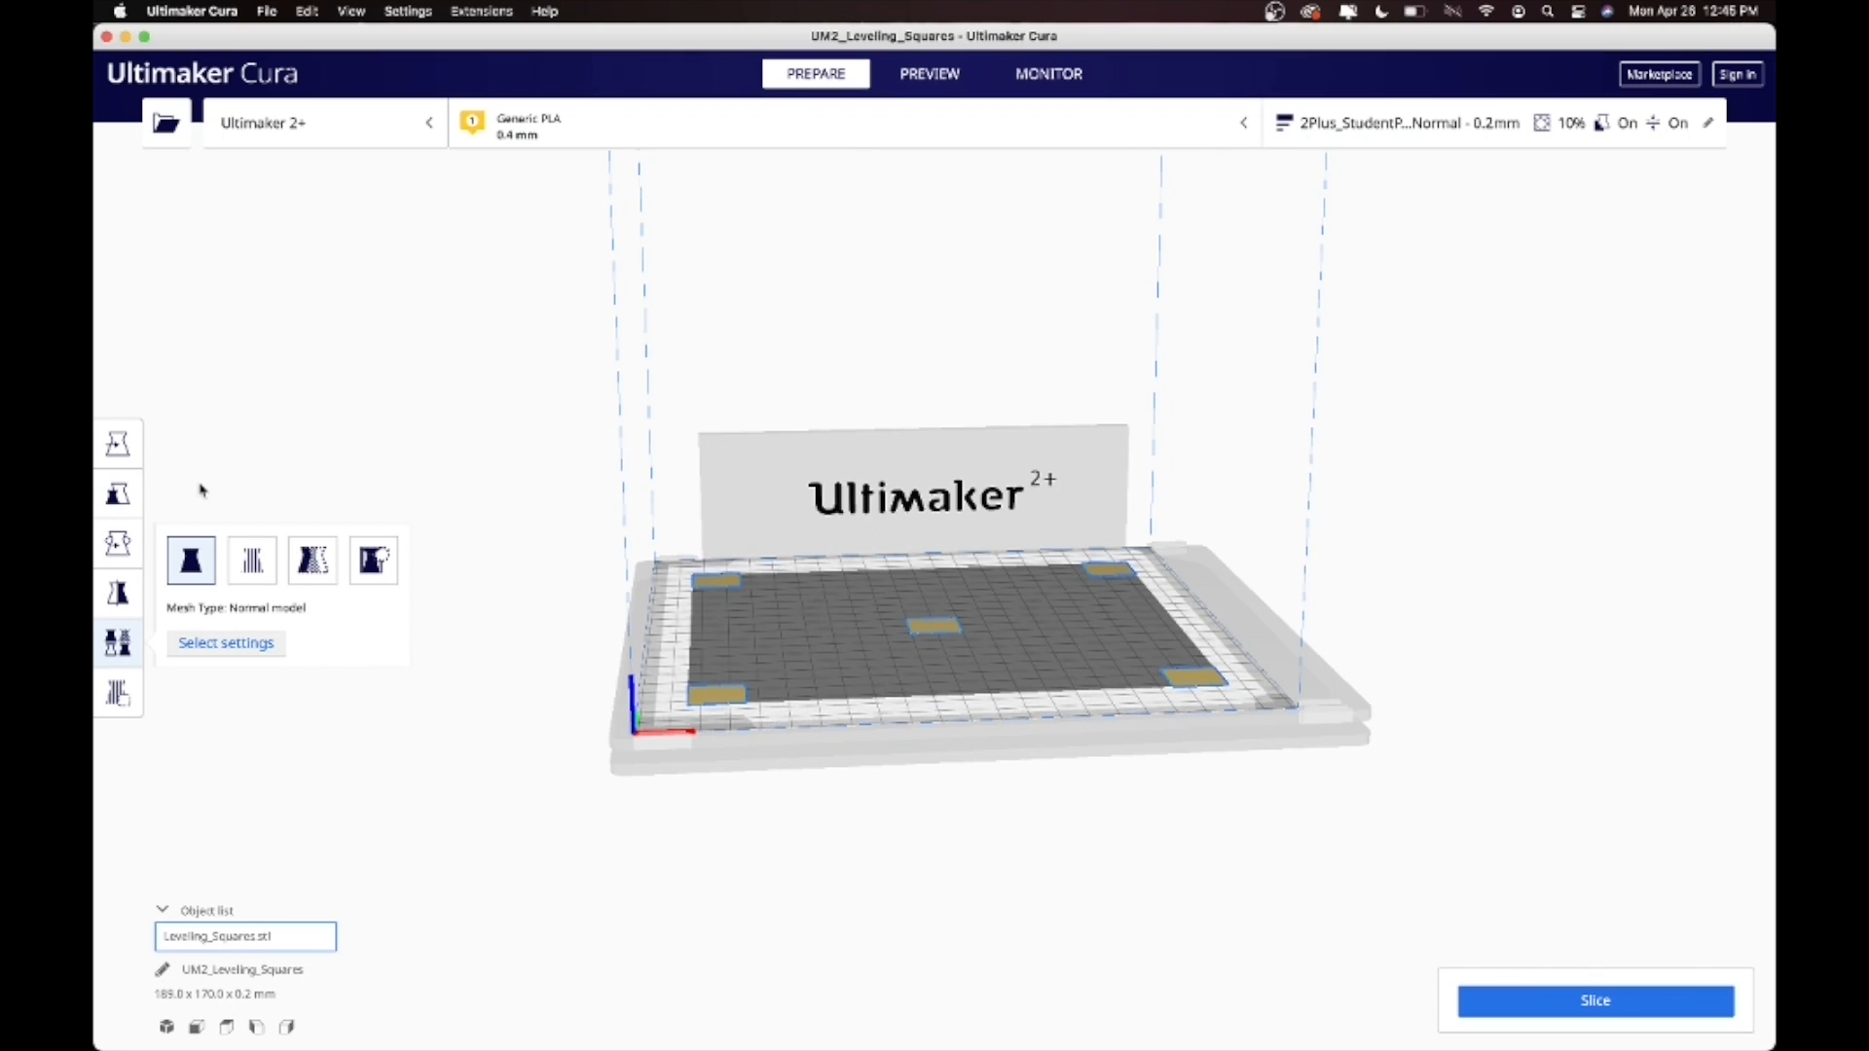
left_click(124, 596)
left_click(124, 551)
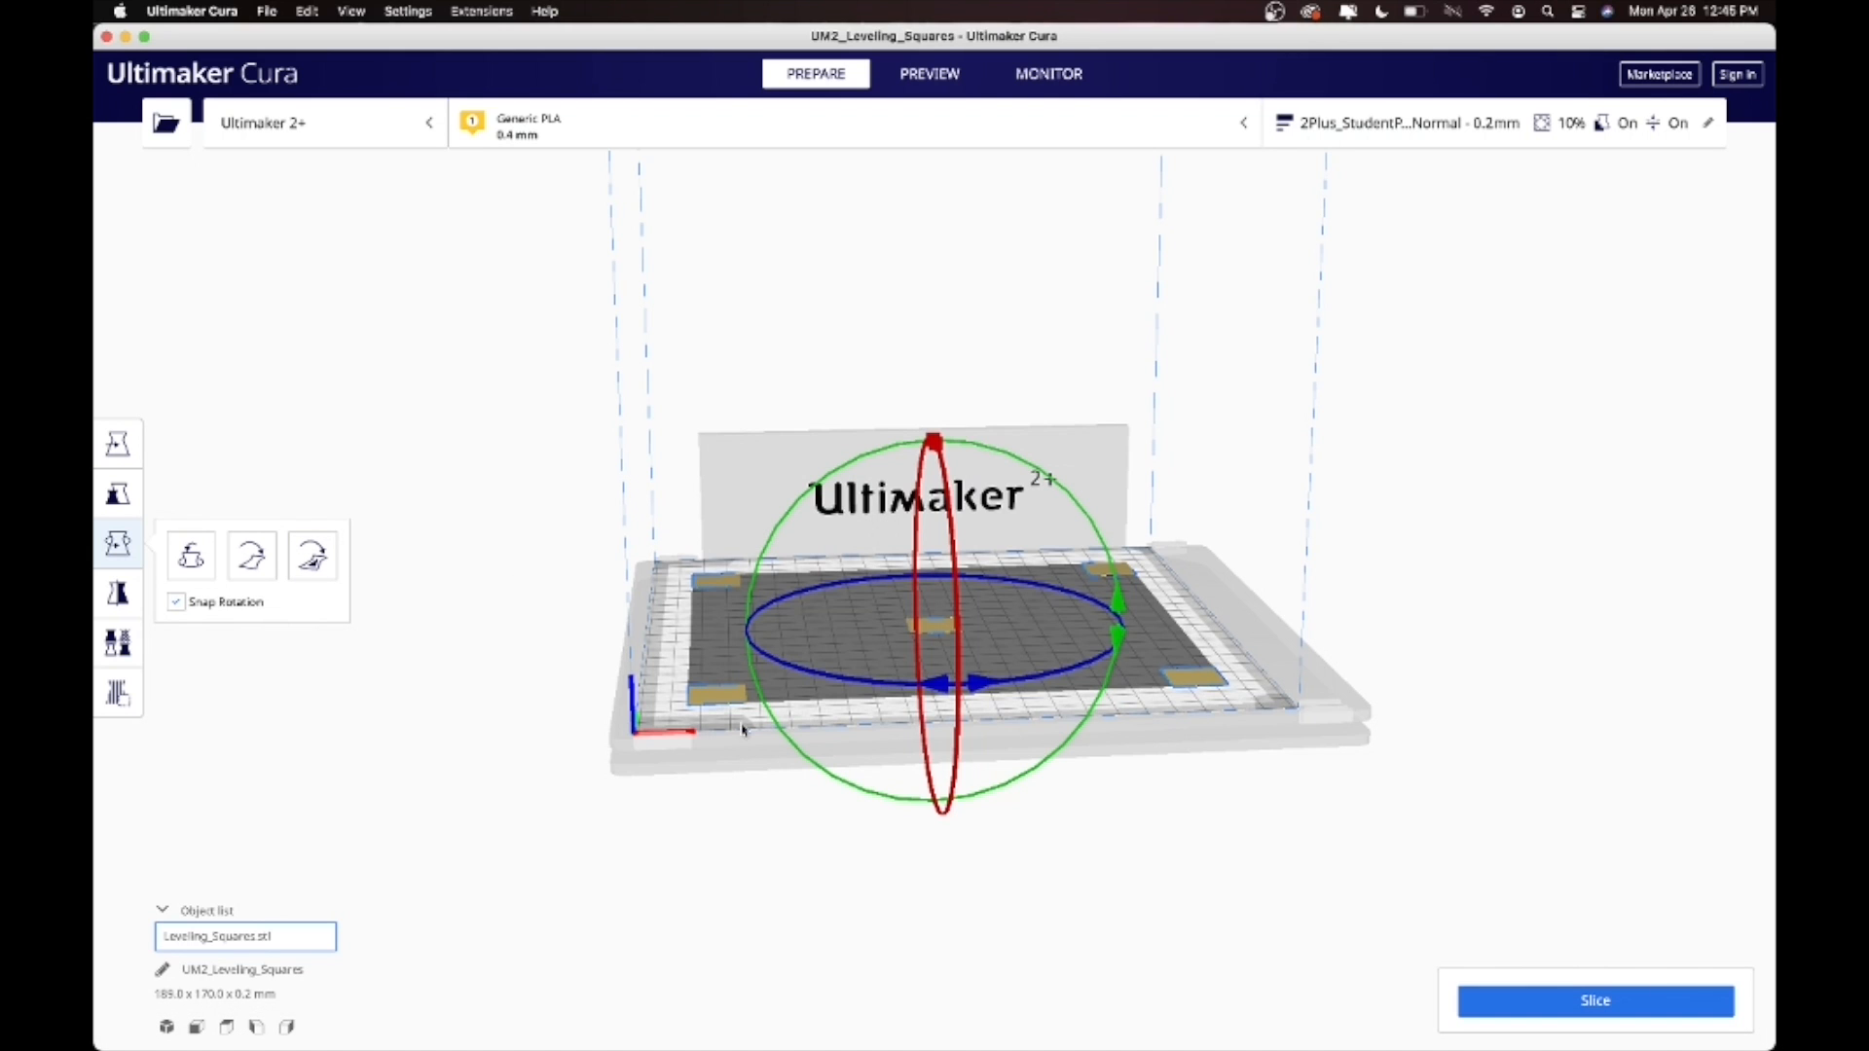
scroll(706, 457, "up", 2)
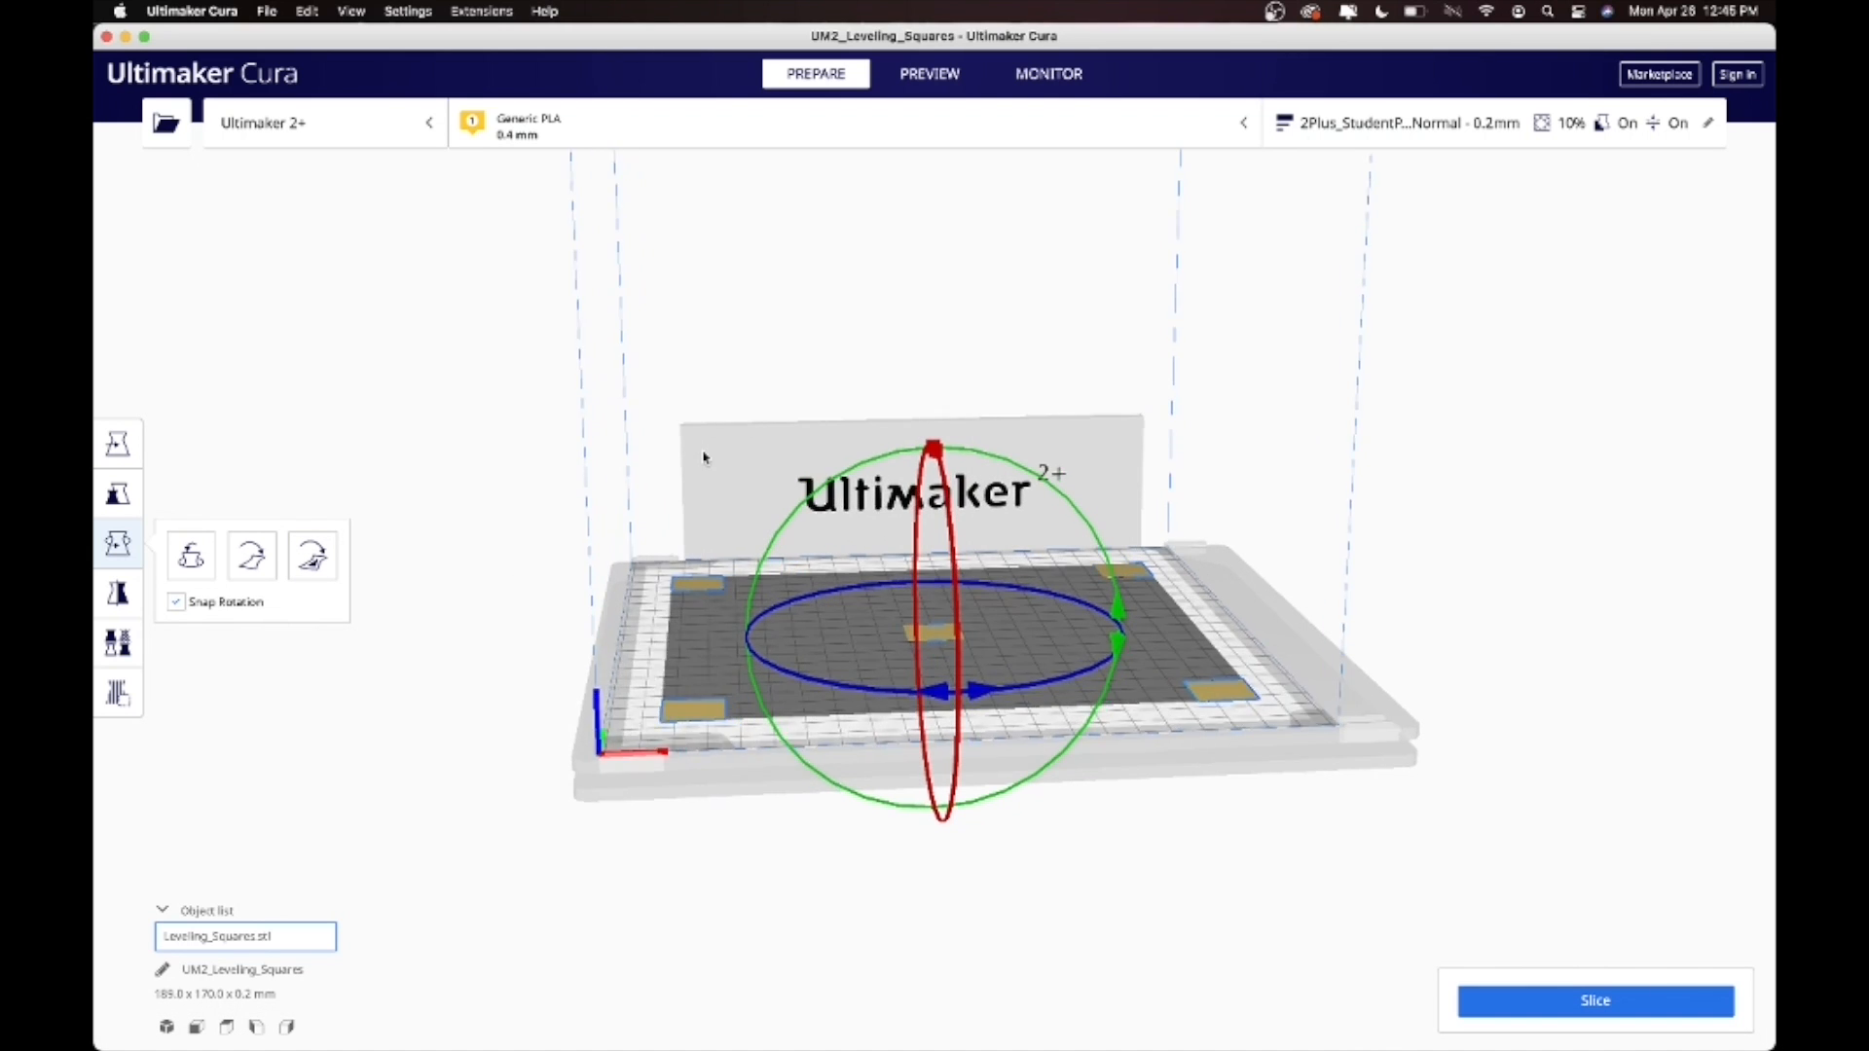
scroll(706, 458, "down", 1)
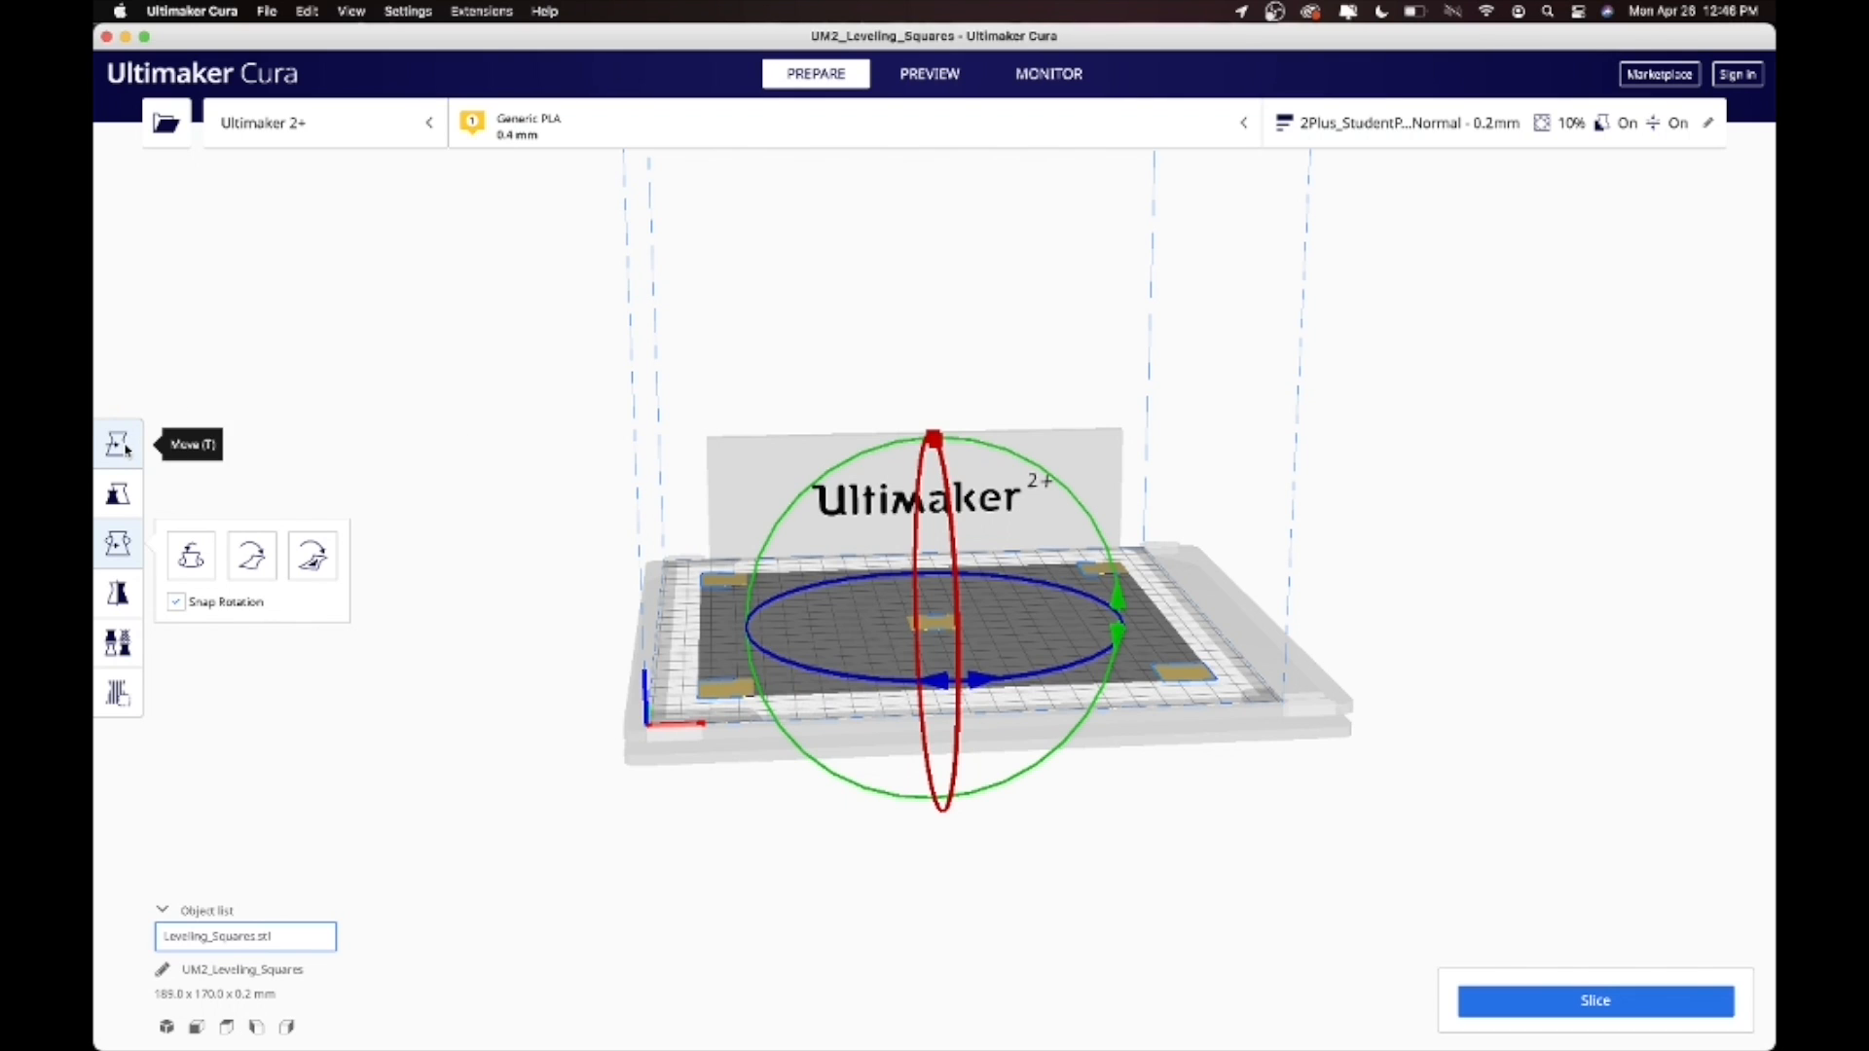
Move the leveling squares model along the X axis past the build plate's edge and back to about X 2 mm.
left_click(117, 443)
left_click(1141, 616)
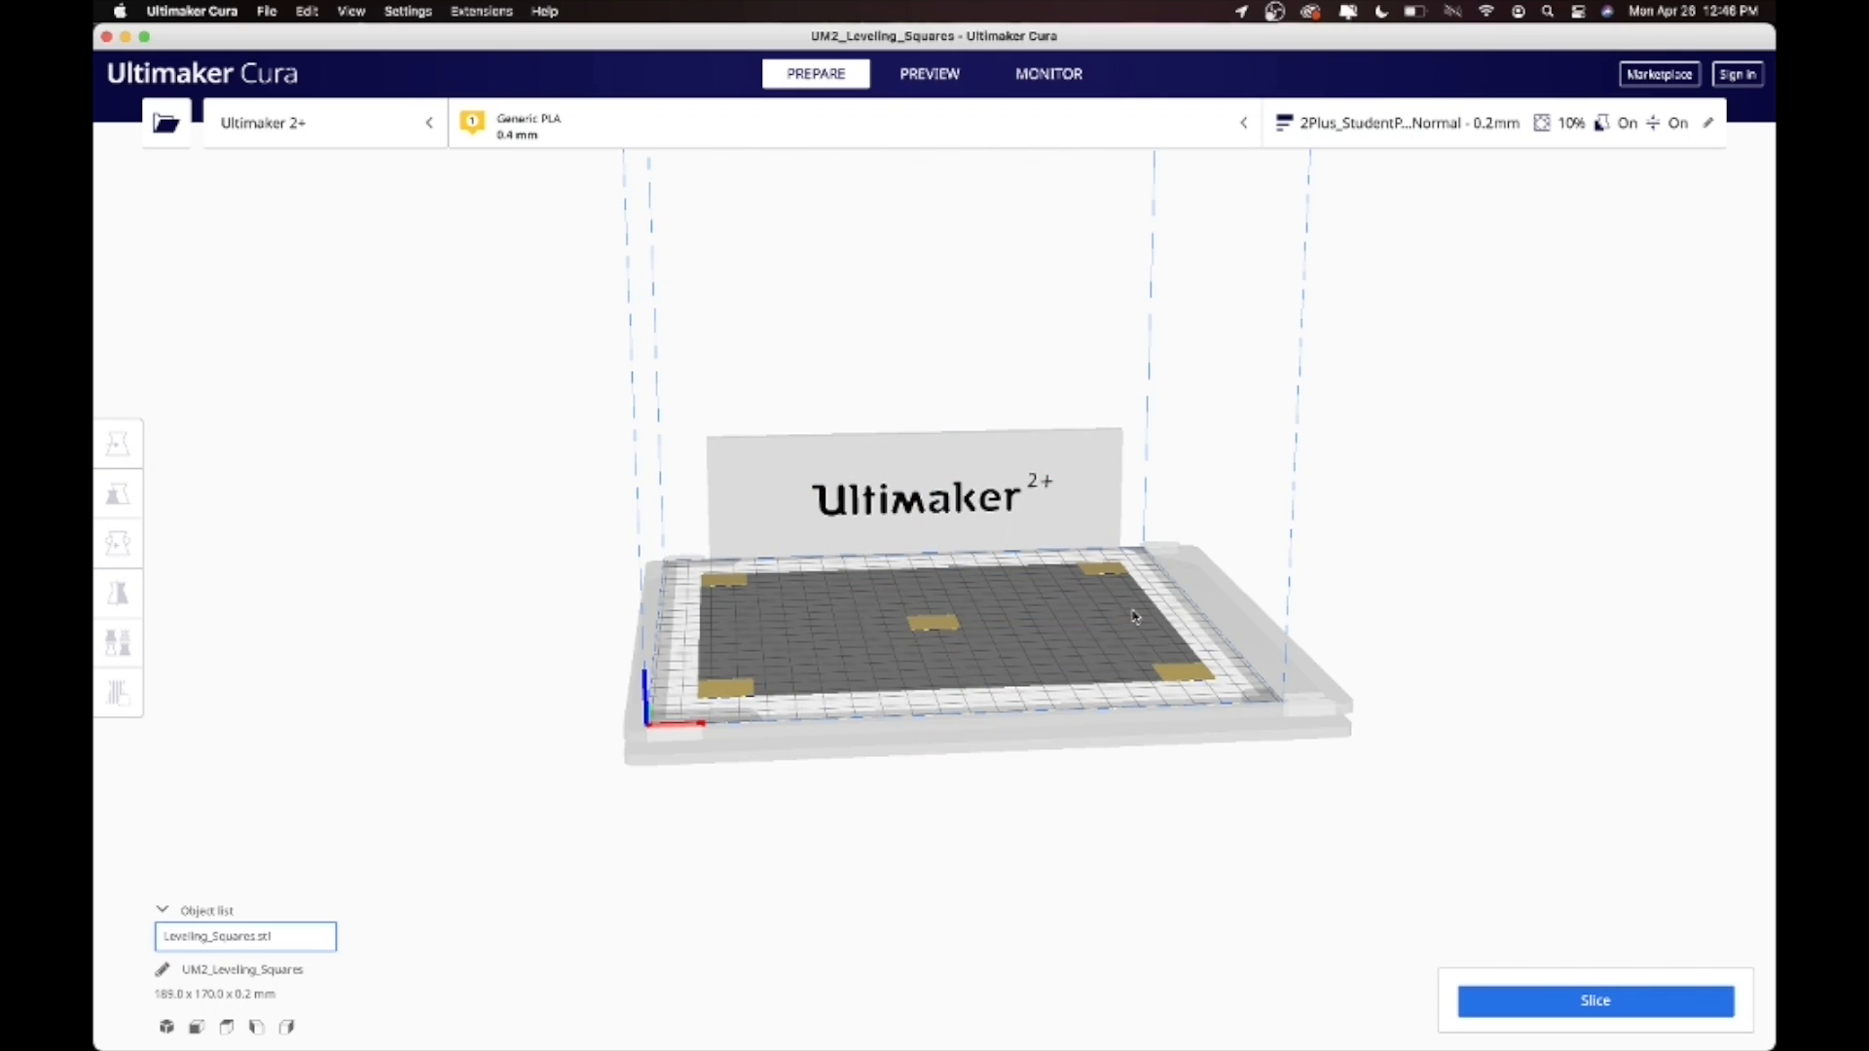
left_click(936, 627)
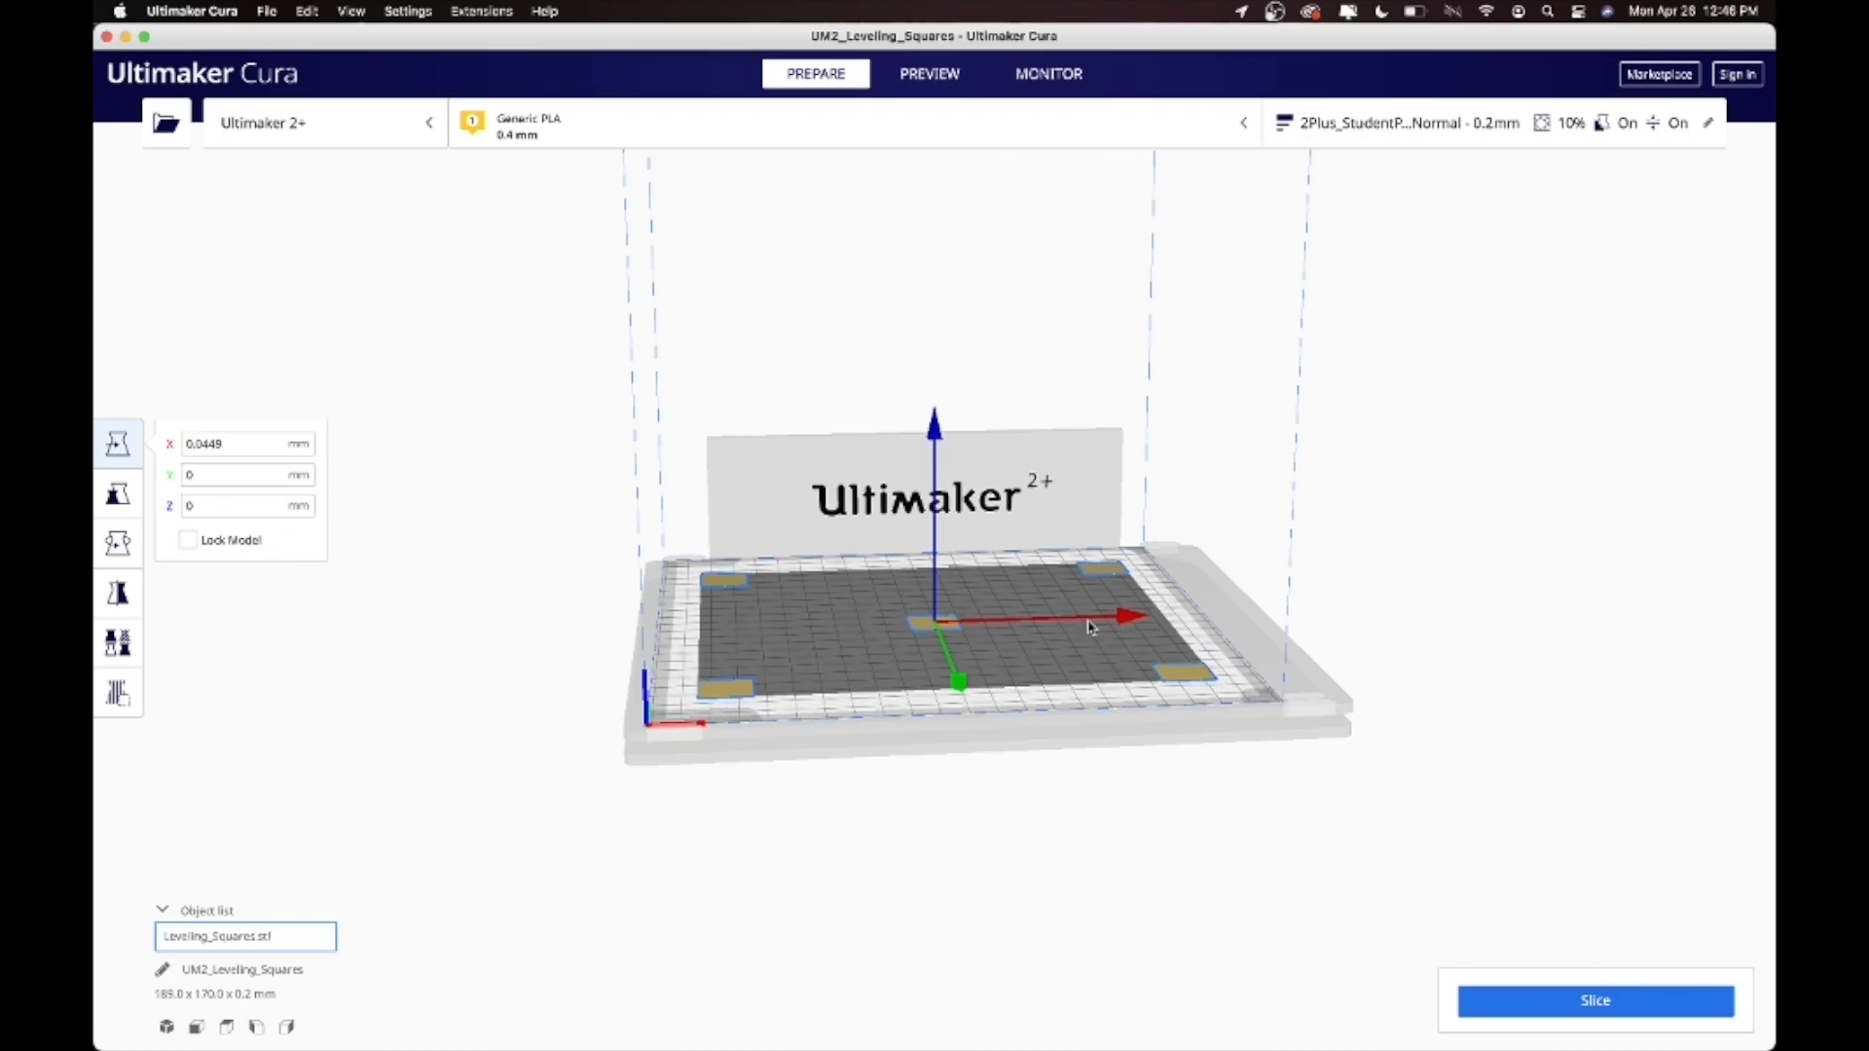
left_click_drag(1129, 626, 1097, 623)
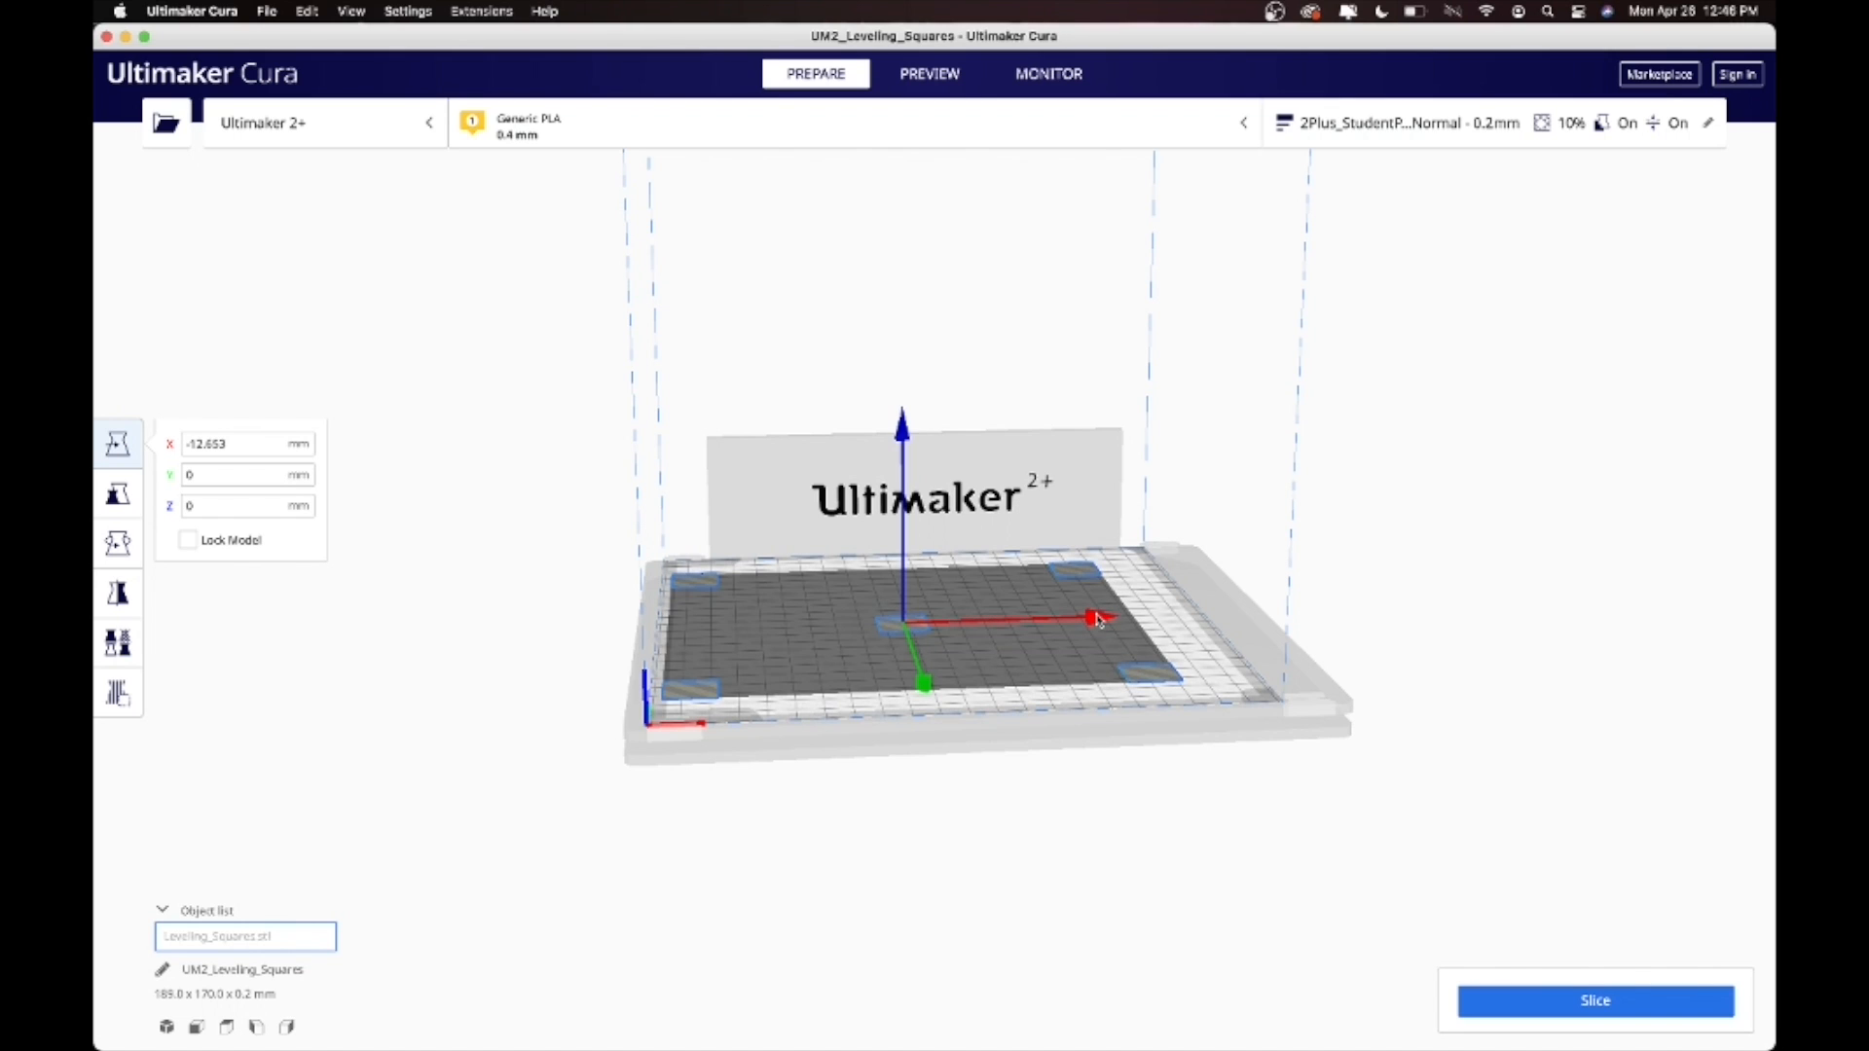
left_click_drag(1097, 620, 940, 604)
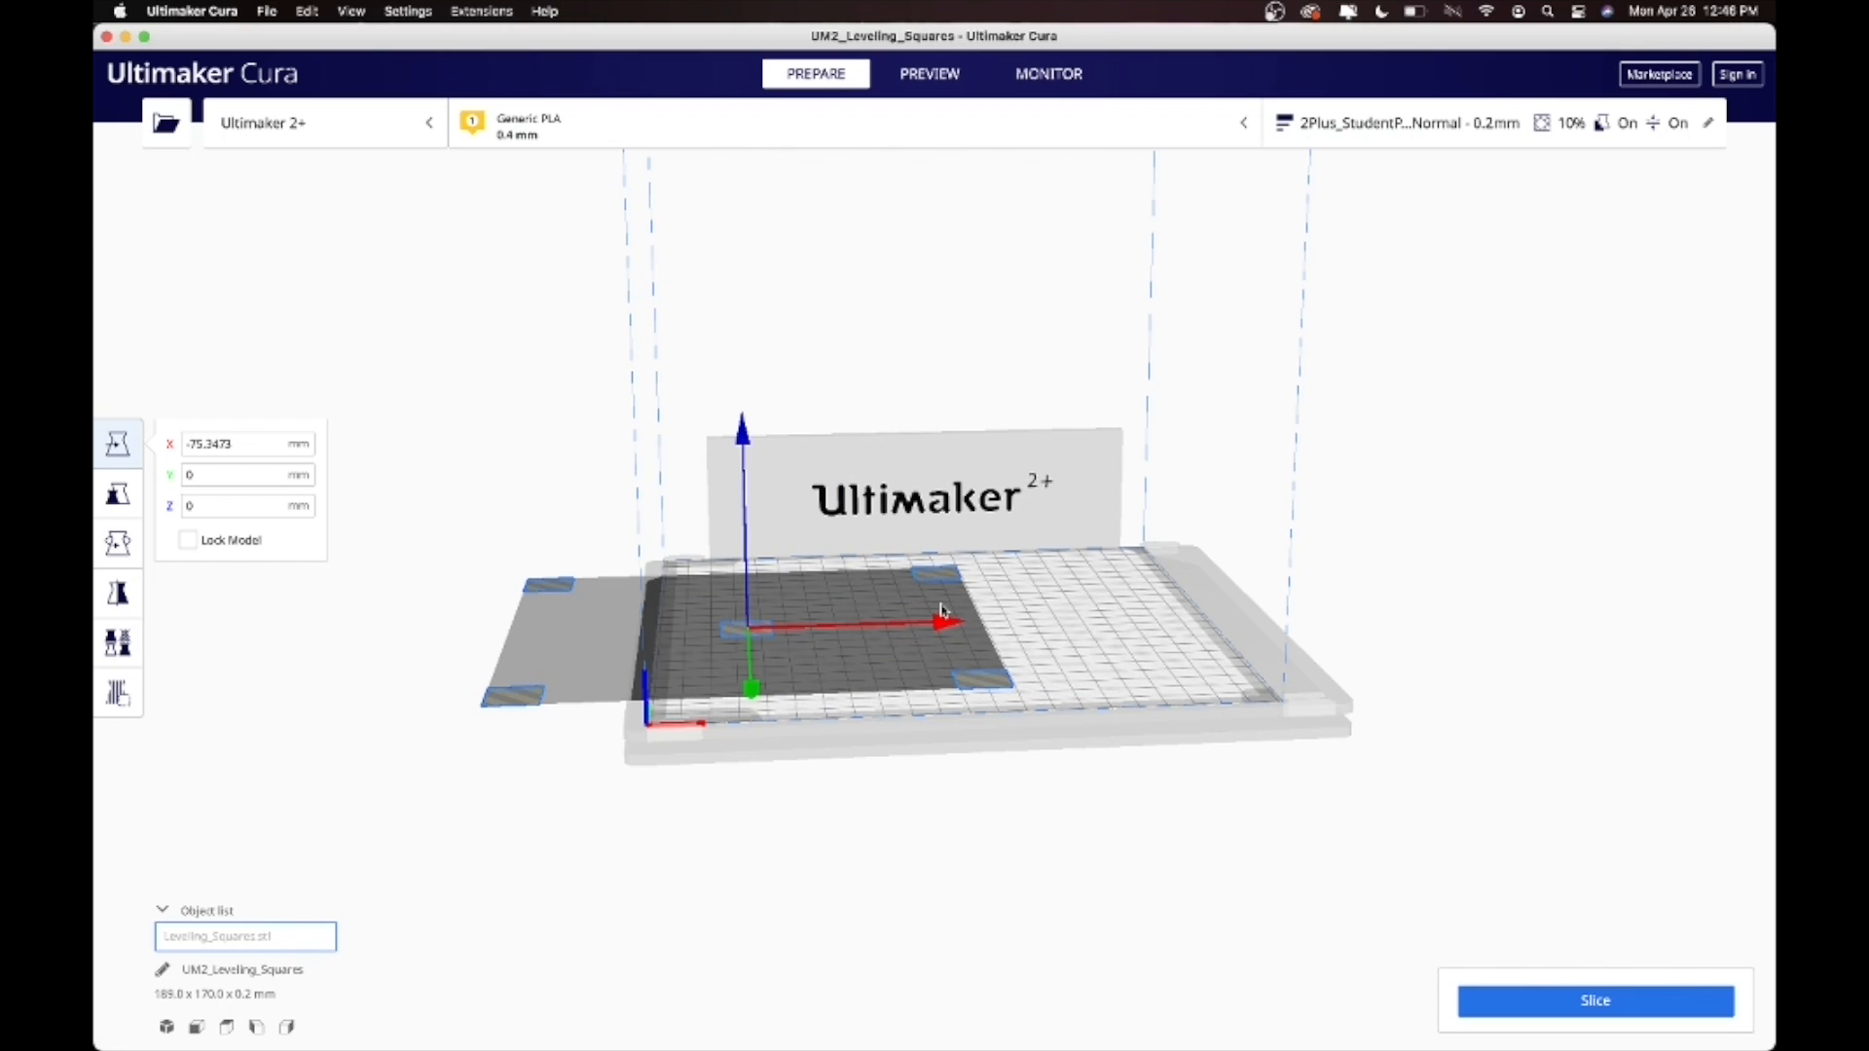
left_click_drag(939, 617, 1121, 616)
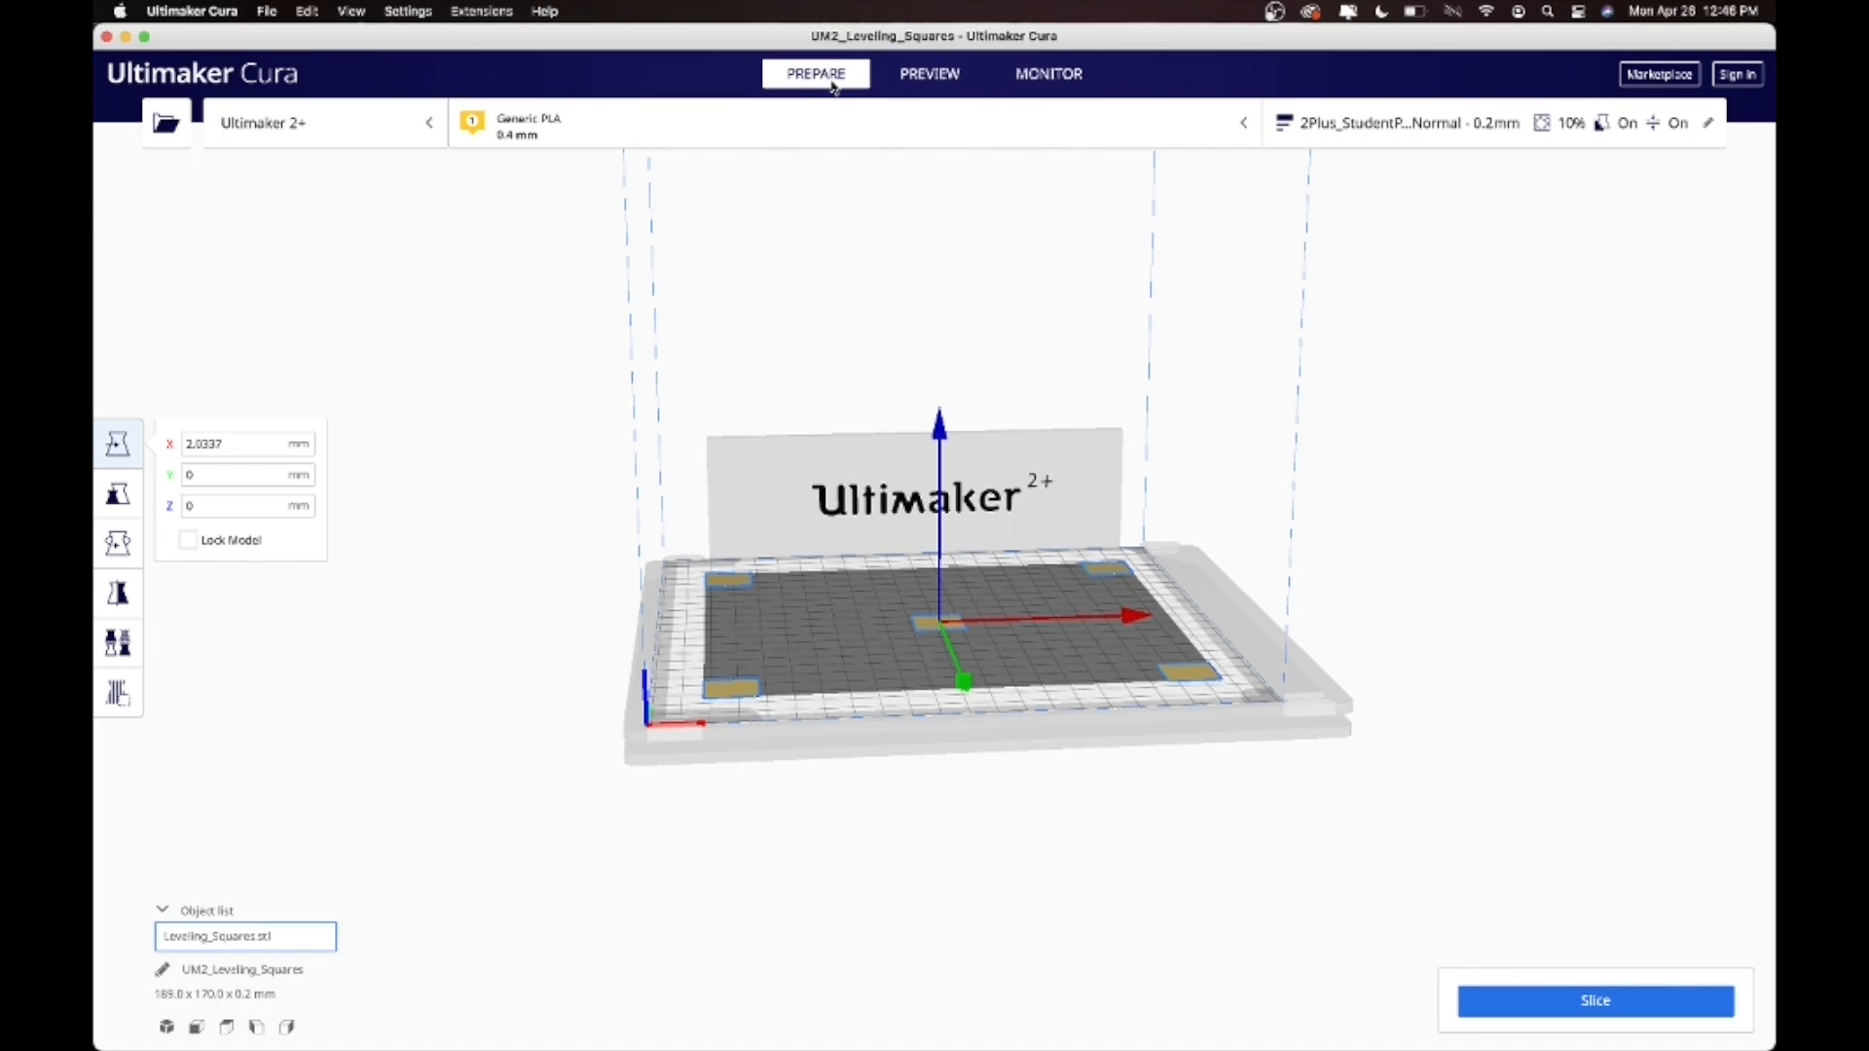
Look at the layer view in the Preview stage and return to the Prepare stage.
left_click(939, 75)
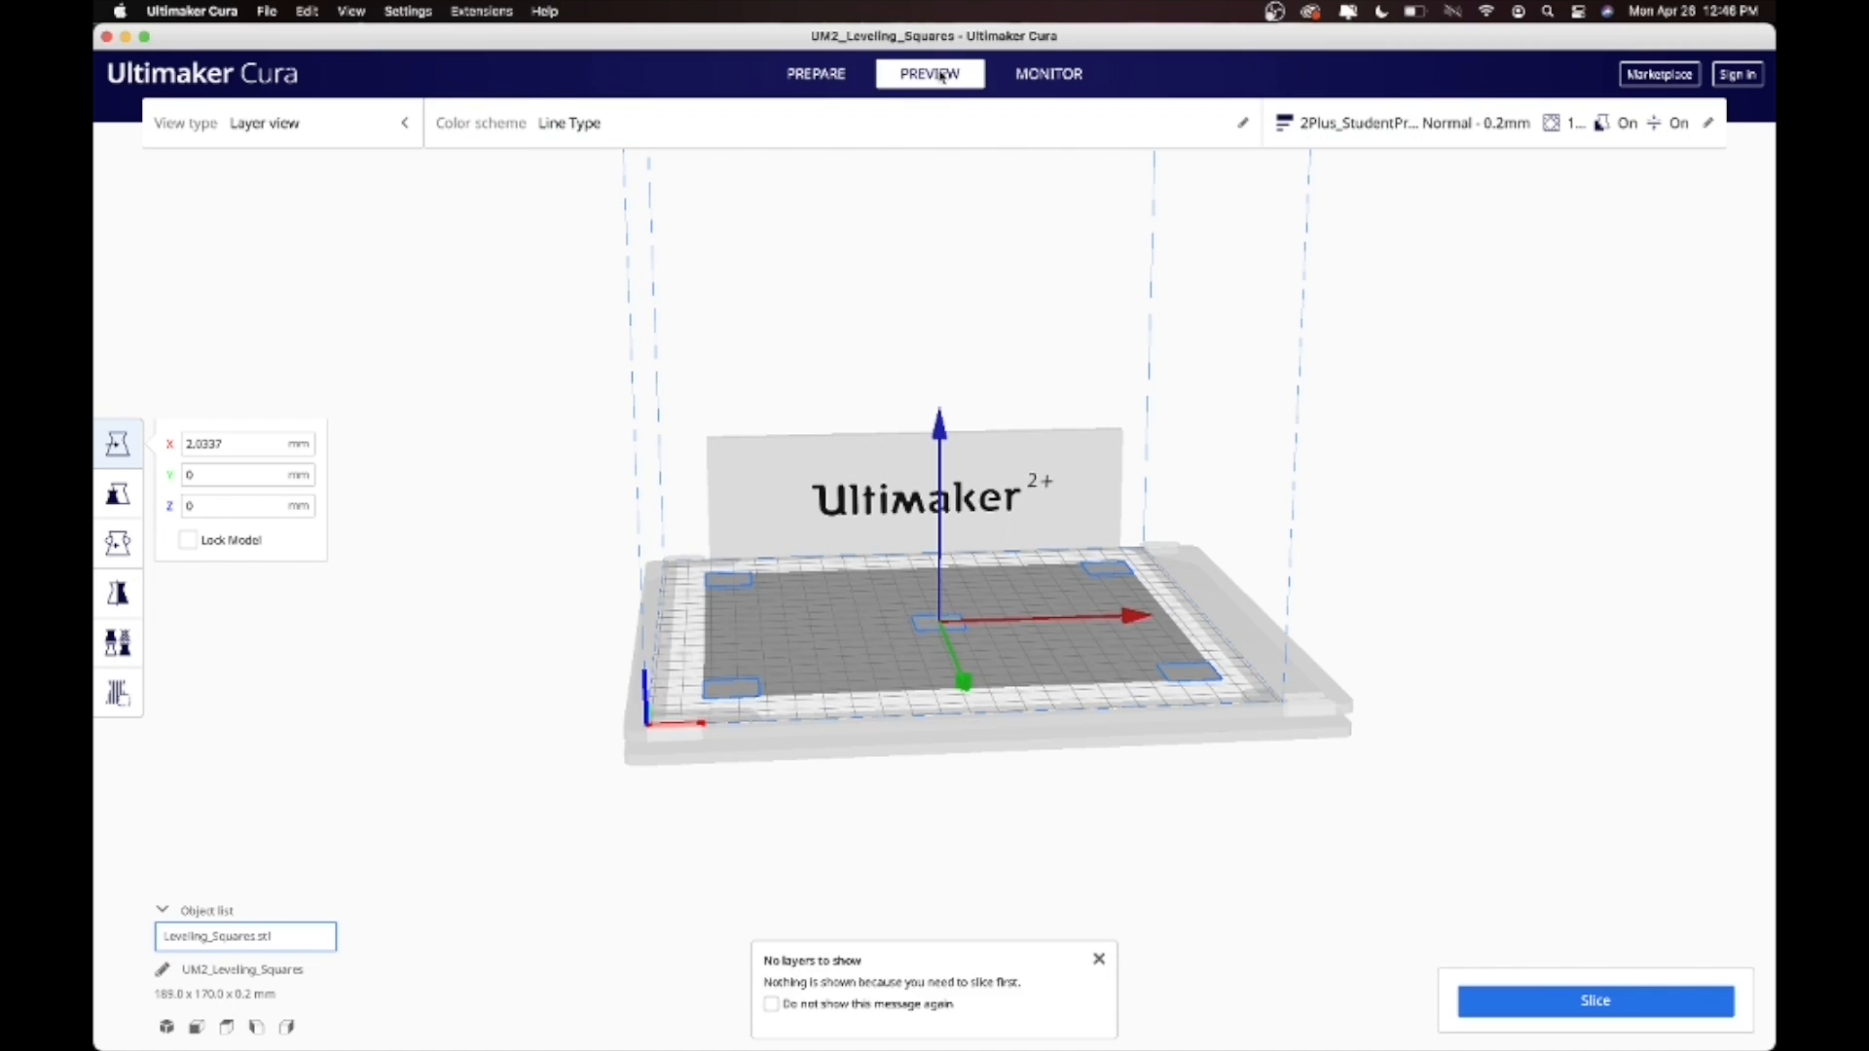
left_click(841, 67)
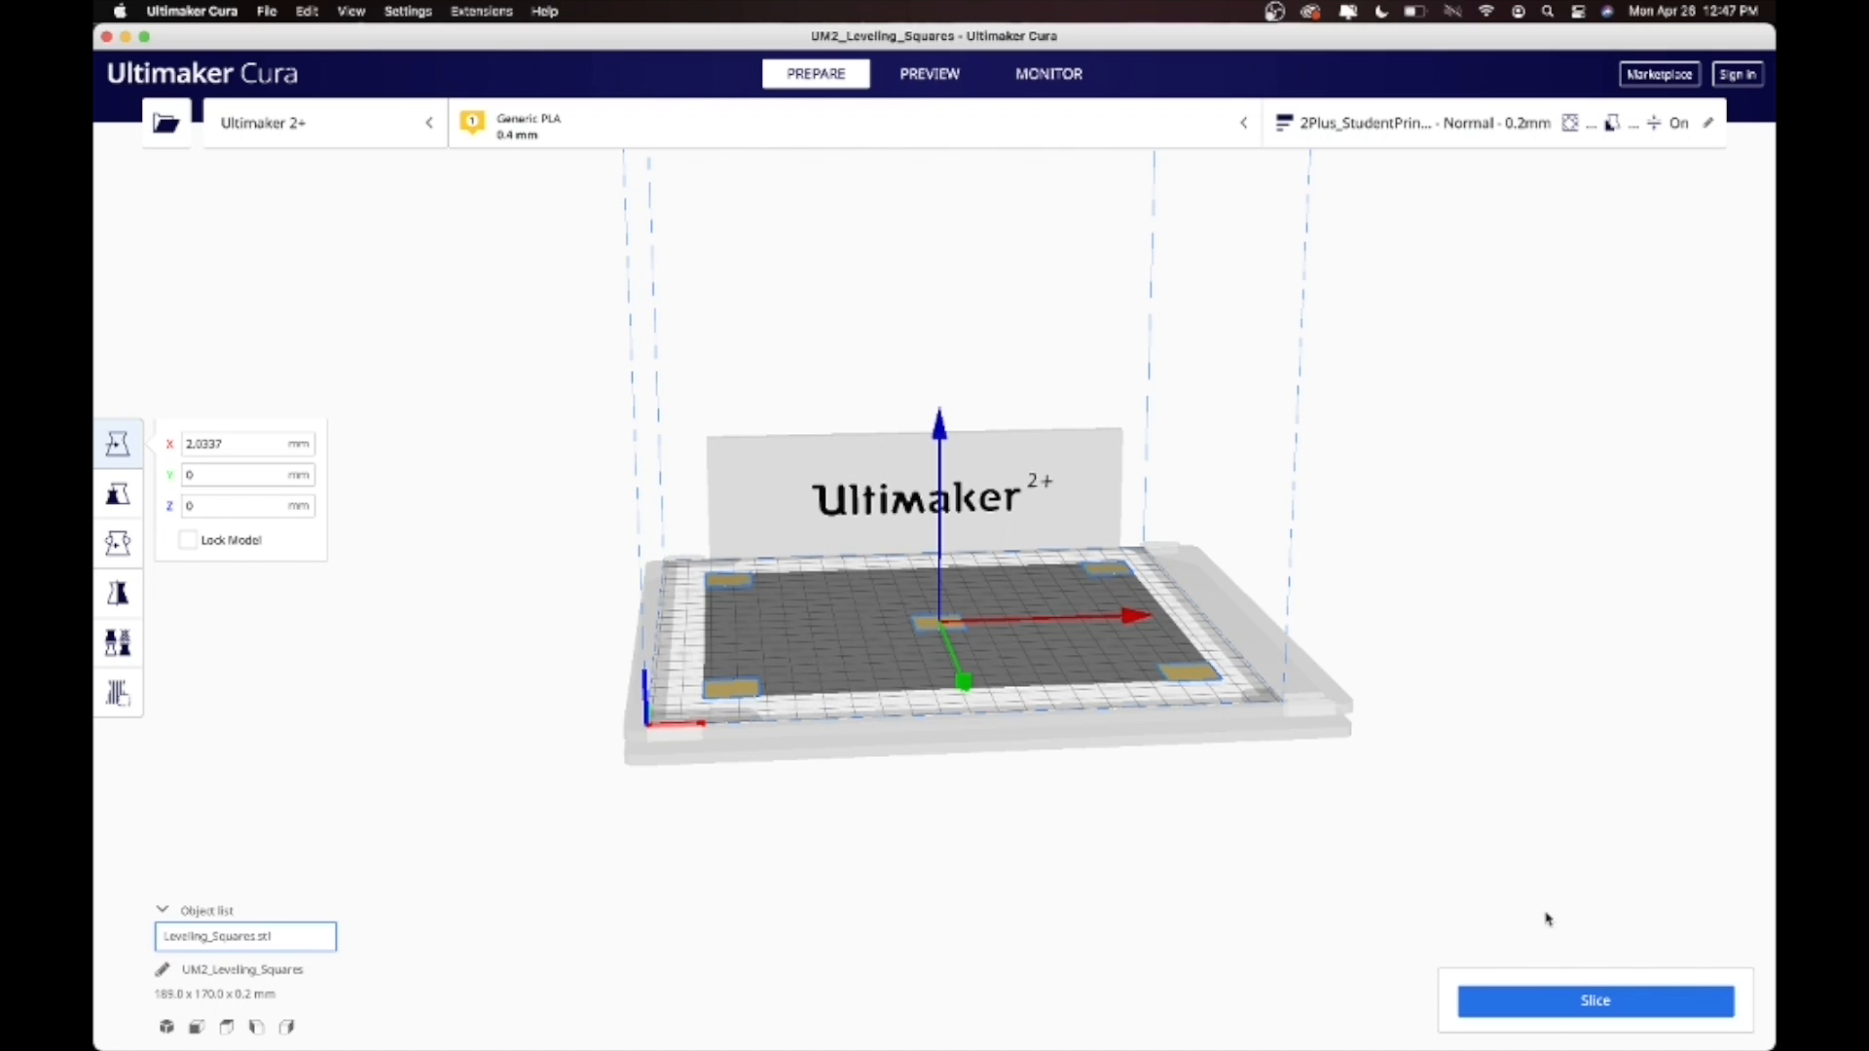
Slice the leveling squares model and open the preview of the sliced result.
left_click(1541, 982)
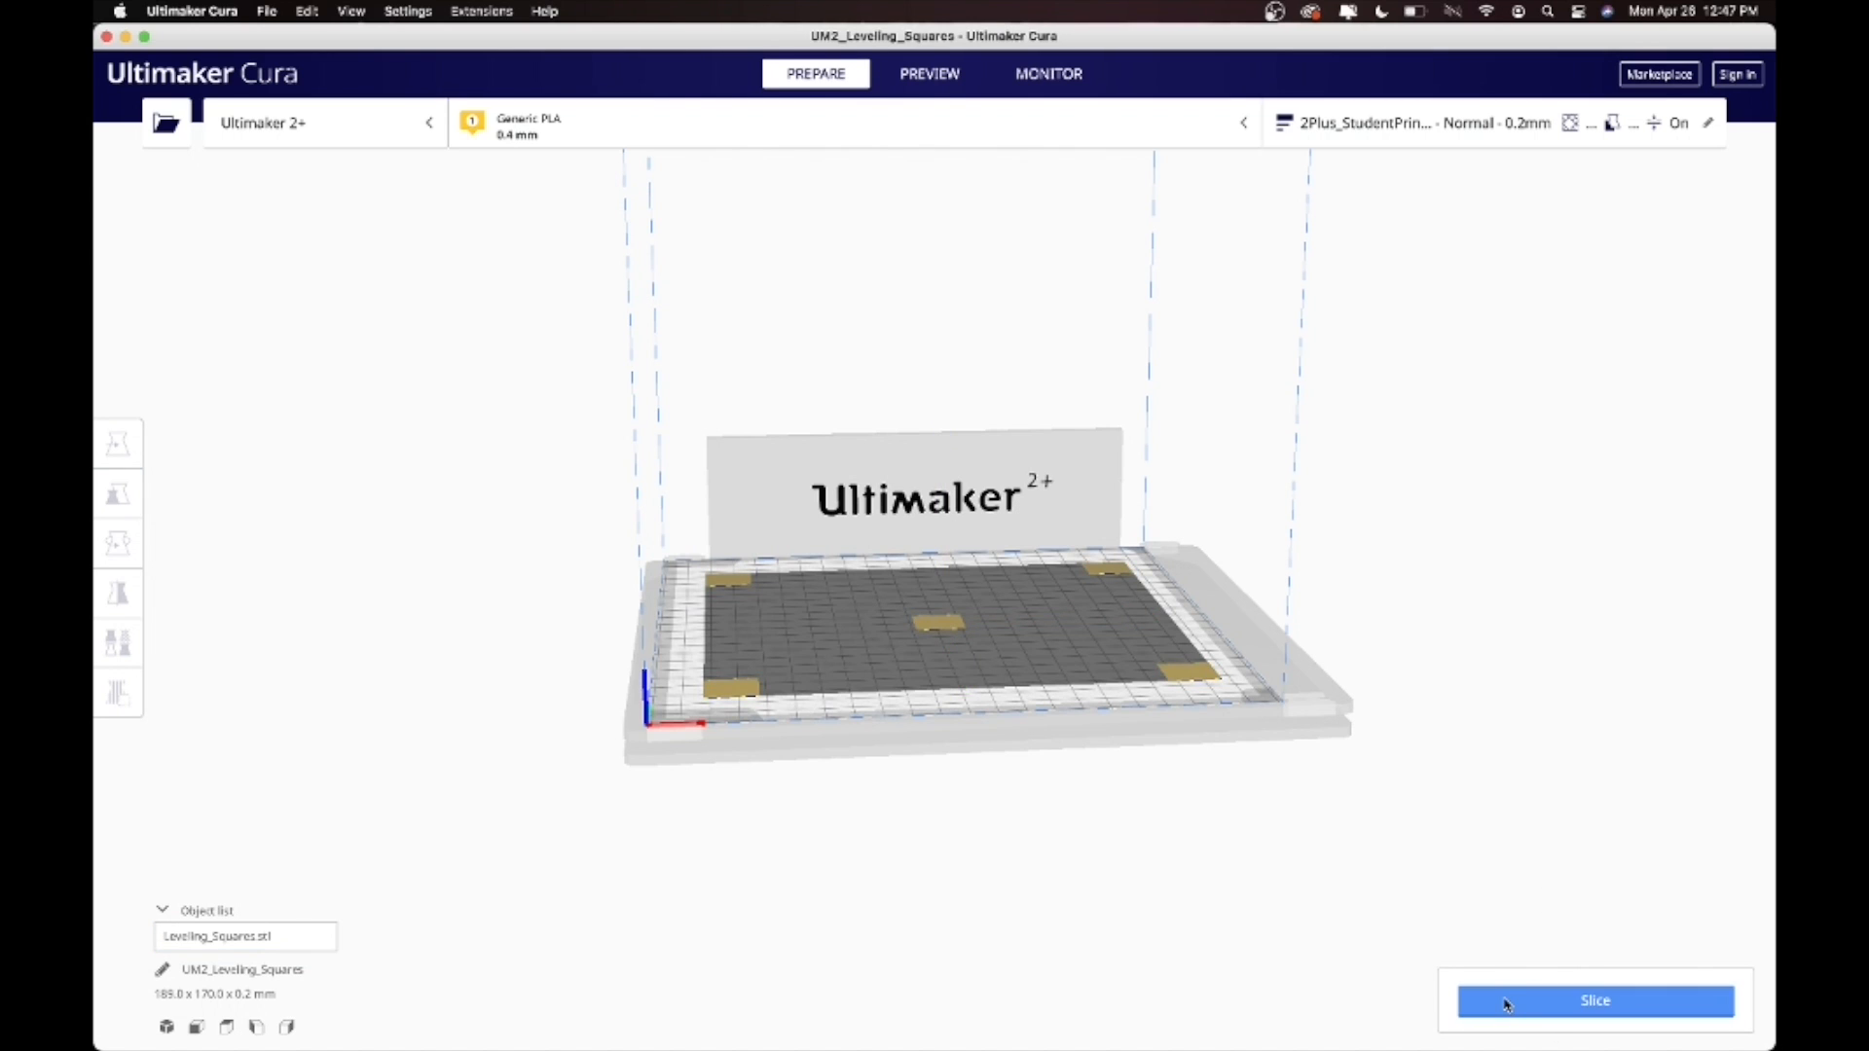
left_click(1506, 1004)
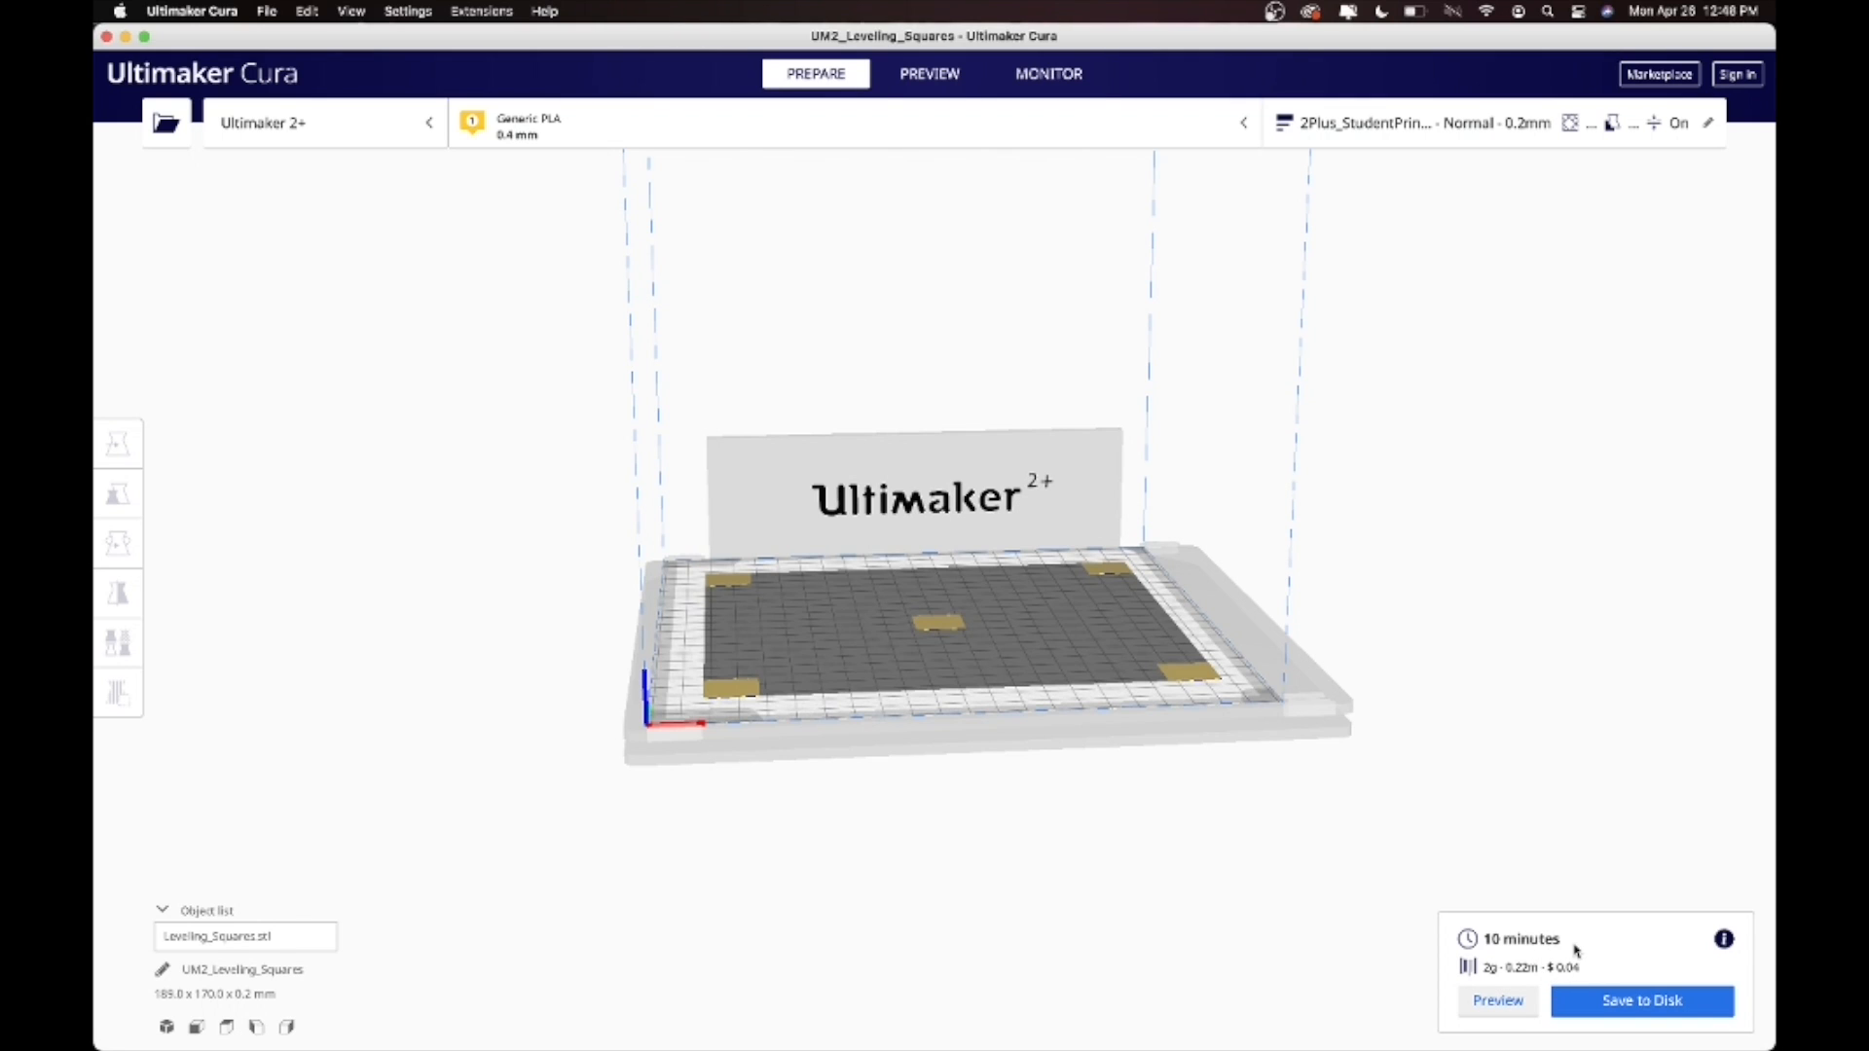
left_click(1483, 1001)
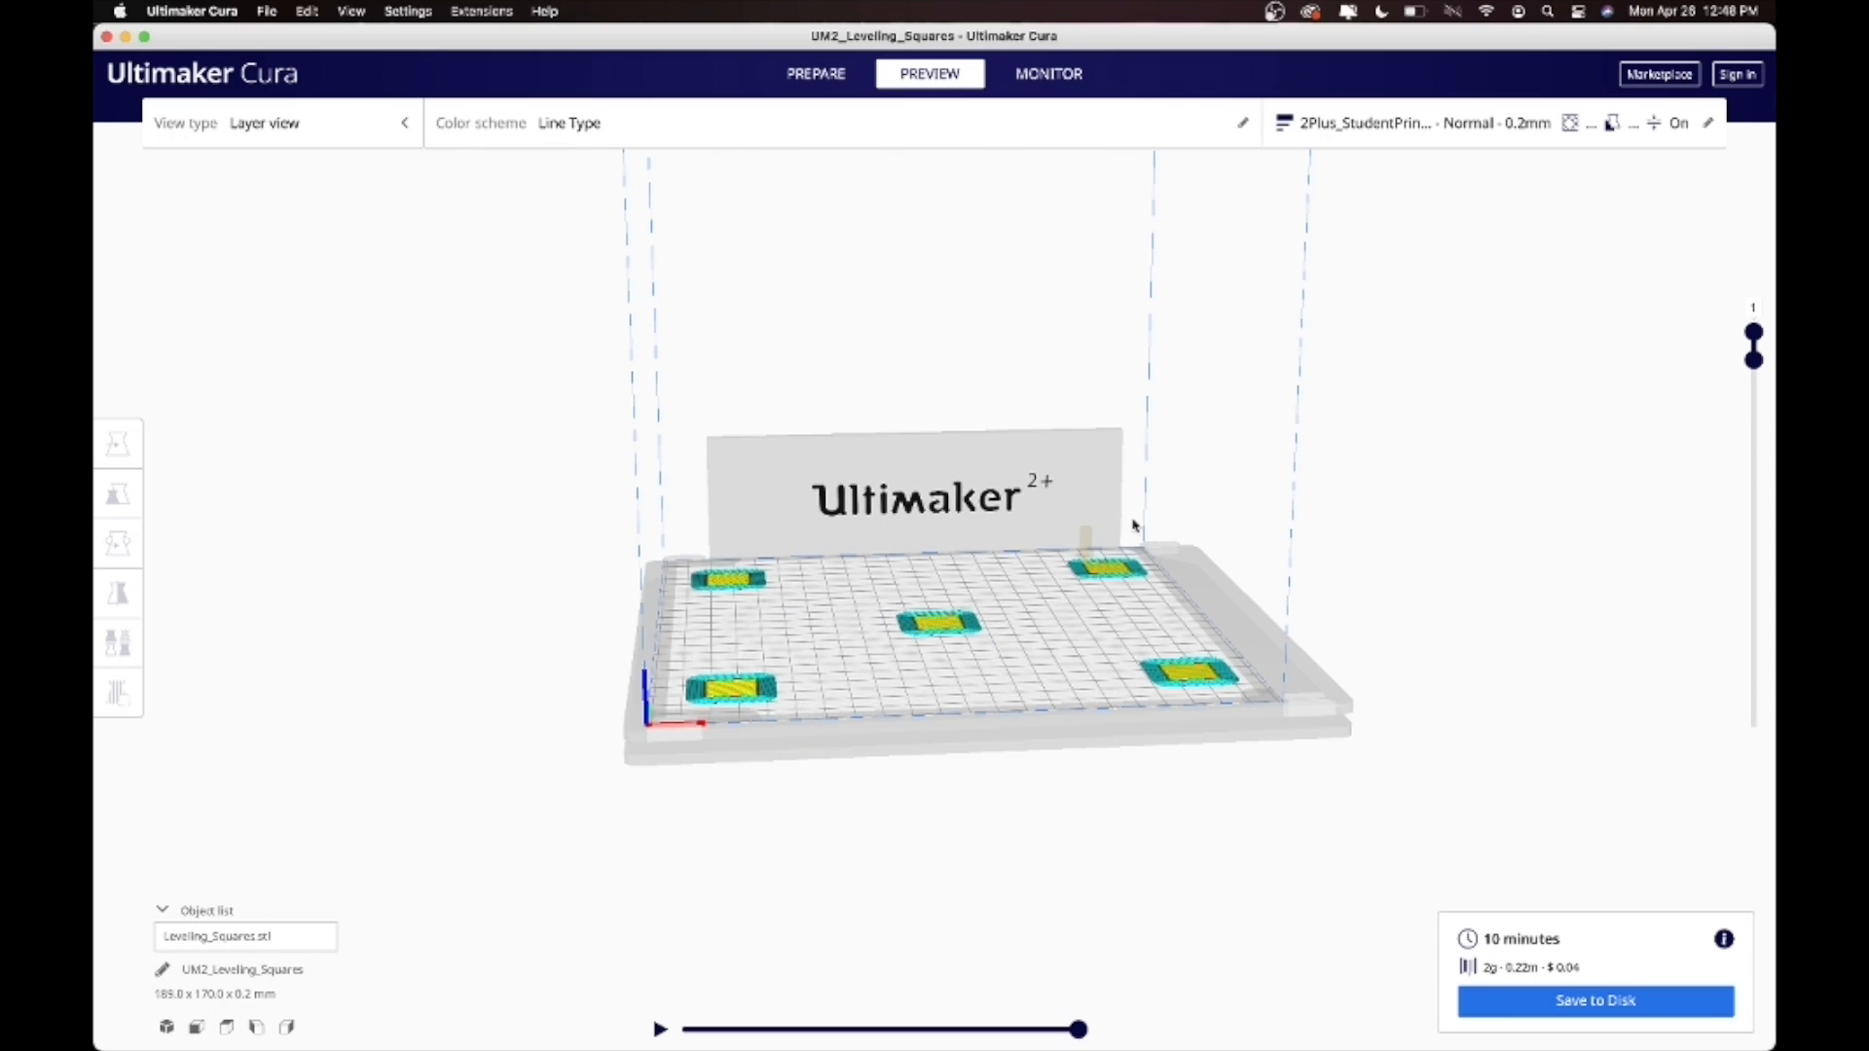
Examine the sliced leveling squares up close in the layer view using the layer and toolpath sliders, and select Leveling_Squares.stl.
scroll(1133, 525, "up", 3)
scroll(1133, 525, "up", 3)
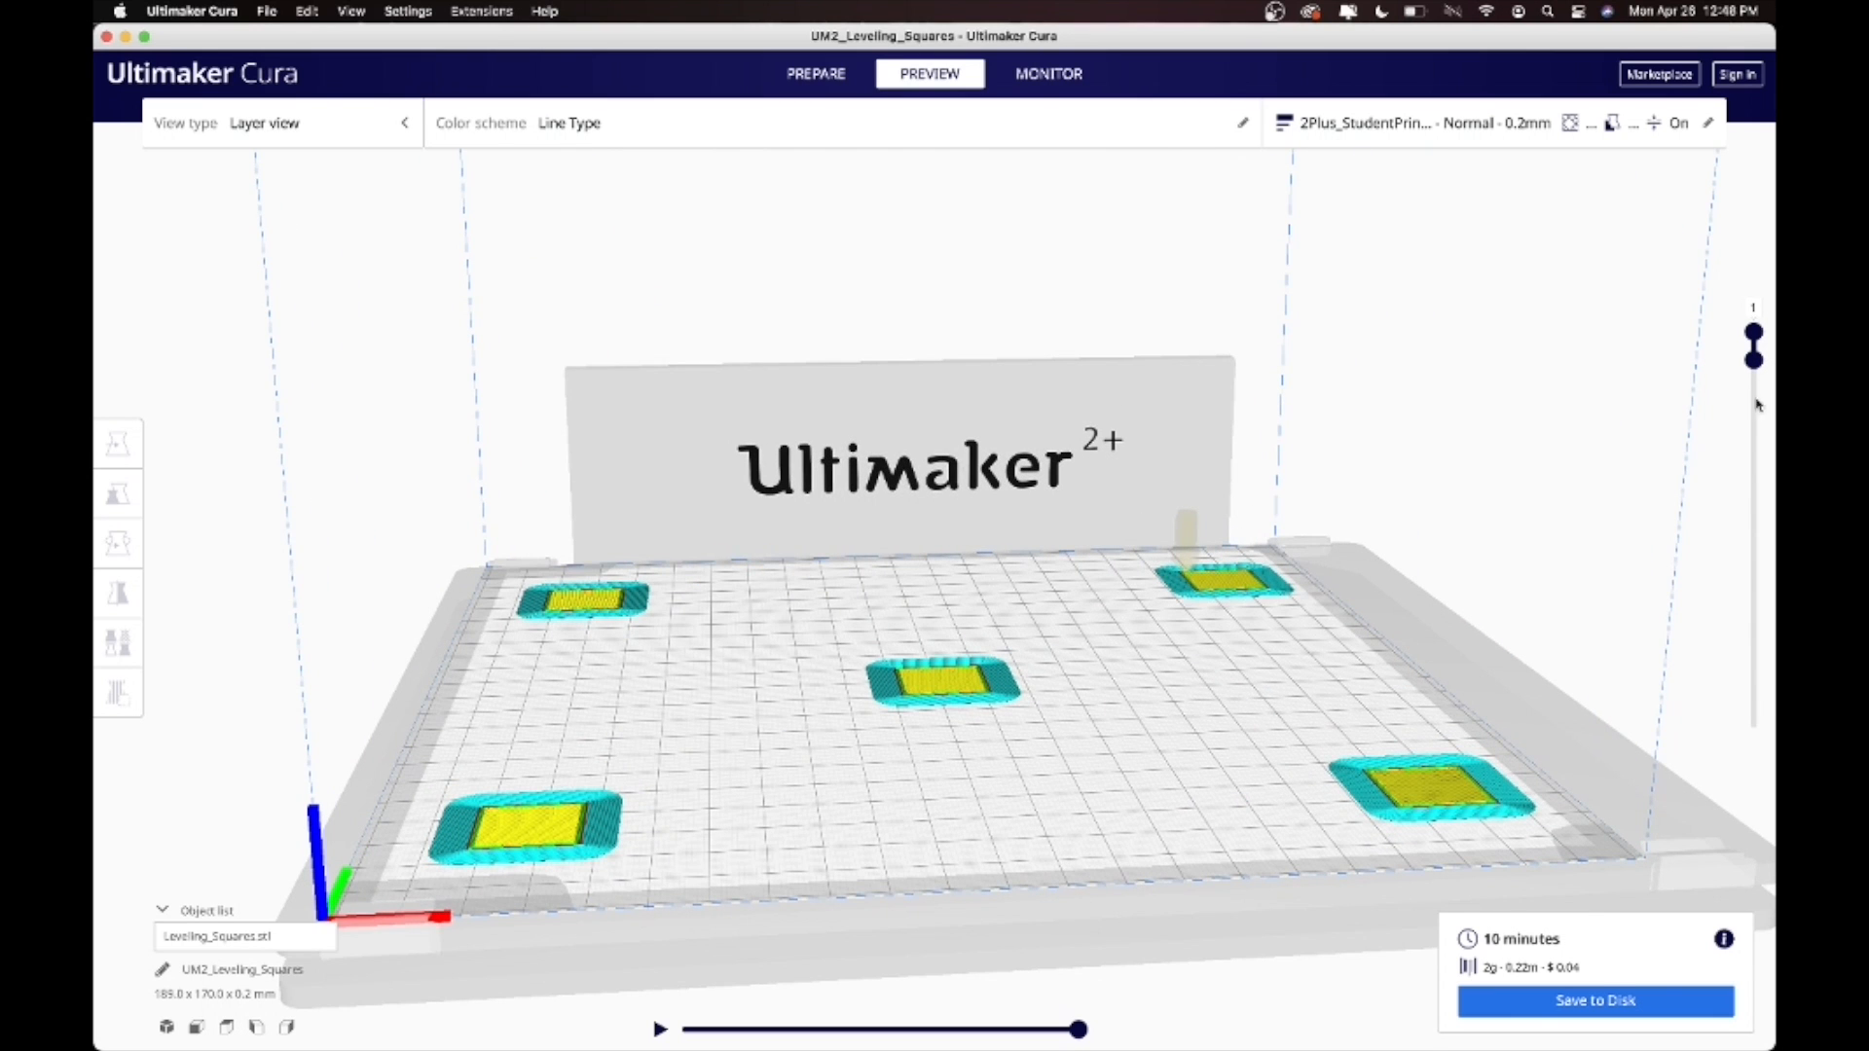
left_click(1752, 360)
mouse_move(1087, 1036)
left_mouse_down()
mouse_move(759, 1025)
mouse_move(681, 1002)
mouse_move(1093, 1003)
left_mouse_up()
left_click(206, 938)
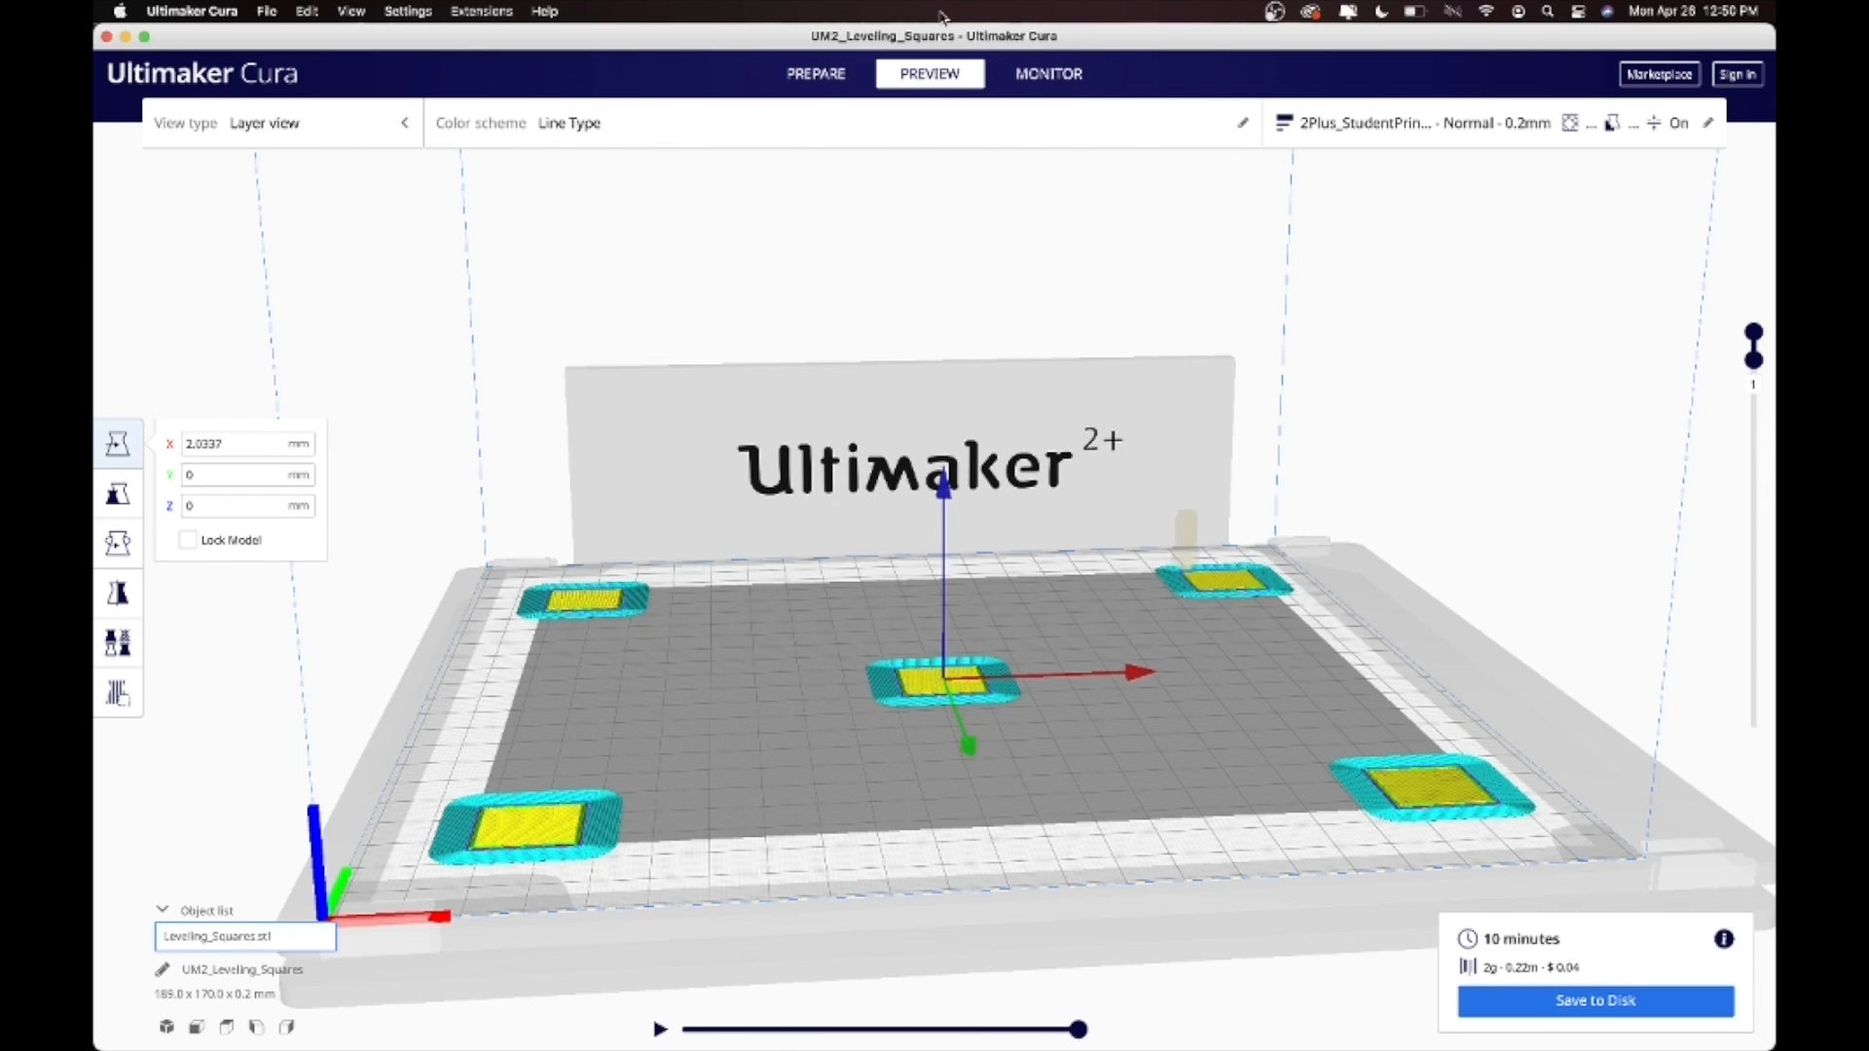
key("ctrl+Up")
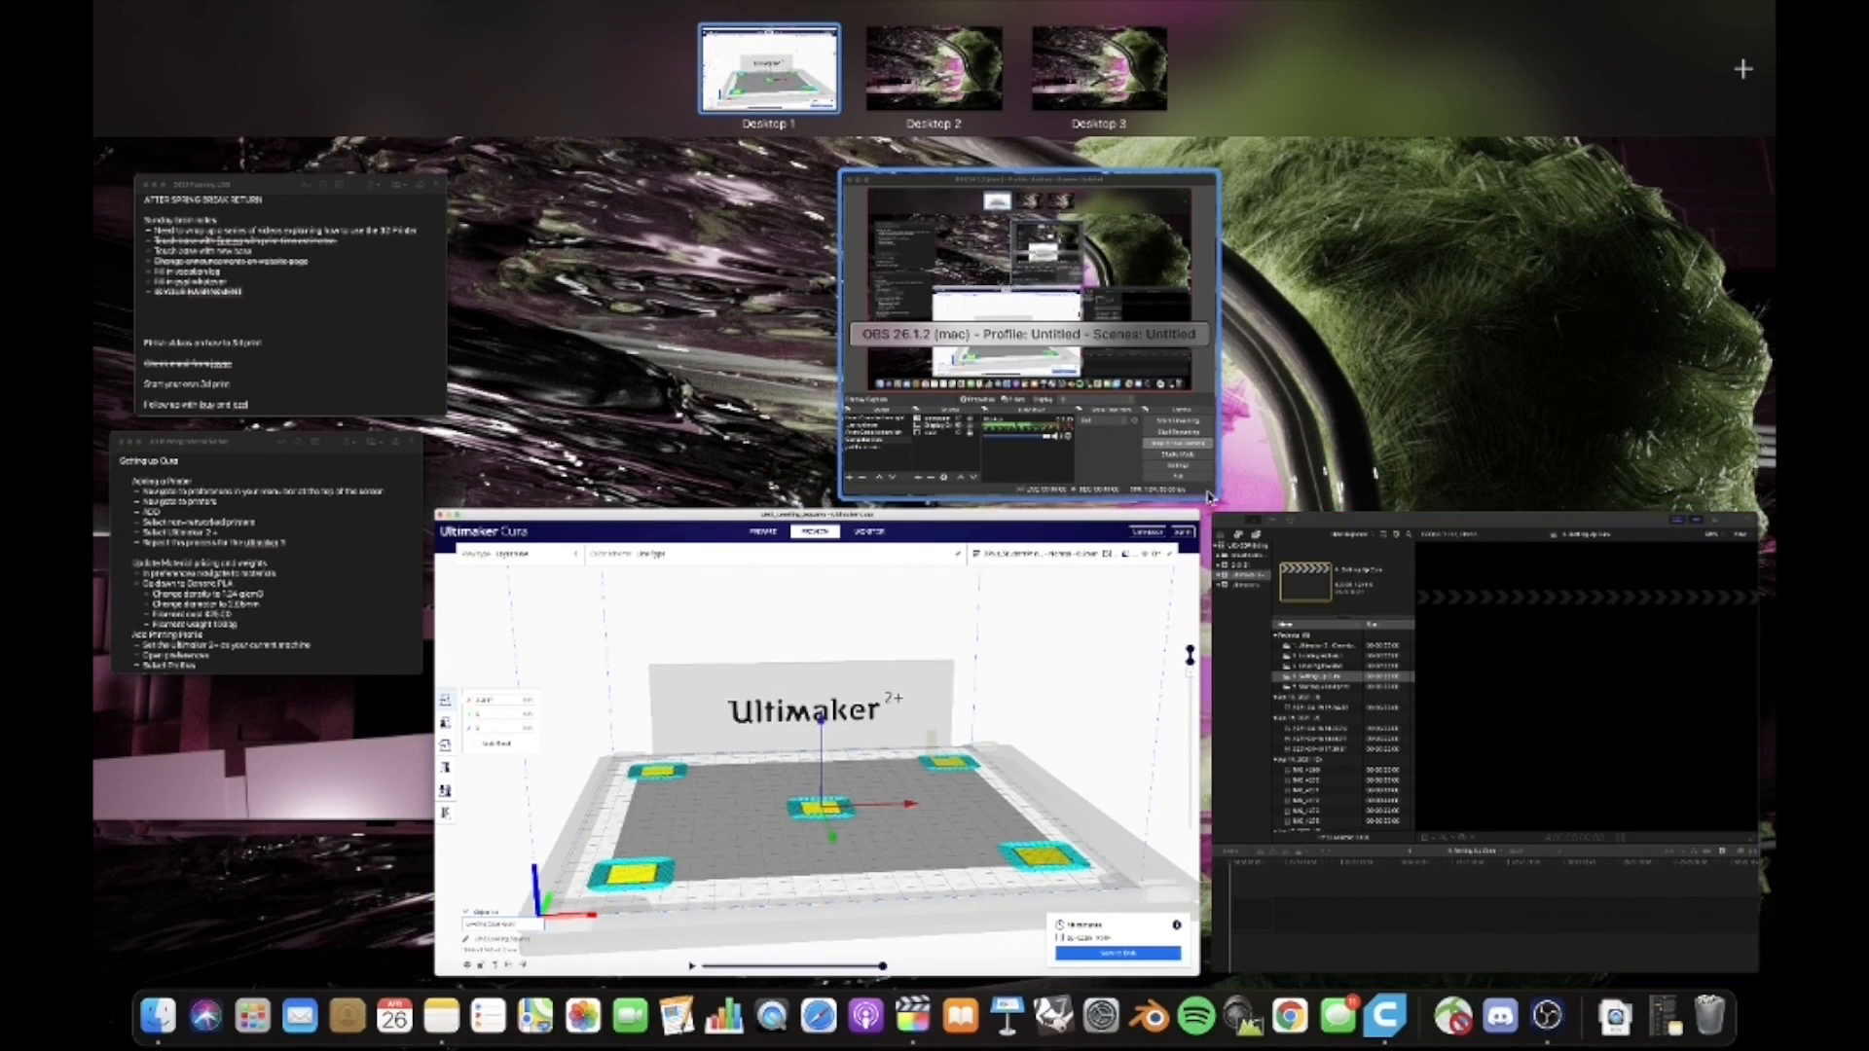